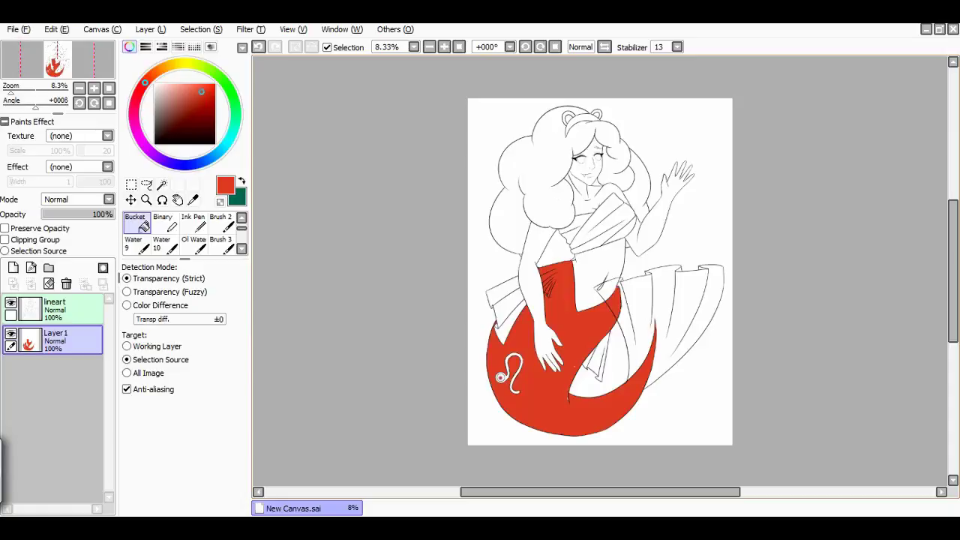
# Step: Paint over the unfilled gaps inside and around the Leo symbol on the tail in red with the Pen at size 50
pyautogui.scroll(4, 600, 270)
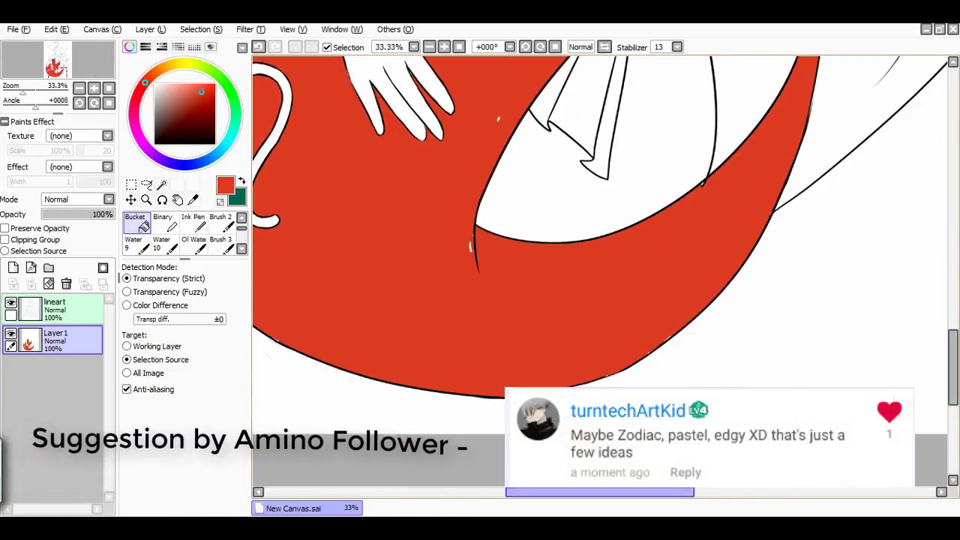
pyautogui.scroll(3, 490, 353)
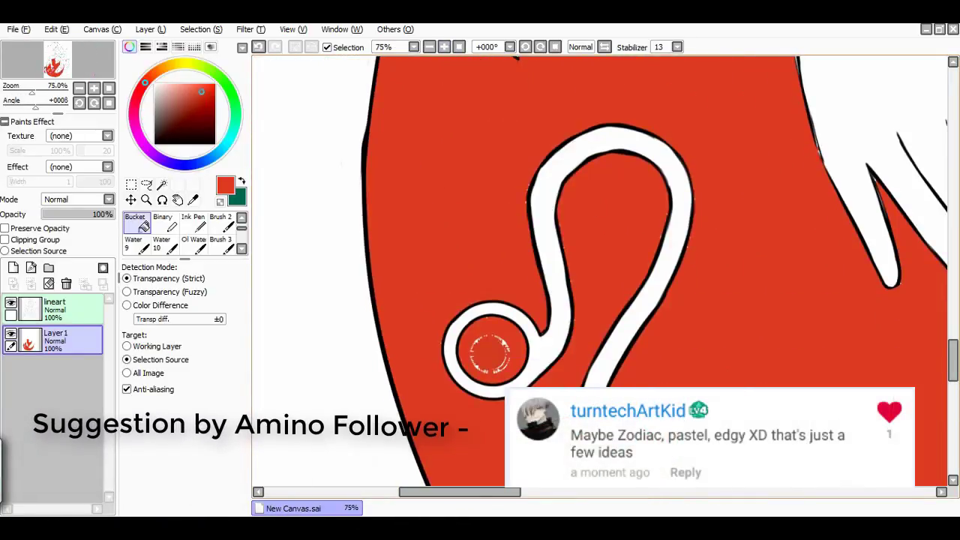
pyautogui.press('n')
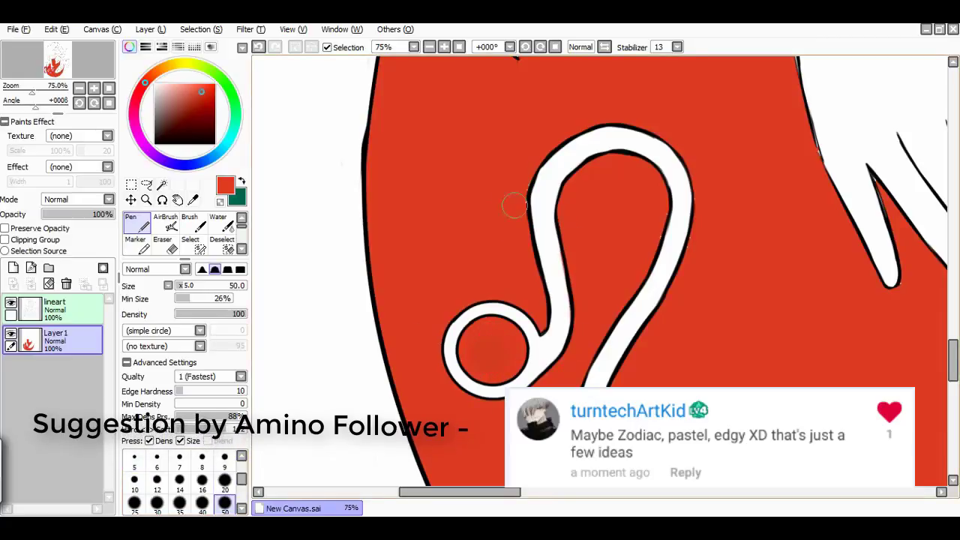
pyautogui.moveTo(647, 238); pyautogui.dragTo(666, 193)
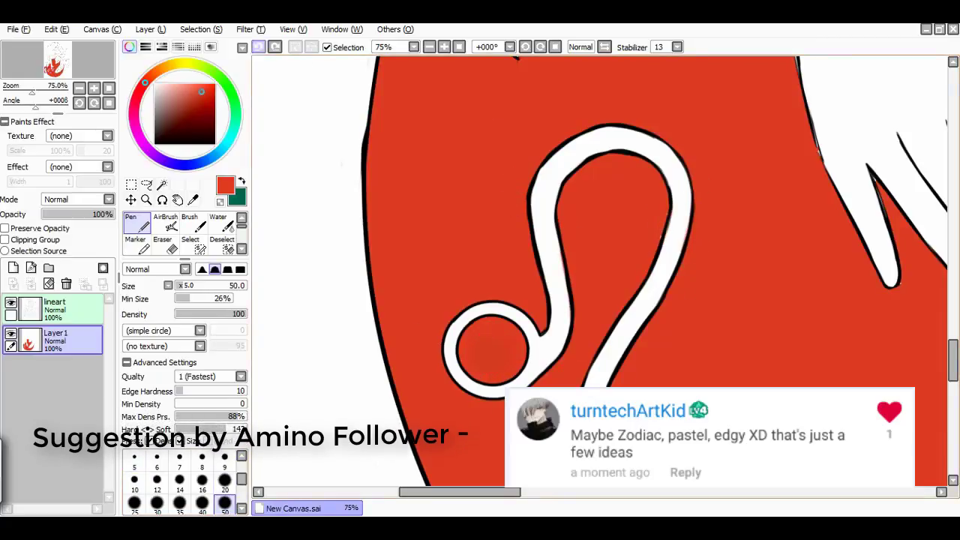
# Step: Touch up the white gaps in the tail's red fill along the hip edge
pyautogui.scroll(10, 809, 189)
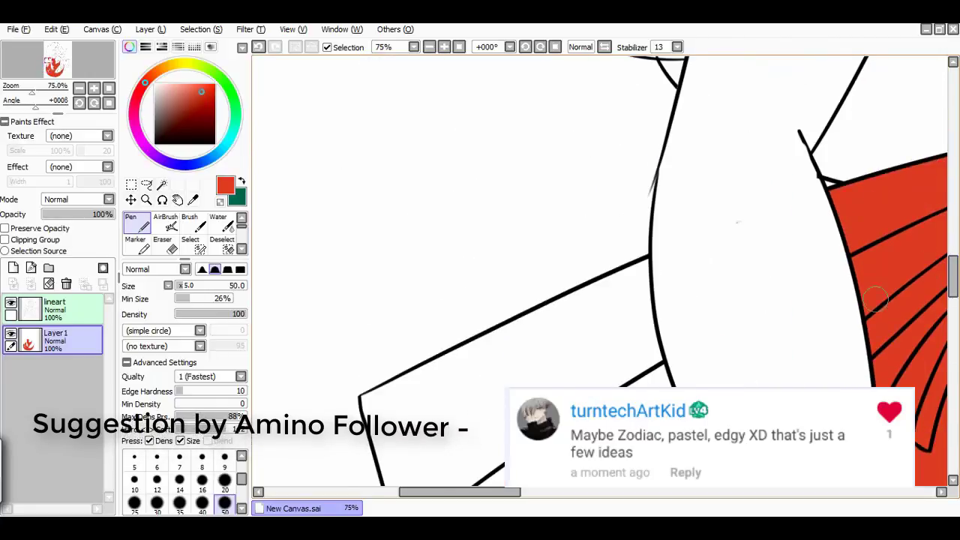
pyautogui.hscroll(5, 566, 282)
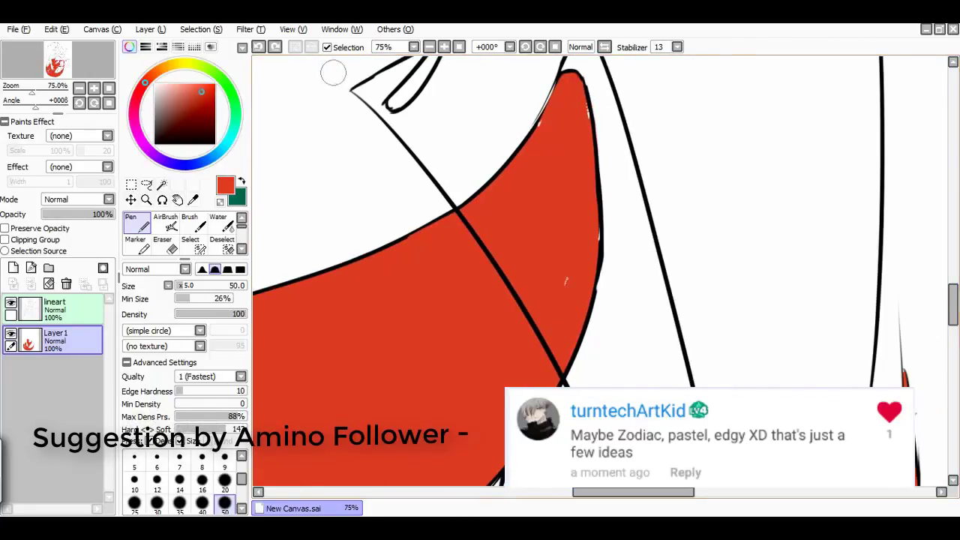
pyautogui.hotkey('ctrl', 'z')
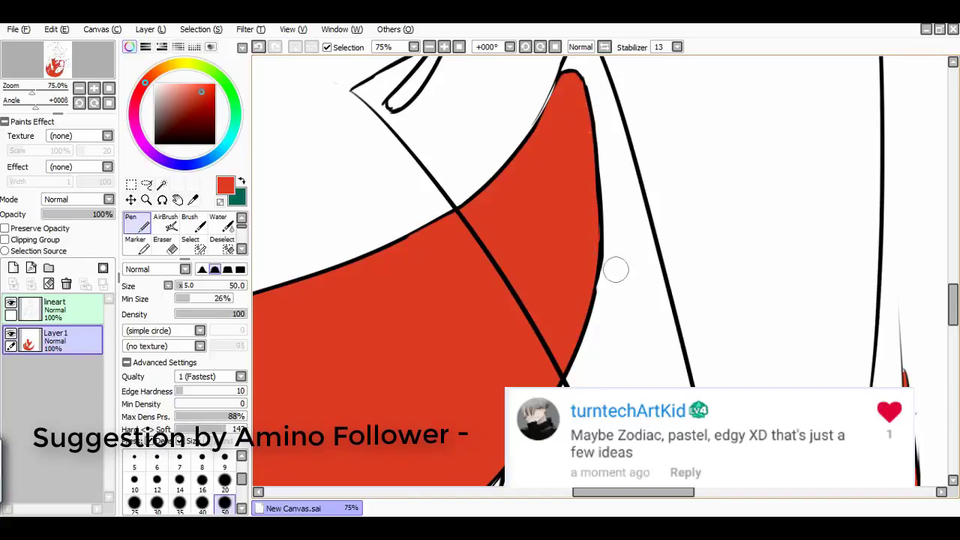
pyautogui.scroll(-5, 615, 270)
pyautogui.scroll(-2, 470, 317)
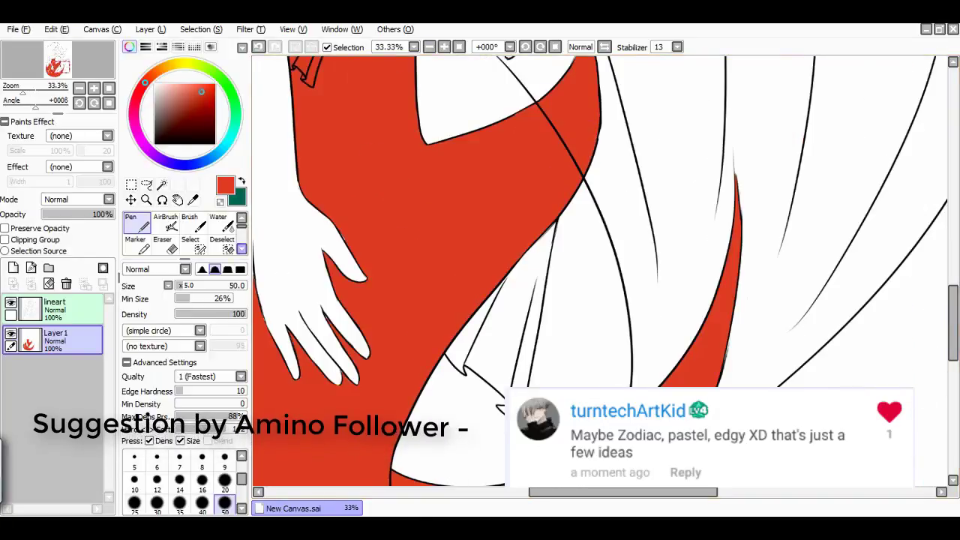
pyautogui.click(135, 247)
pyautogui.click(510, 300)
pyautogui.click(862, 150)
pyautogui.hotkey('ctrl', 'z')
pyautogui.hotkey('ctrl', 'z')
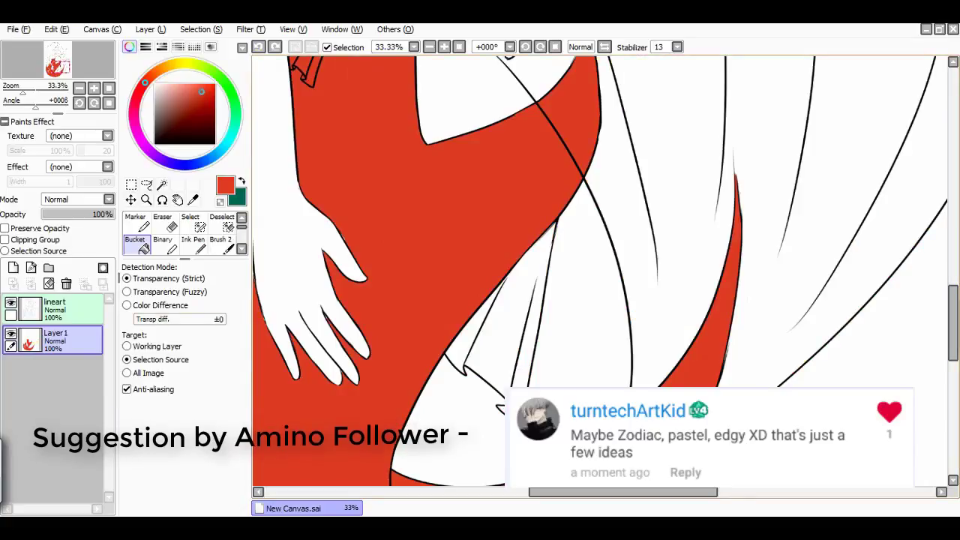
# Step: Paint the remaining white gaps red along the tail's waistline and beside the lowered wrist and hand
pyautogui.press('n')
pyautogui.scroll(5, 600, 270)
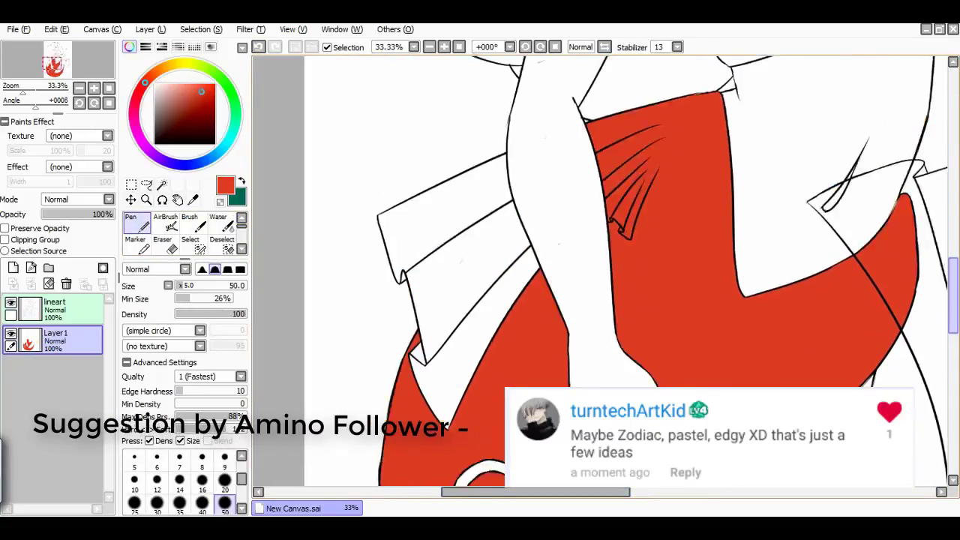
pyautogui.scroll(3, 553, 292)
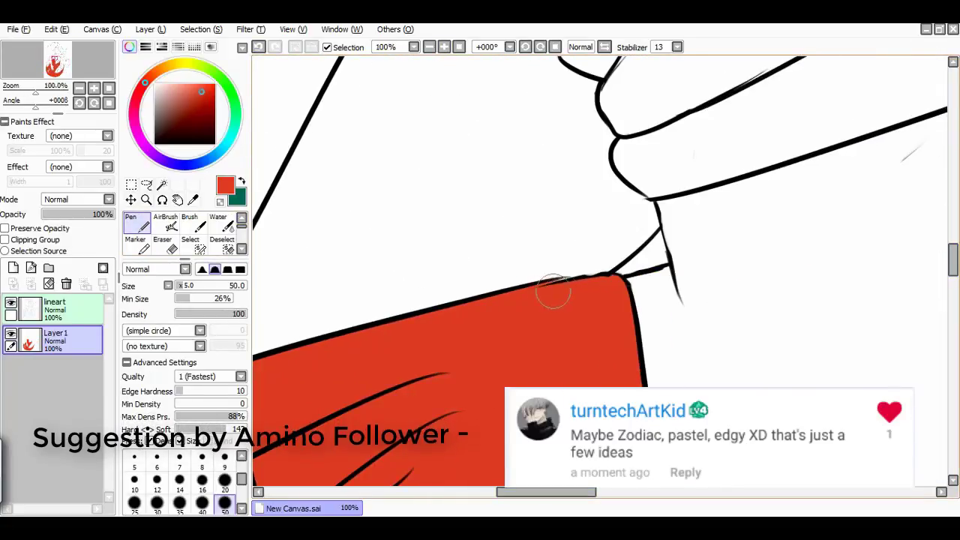
pyautogui.scroll(-5, 863, 295)
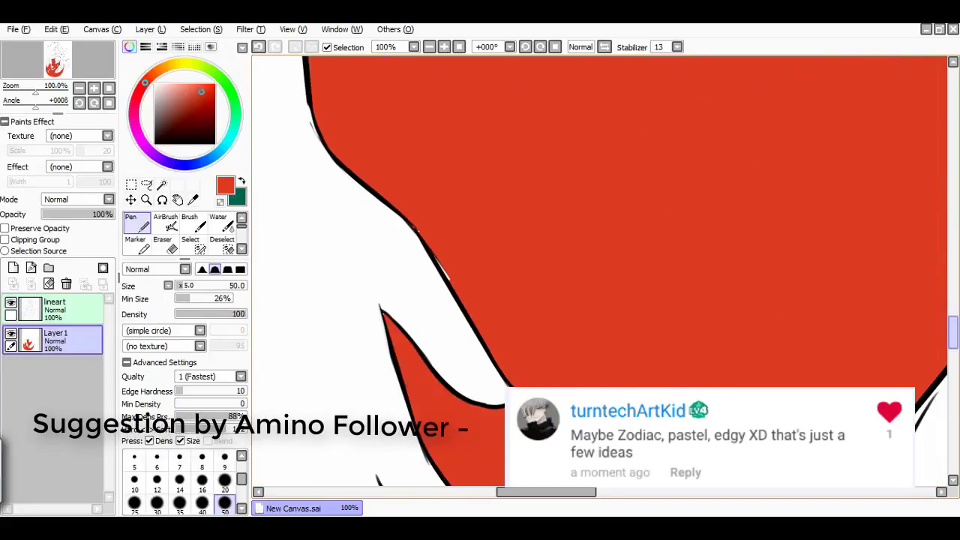
pyautogui.scroll(-4, 420, 225)
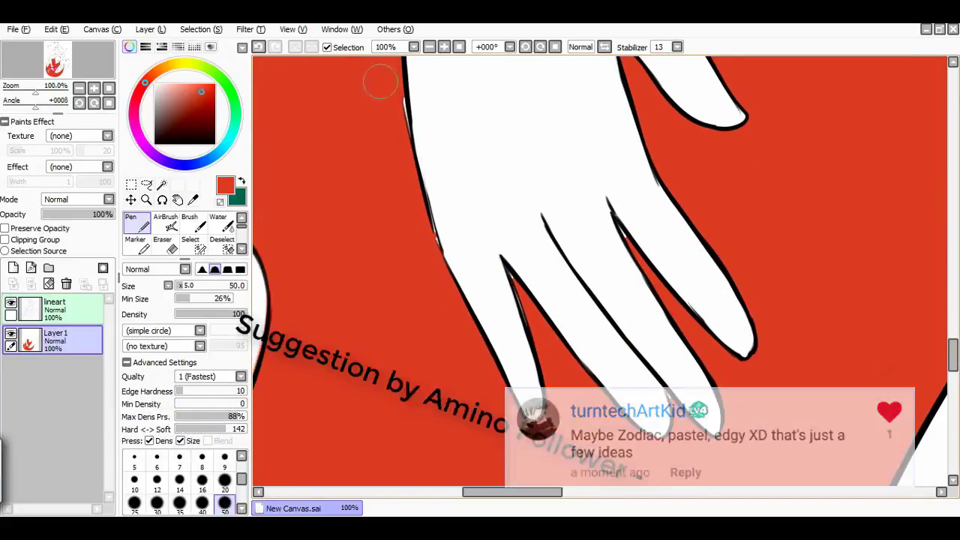
# Step: Reduce the Pen size to 9 and fill the narrow gaps around and between the lowered hand's fingers in red
pyautogui.press('[')
pyautogui.press('[')
pyautogui.press('[')
pyautogui.press('[')
pyautogui.press('[')
pyautogui.press('[')
pyautogui.press('[')
pyautogui.press('[')
pyautogui.press('[')
pyautogui.press('[')
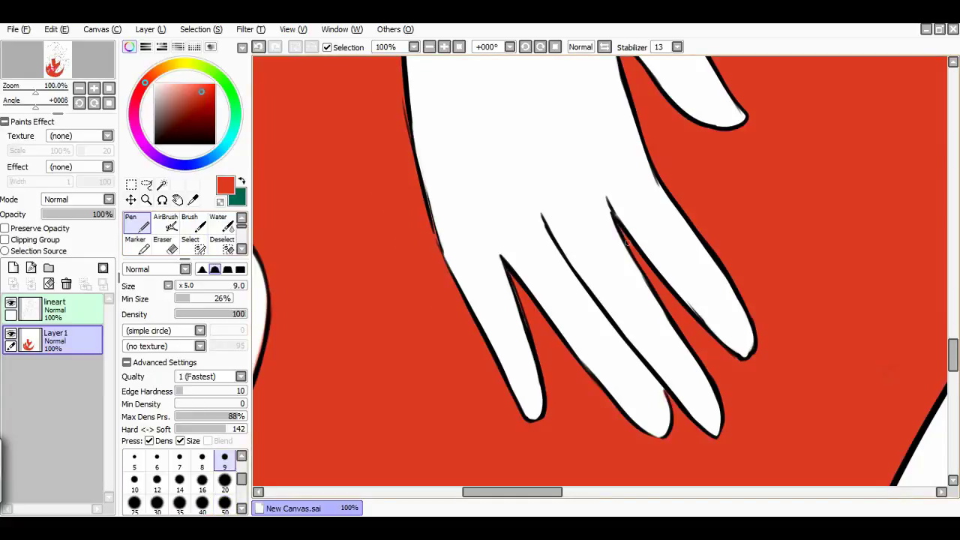
# Step: Set the Pen size back to 50 and paint over the white gaps along the tail's lower curve and tip
pyautogui.press('-')
pyautogui.press('-')
pyautogui.press('-')
pyautogui.press('-')
pyautogui.press('-')
pyautogui.press(']')
pyautogui.press(']')
pyautogui.press(']')
pyautogui.press(']')
pyautogui.press(']')
pyautogui.press(']')
pyautogui.press(']')
pyautogui.press(']')
pyautogui.press(']')
pyautogui.press(']')
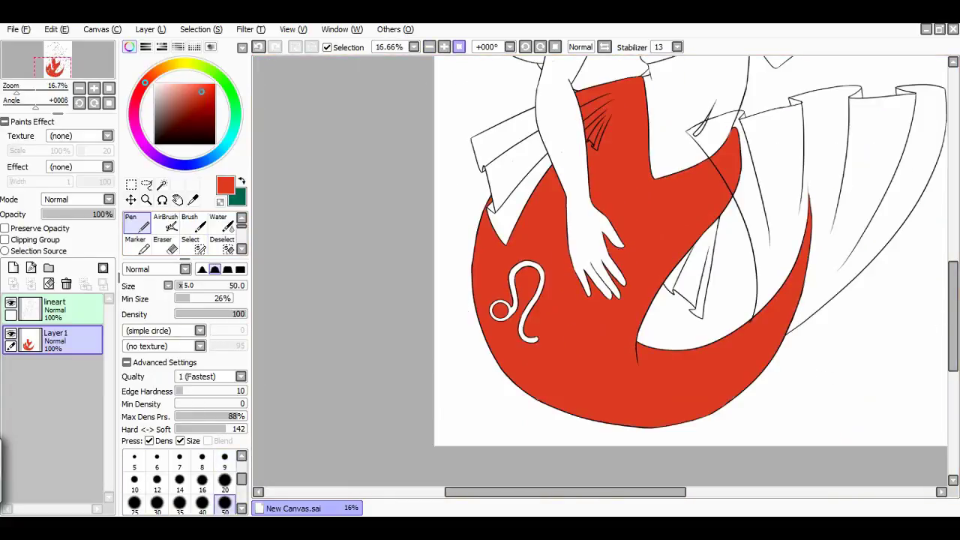
pyautogui.press('+')
pyautogui.press('+')
pyautogui.press('+')
pyautogui.press('+')
pyautogui.press('+')
pyautogui.scroll(-5, 458, 366)
pyautogui.hscroll(3, 458, 366)
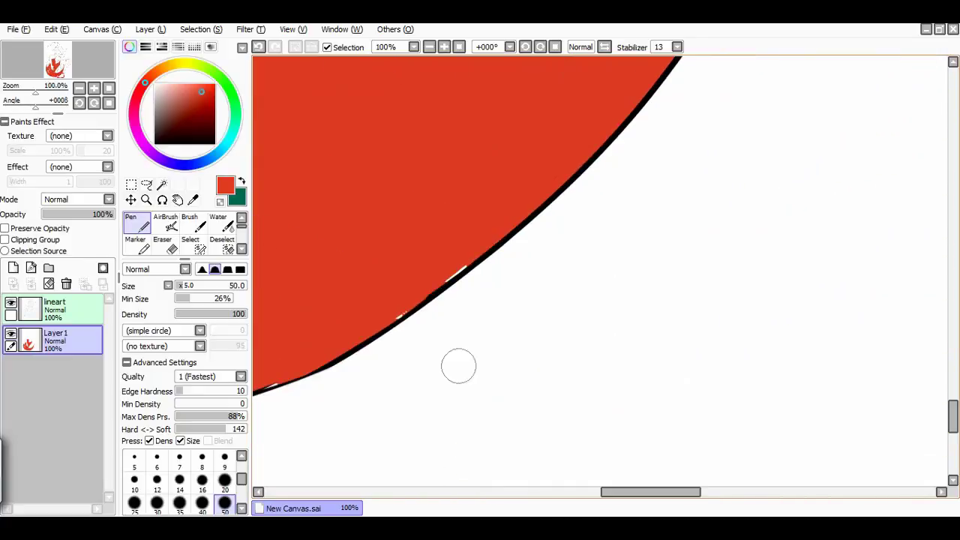
pyautogui.scroll(3, 752, 443)
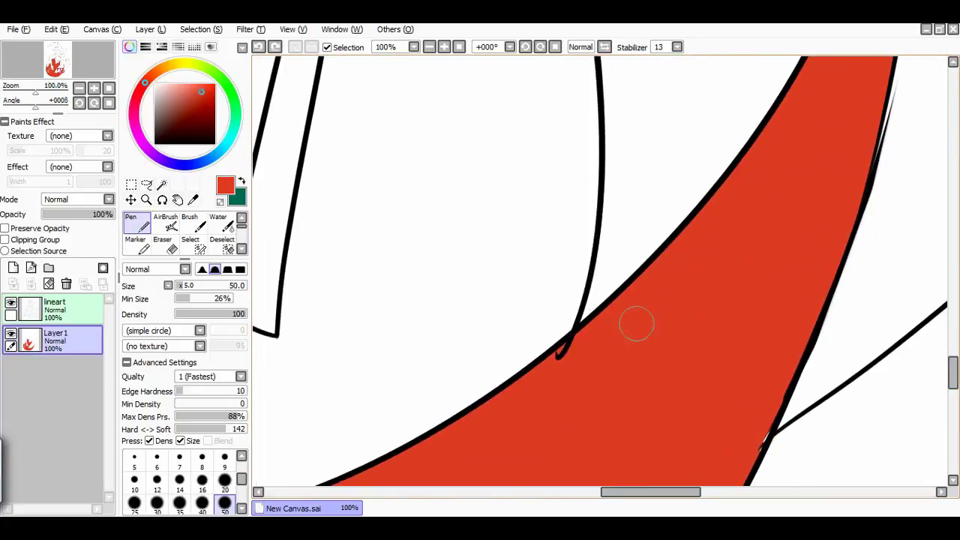
pyautogui.scroll(3, 926, 371)
# Step: Fill the side fins, the fin behind the tail and the Leo symbol with golden yellow on a new layer above the red tail
pyautogui.press('-')
pyautogui.press('-')
pyautogui.press('-')
pyautogui.press('-')
pyautogui.press('-')
pyautogui.press('-')
pyautogui.press('-')
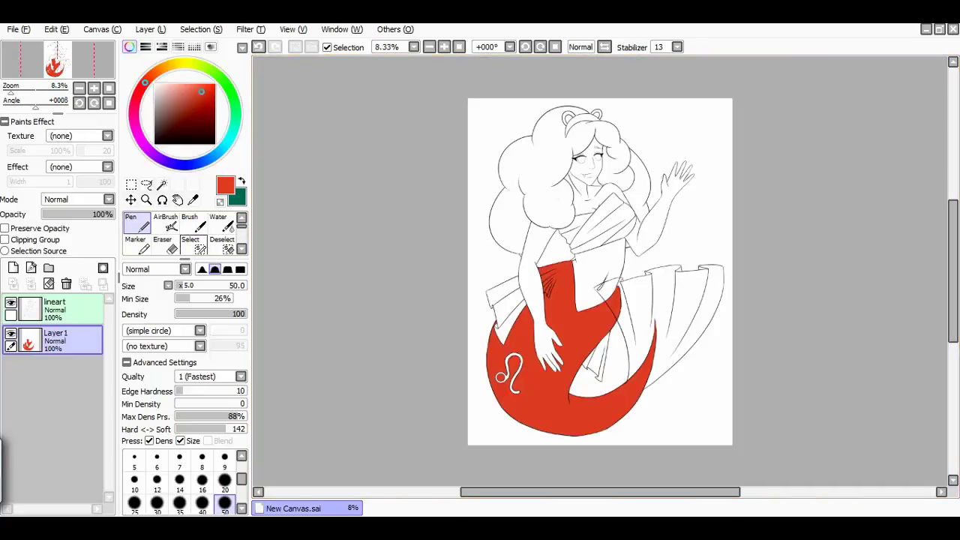
pyautogui.press('g')
pyautogui.click(169, 66)
pyautogui.click(13, 268)
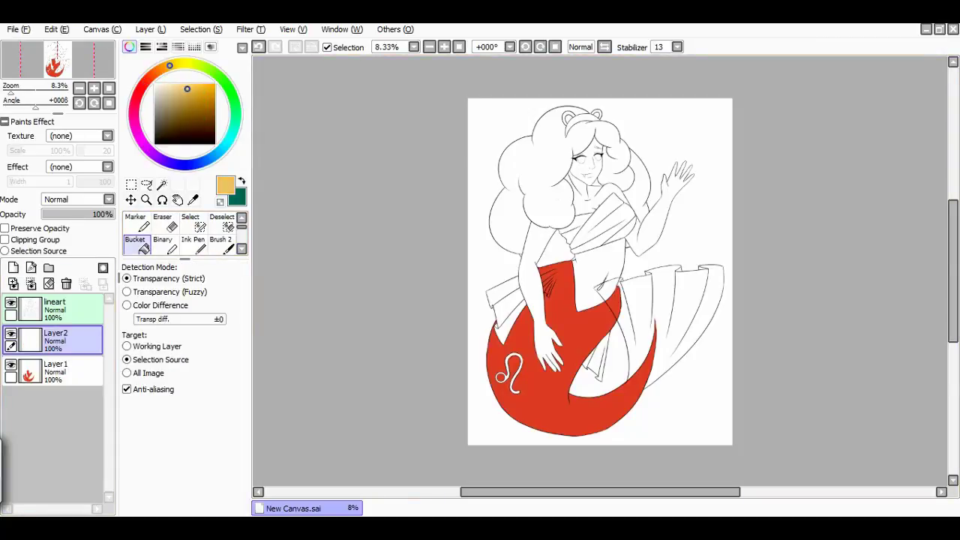
pyautogui.click(510, 300)
pyautogui.click(506, 327)
pyautogui.click(679, 315)
pyautogui.click(609, 294)
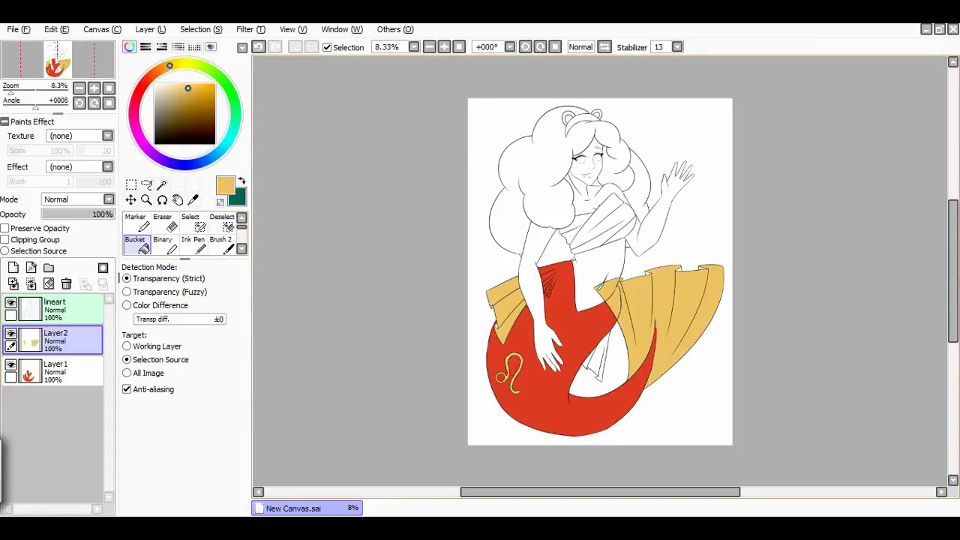
pyautogui.click(598, 359)
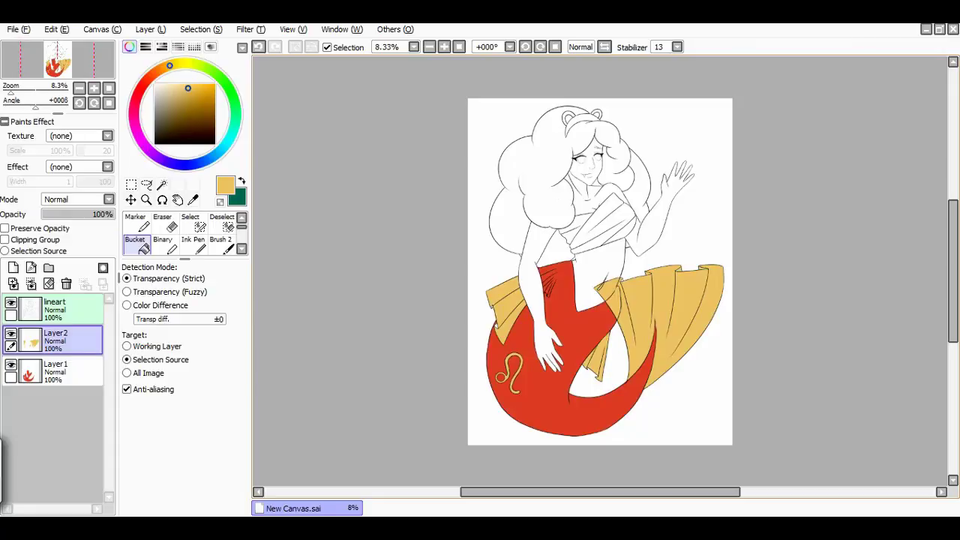
# Step: Draw a golden yellow boundary stroke with the Pen across the open ends of the small hip fin's folds
pyautogui.press('n')
pyautogui.scroll(5, 466, 381)
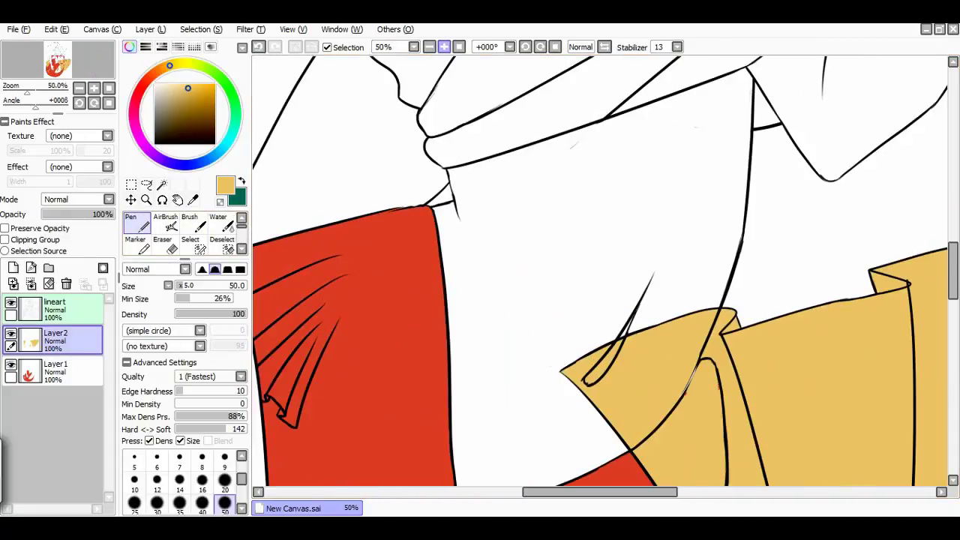
pyautogui.hscroll(-3, 466, 380)
pyautogui.moveTo(452, 232); pyautogui.dragTo(462, 338)
pyautogui.press('b')
pyautogui.click(480, 337)
pyautogui.hotkey('ctrl', 'z')
pyautogui.hotkey('ctrl', 'y')
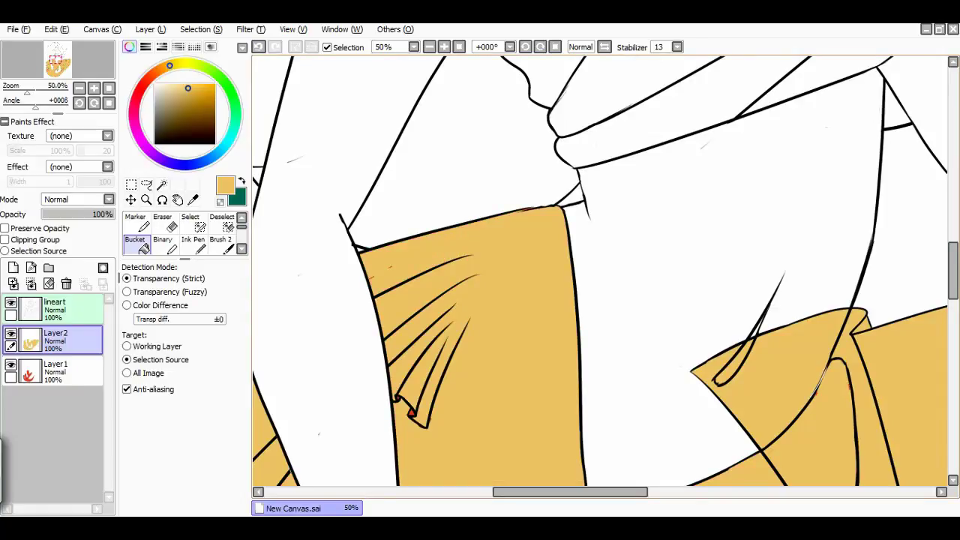
pyautogui.hotkey('ctrl', 'z')
# Step: Colour the small hip fin's folds golden yellow, painting the open areas and bucket-filling the enclosed lower part
pyautogui.press('n')
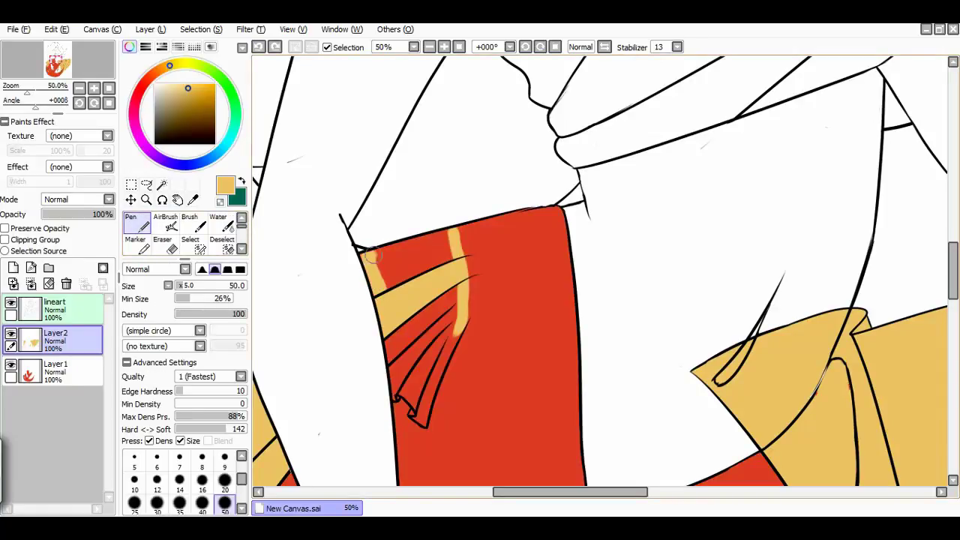
pyautogui.moveTo(369, 255)
pyautogui.mouseDown()
pyautogui.moveTo(446, 236)
pyautogui.moveTo(450, 285)
pyautogui.moveTo(405, 375)
pyautogui.moveTo(450, 300)
pyautogui.mouseUp()
pyautogui.press('e')
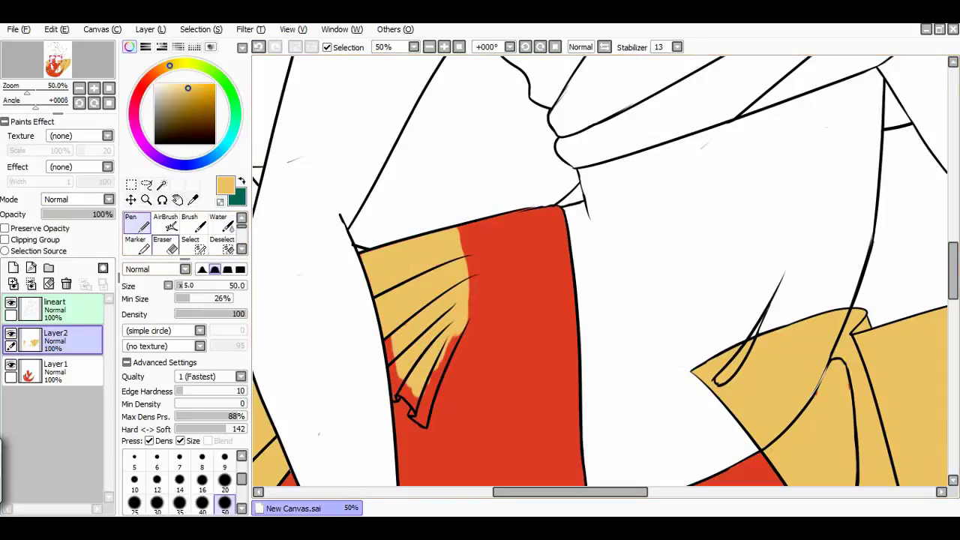
pyautogui.press('b')
pyautogui.click(395, 375)
pyautogui.click(488, 337)
pyautogui.hotkey('ctrl', 'z')
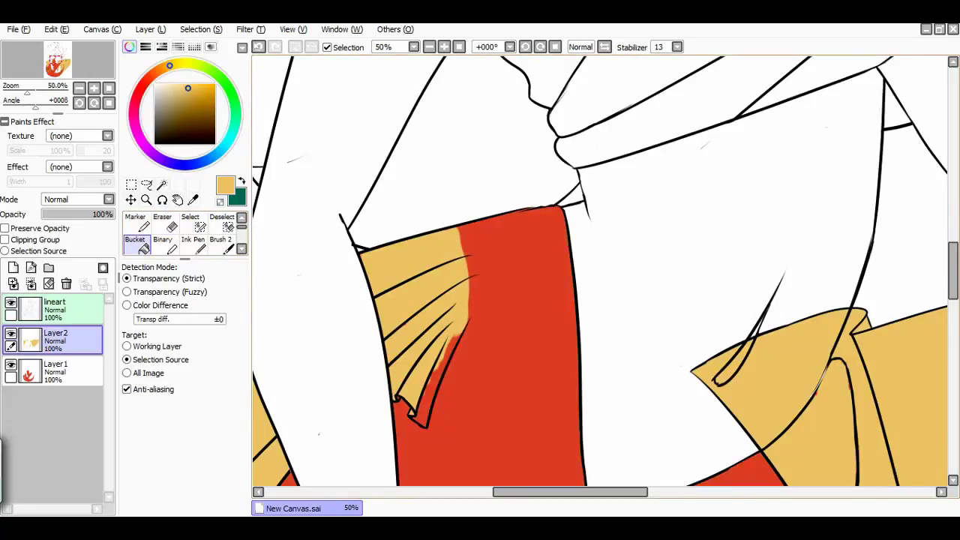
# Step: Clean up the hip fin's edge with the Pen at size 9 and cover its remaining red strip in golden yellow at size 50
pyautogui.press('n')
pyautogui.scroll(2, 435, 285)
pyautogui.hscroll(-5, 598, 236)
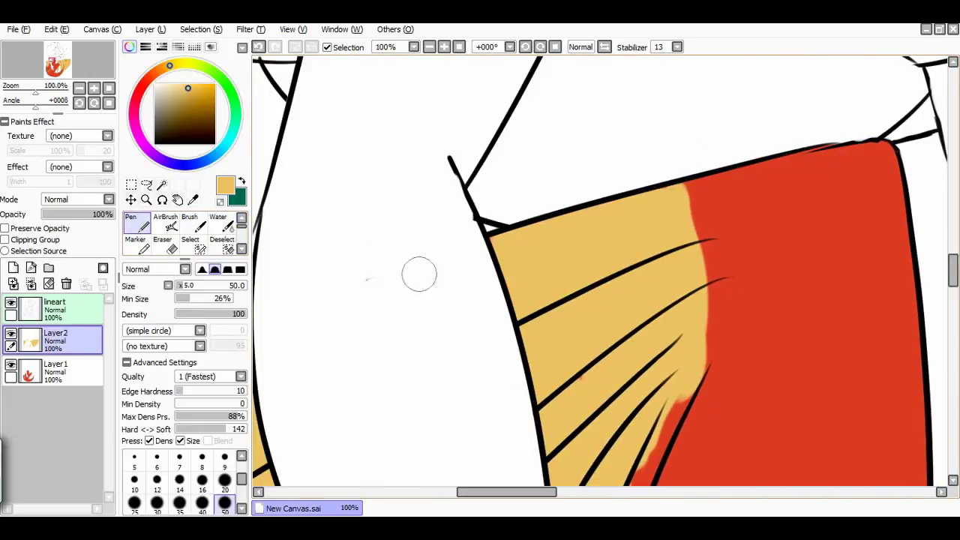
pyautogui.click(224, 456)
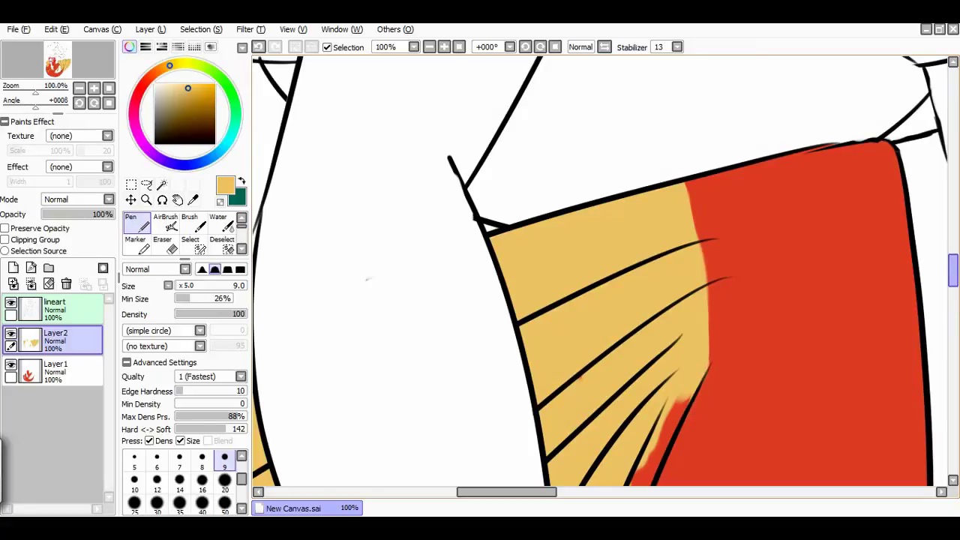
pyautogui.scroll(-5, 367, 279)
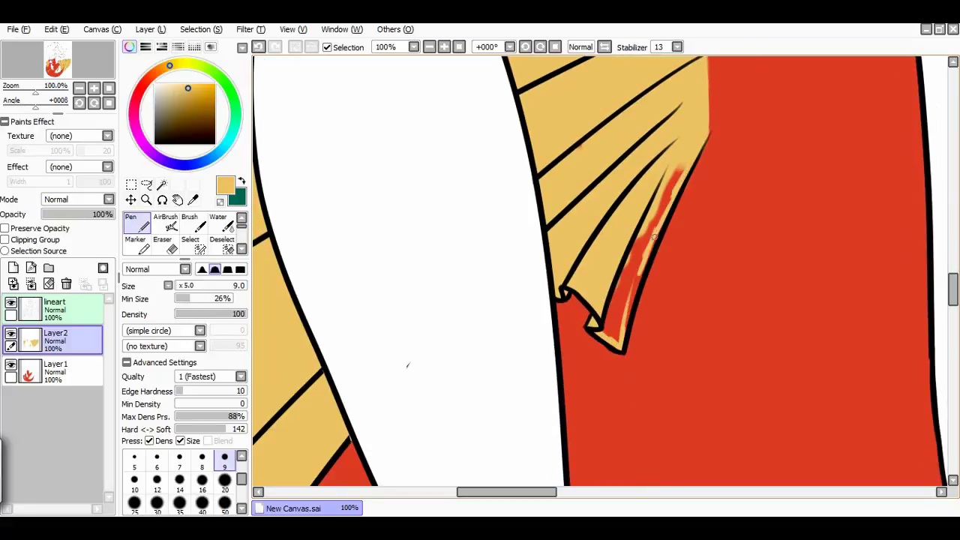
pyautogui.click(224, 502)
pyautogui.moveTo(600, 342)
pyautogui.mouseDown()
pyautogui.moveTo(615, 302)
pyautogui.moveTo(654, 211)
pyautogui.mouseUp()
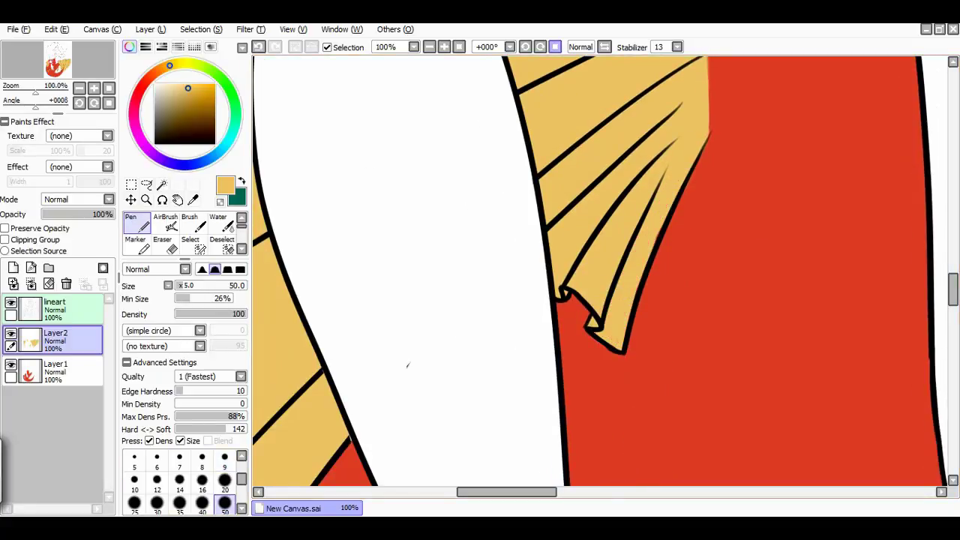
# Step: Fill the wrapped chest top with golden yellow on a new layer
pyautogui.scroll(-8, 408, 366)
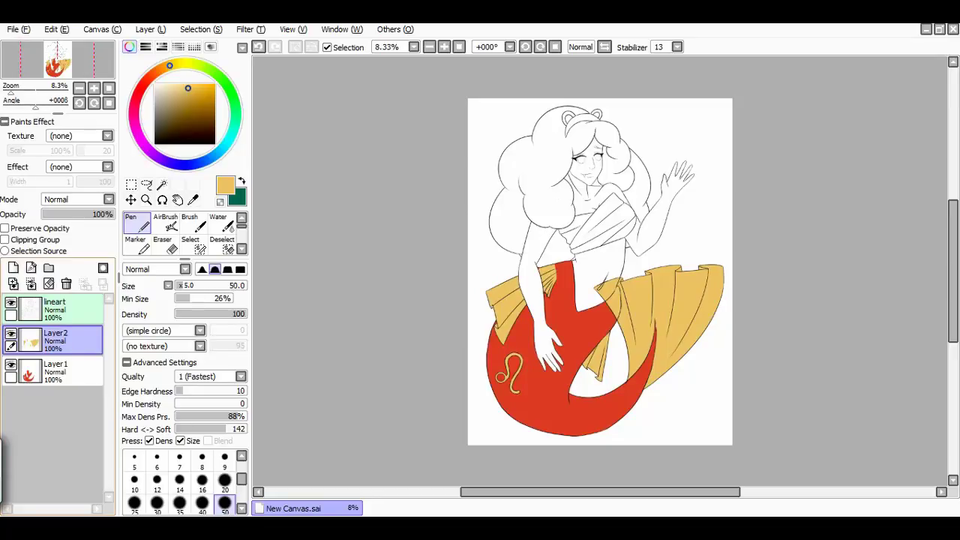
pyautogui.hotkey('ctrl', 'shift', 'n')
pyautogui.press('g')
pyautogui.click(596, 214)
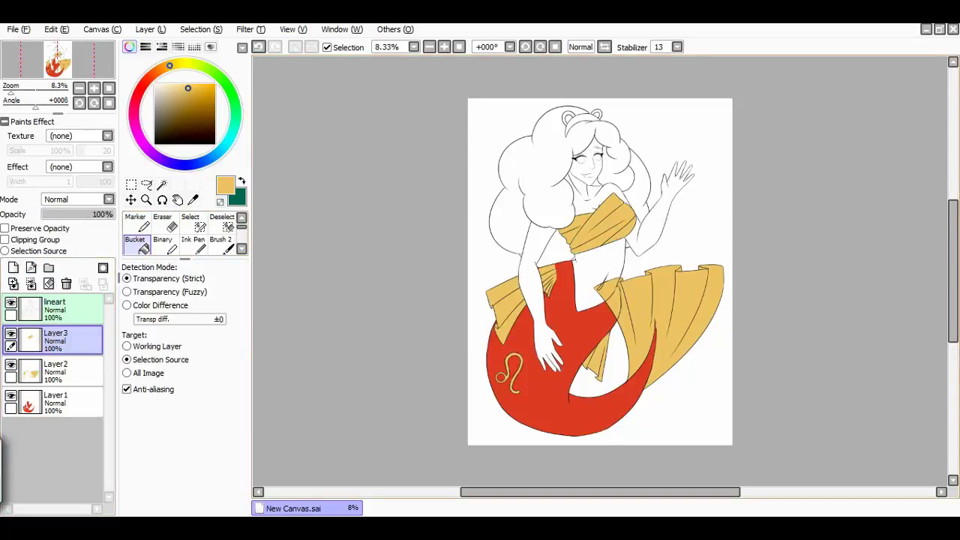
# Step: Bucket-fill the hair dark red on a new layer, including the enclosed area between the lowered arm and the waist
pyautogui.hotkey('ctrl', 'shift', 'n')
pyautogui.click(149, 77)
pyautogui.click(188, 118)
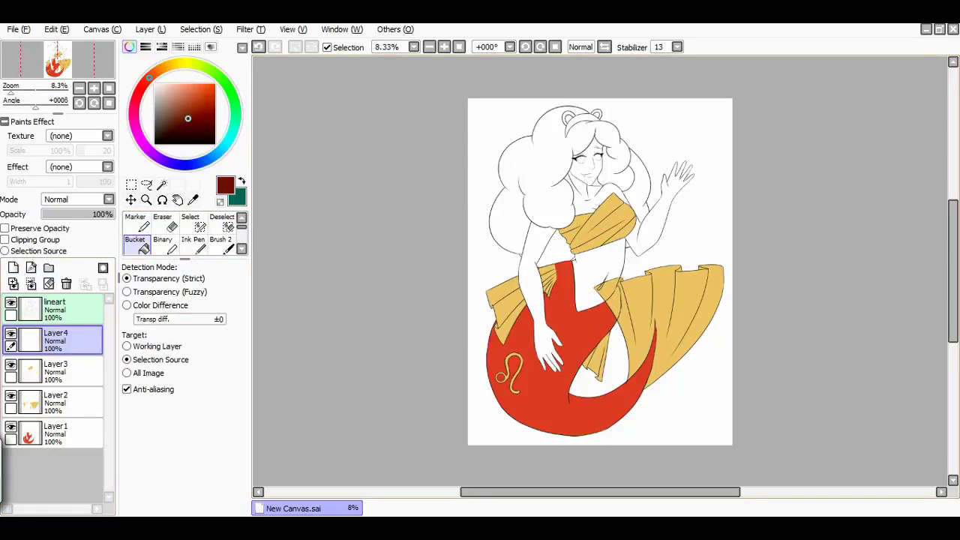
pyautogui.click(525, 172)
pyautogui.click(660, 202)
pyautogui.hotkey('ctrl', 'z')
pyautogui.hotkey('ctrl', '+')
pyautogui.click(510, 225)
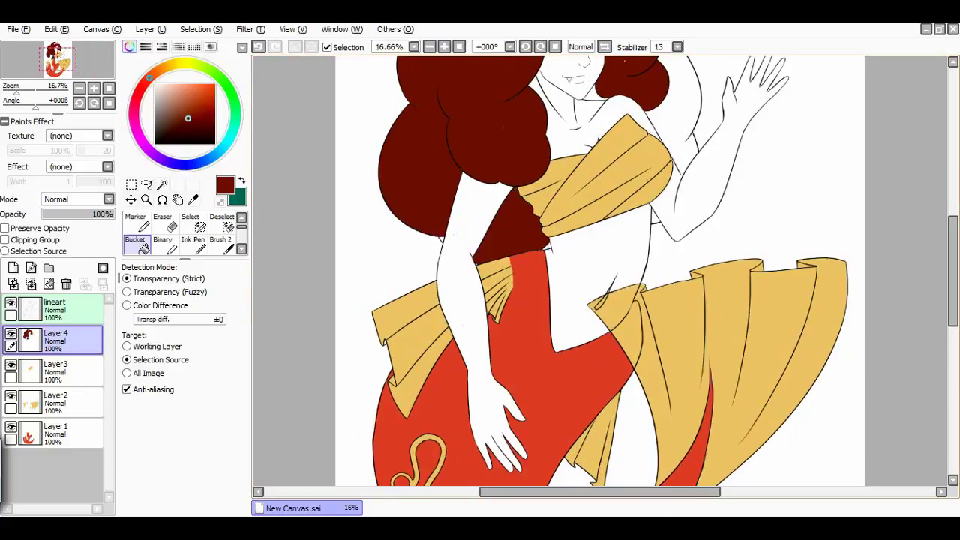
# Step: Close the gap between the shoulder and raised arm with a dark red Pen stroke and fill the hair behind them
pyautogui.scroll(3, 600, 270)
pyautogui.hotkey('ctrl', '+')
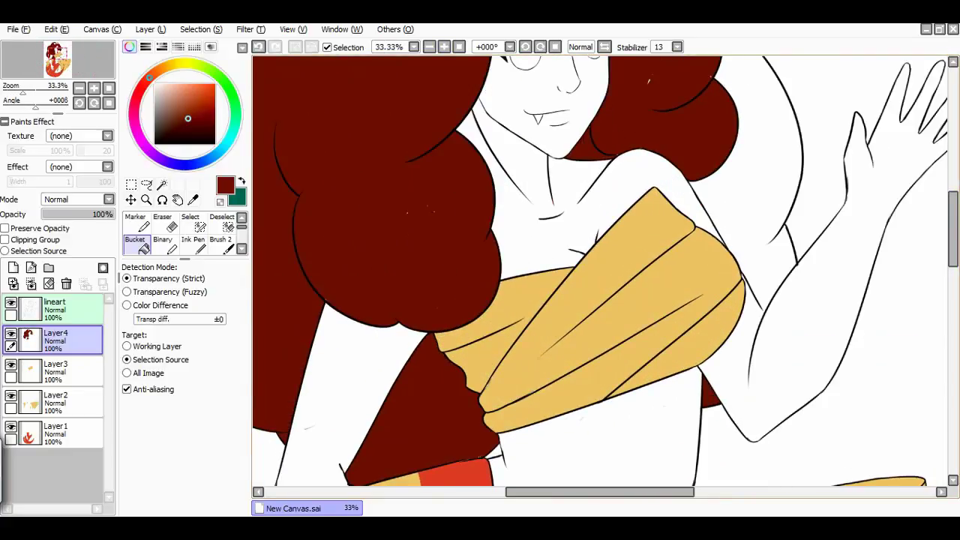
pyautogui.press('n')
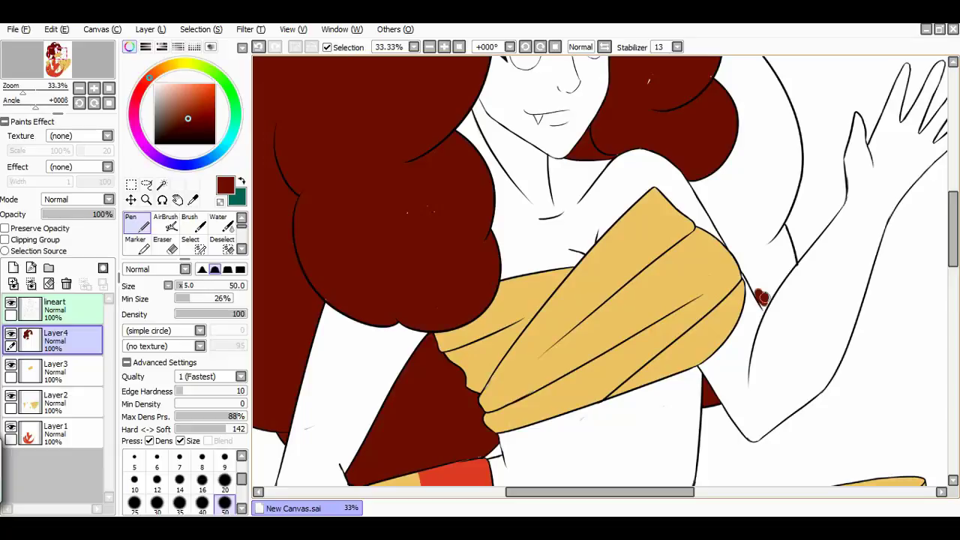
pyautogui.press('g')
pyautogui.click(772, 225)
# Step: Cover the unfilled specks in the large curl above the lowered arm with dark red, using the Pen at size 50
pyautogui.press('m')
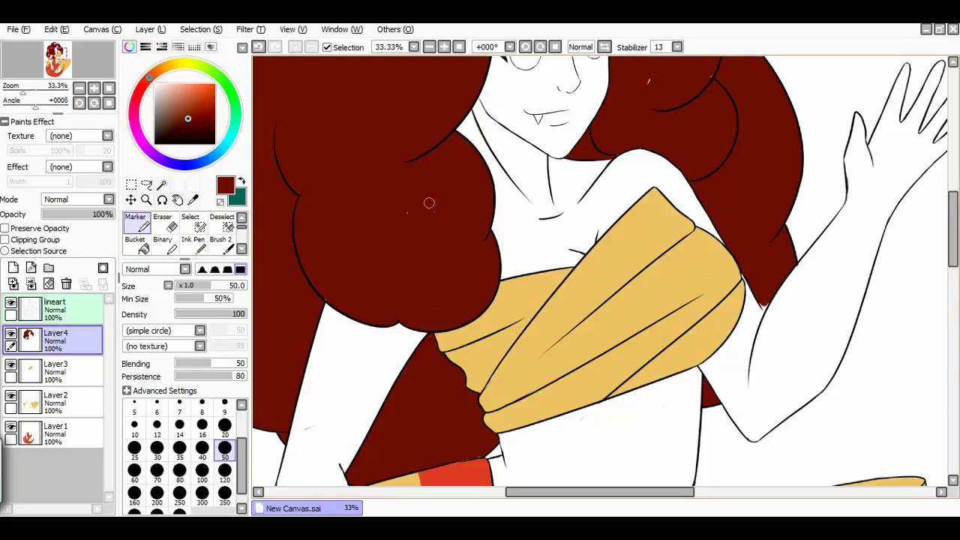
pyautogui.hotkey('ctrl', '+')
pyautogui.hotkey('ctrl', '+')
pyautogui.hotkey('ctrl', '+')
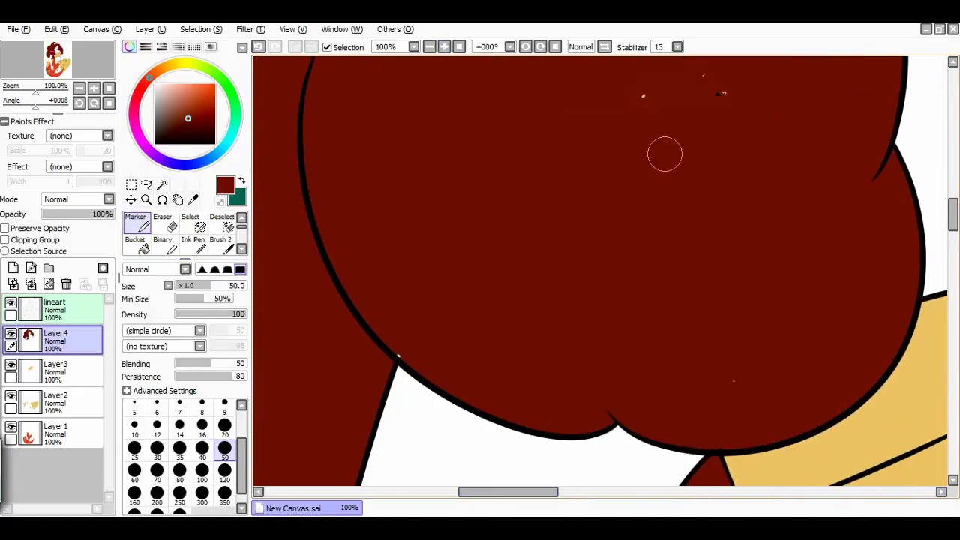
pyautogui.press('n')
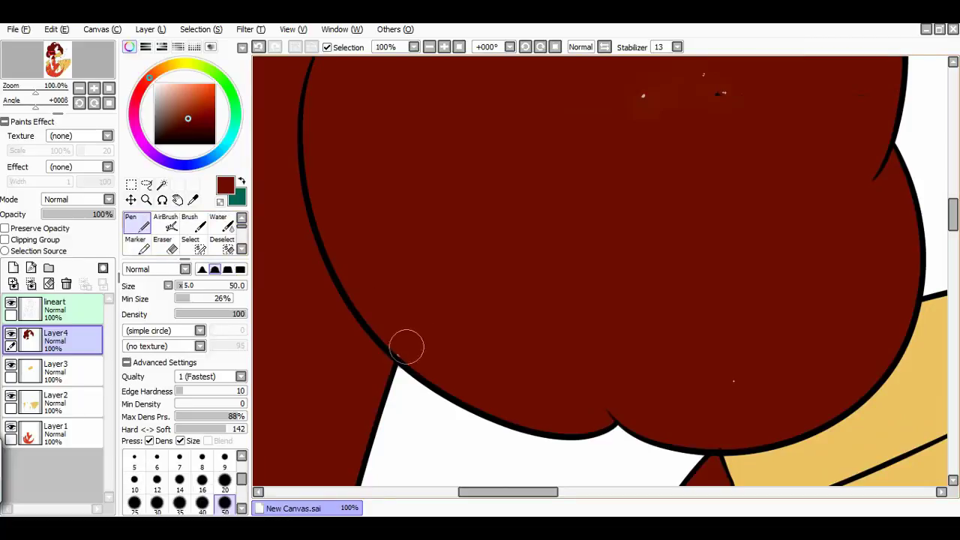
pyautogui.moveTo(706, 199); pyautogui.dragTo(328, 204)
# Step: Touch up the remaining gaps along the hair's outlines and tips in dark red with the Pen at size 20
pyautogui.press('[')
pyautogui.press('[')
pyautogui.press('[')
pyautogui.press('[')
pyautogui.press('[')
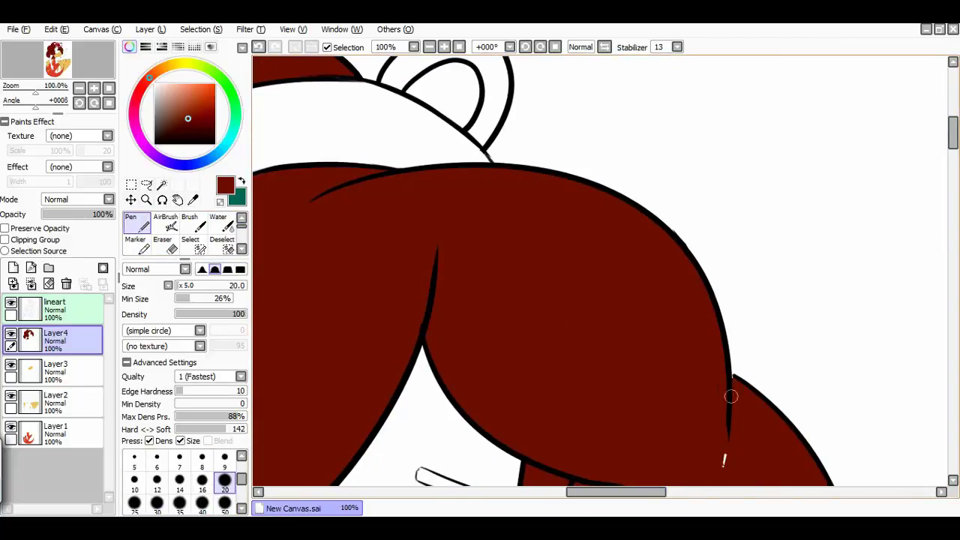
pyautogui.scroll(-5, 731, 396)
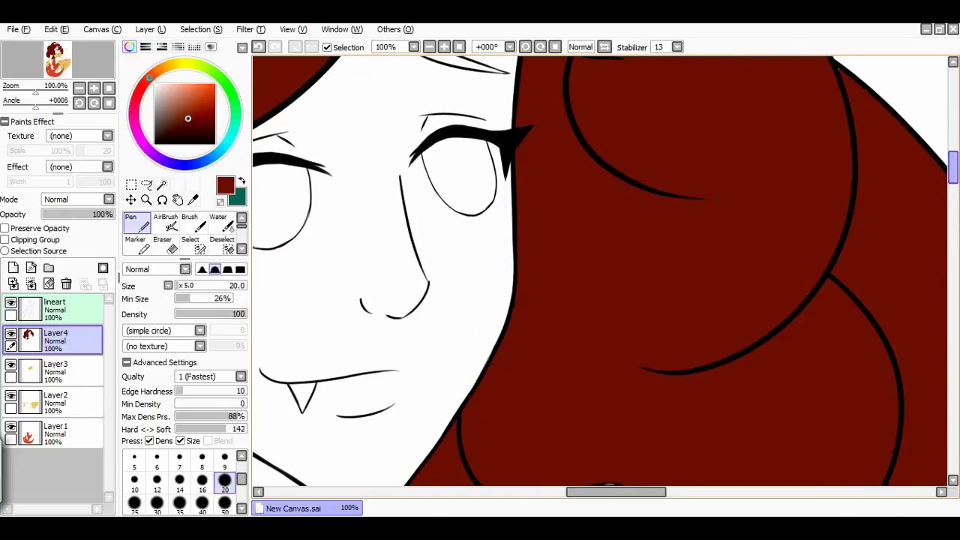
pyautogui.scroll(2, 825, 168)
pyautogui.scroll(-4, 929, 191)
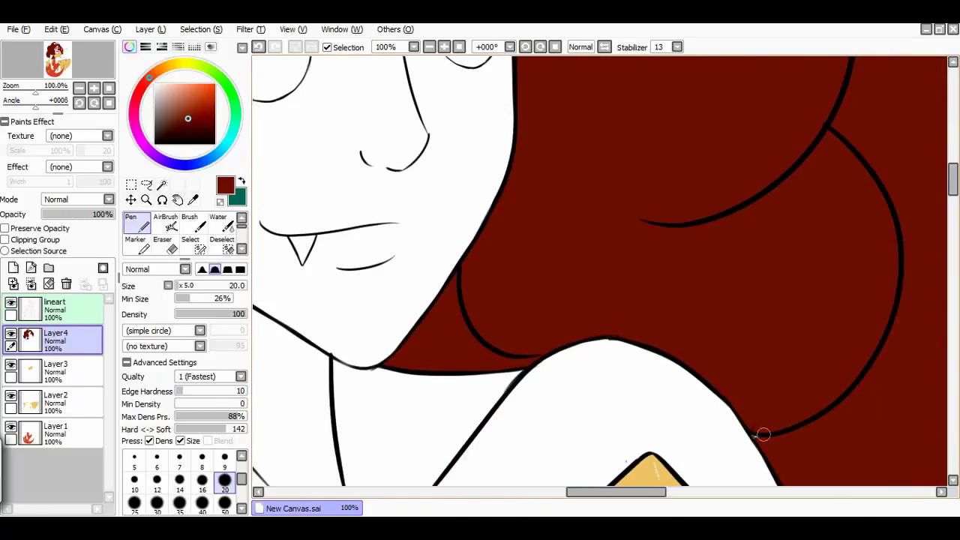
pyautogui.scroll(-4, 762, 434)
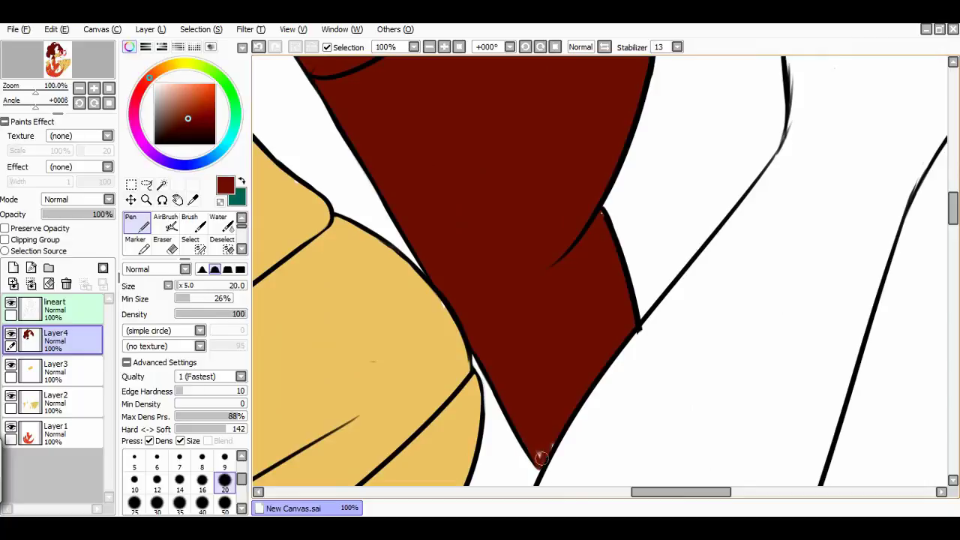
pyautogui.scroll(-4, 679, 287)
pyautogui.hscroll(-5, 737, 336)
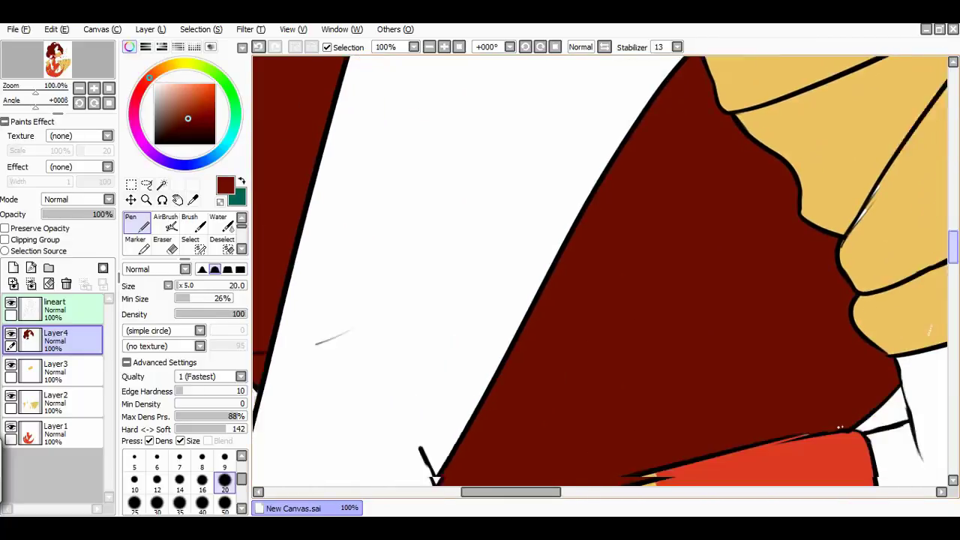
pyautogui.hscroll(-5, 737, 335)
pyautogui.scroll(6, 500, 83)
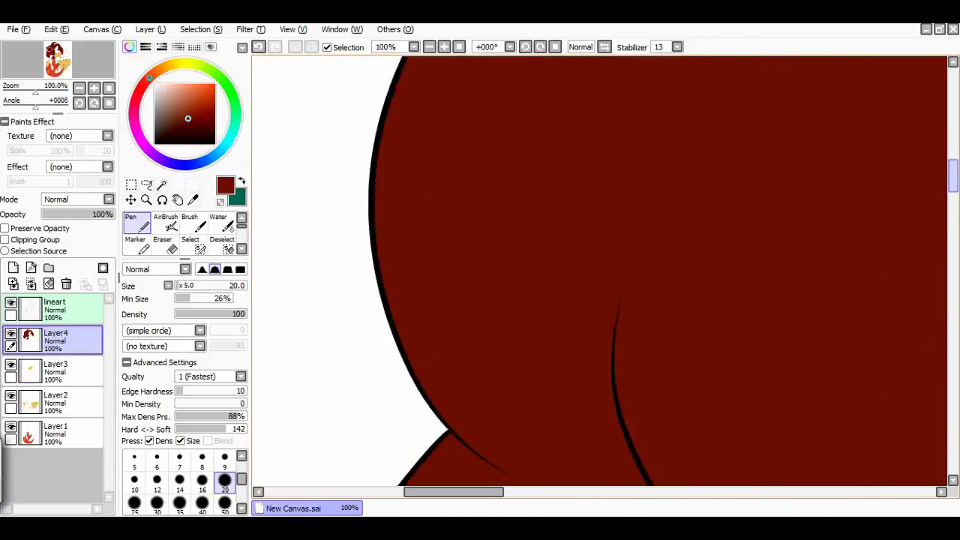
pyautogui.scroll(-5, 500, 84)
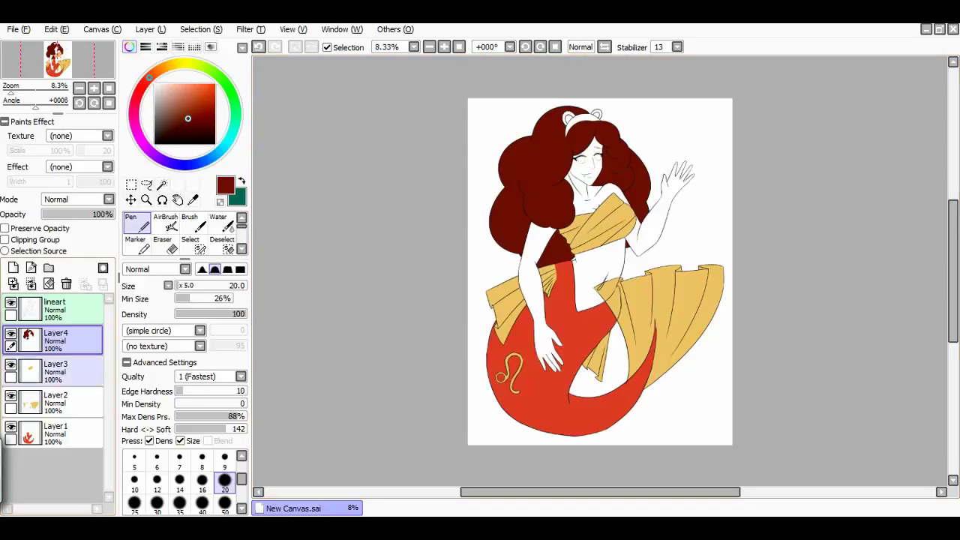
# Step: Touch up the gaps along the chest top's folds and edges on its own layer with the sampled golden yellow
pyautogui.click(56, 367)
pyautogui.keyDown('alt'); pyautogui.click(622, 242); pyautogui.keyUp('alt')
pyautogui.scroll(5, 622, 242)
pyautogui.scroll(2, 410, 382)
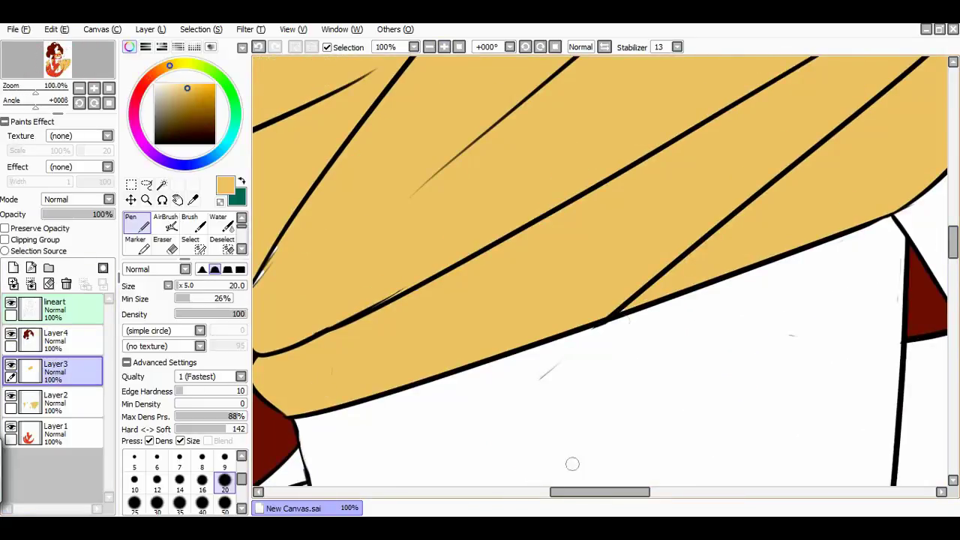
pyautogui.hscroll(-2, 514, 417)
pyautogui.scroll(5, 684, 271)
pyautogui.hscroll(3, 686, 437)
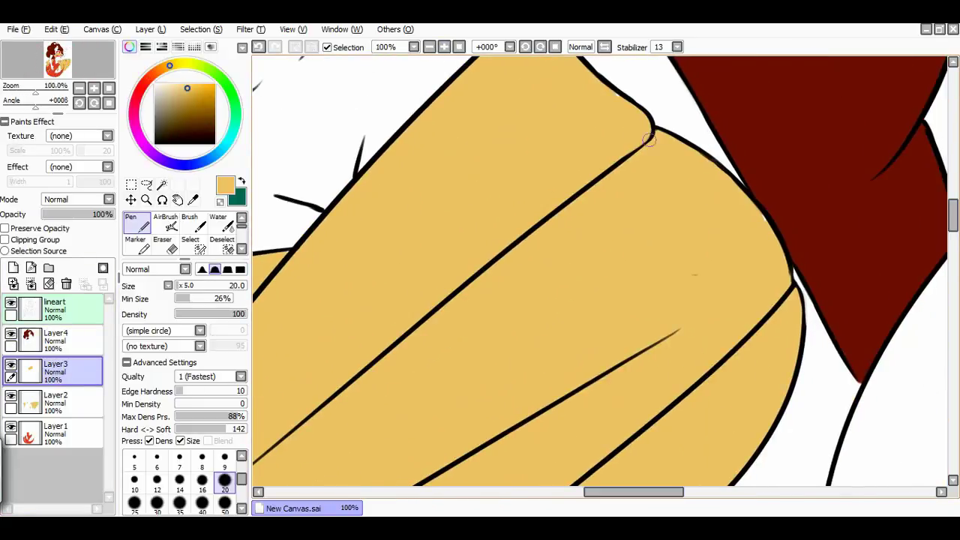
pyautogui.scroll(3, 515, 223)
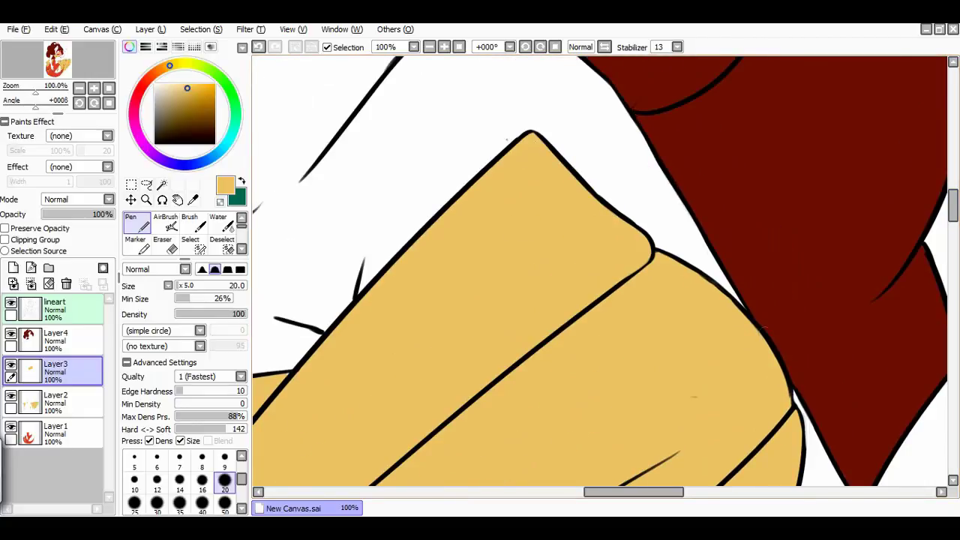
pyautogui.scroll(-5, 514, 390)
# Step: Touch up the gaps around the large tail fin's folds and edges in golden yellow on the fins' layer
pyautogui.click(60, 403)
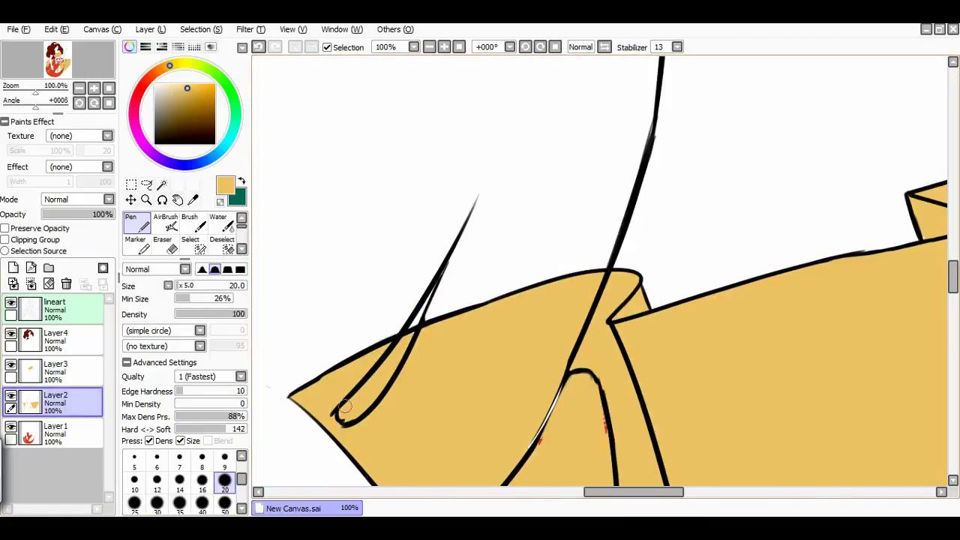
pyautogui.scroll(-5, 570, 225)
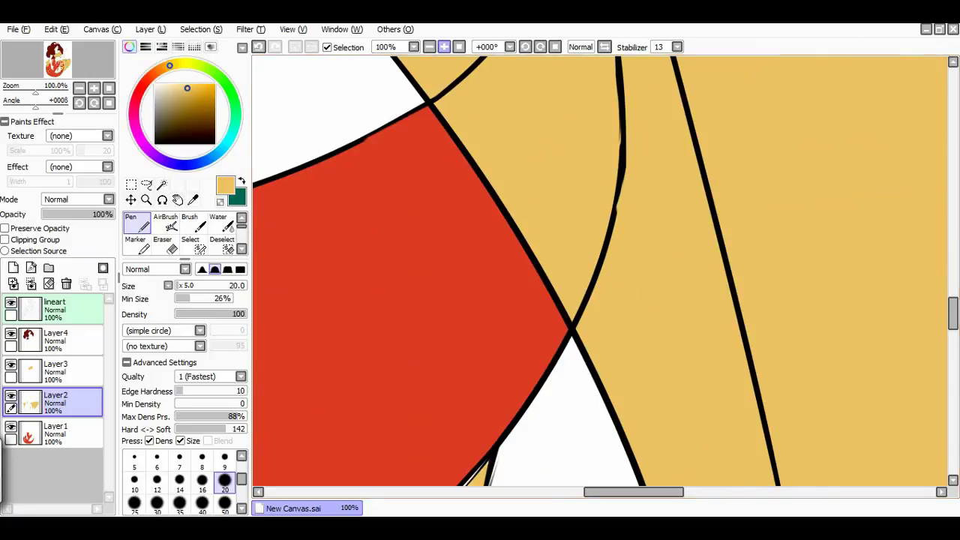
pyautogui.scroll(-3, 753, 309)
pyautogui.moveTo(621, 492); pyautogui.dragTo(663, 492)
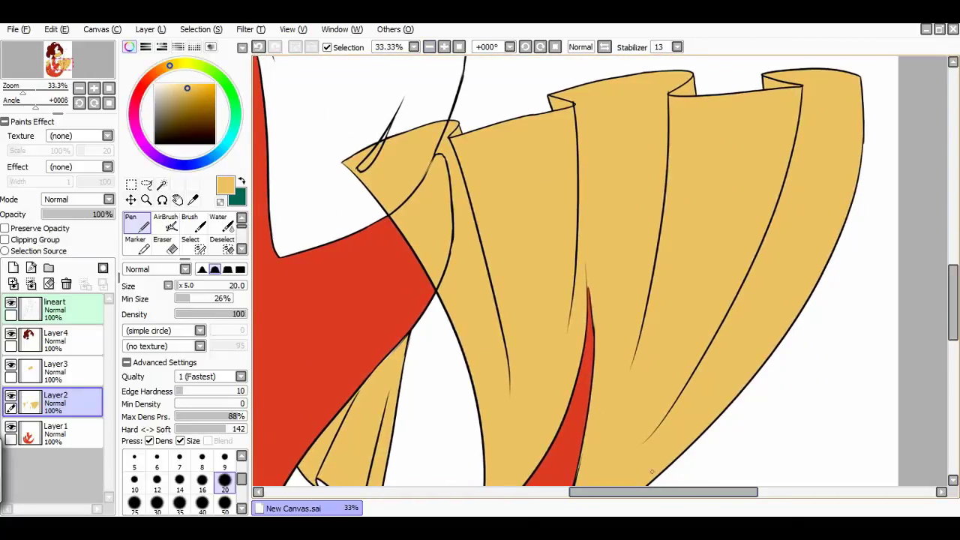
pyautogui.scroll(-3, 525, 300)
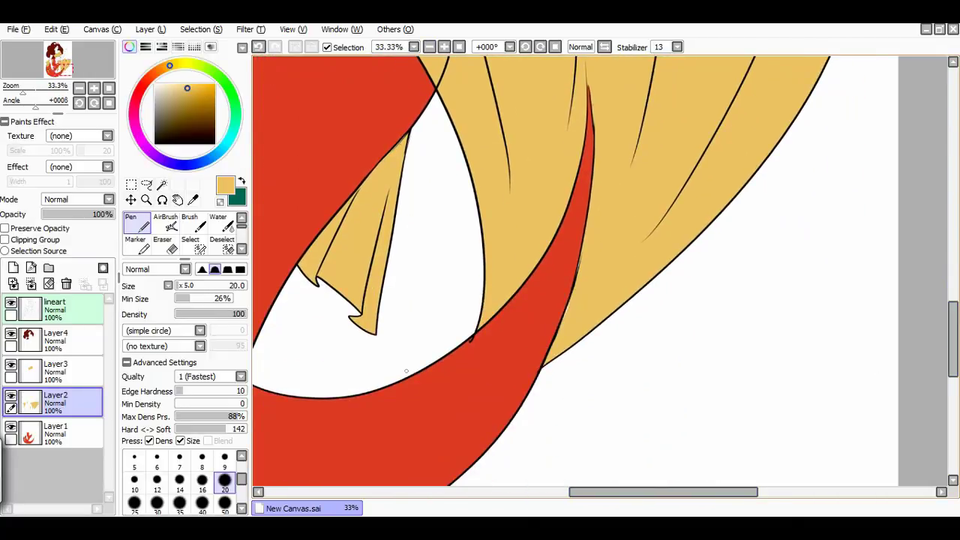
pyautogui.moveTo(406, 370); pyautogui.dragTo(744, 371)
# Step: Draw the missing black fold lines at the hanging fin's hem on the lineart layer with the Pen at size 10
pyautogui.press('x')
pyautogui.click(155, 142)
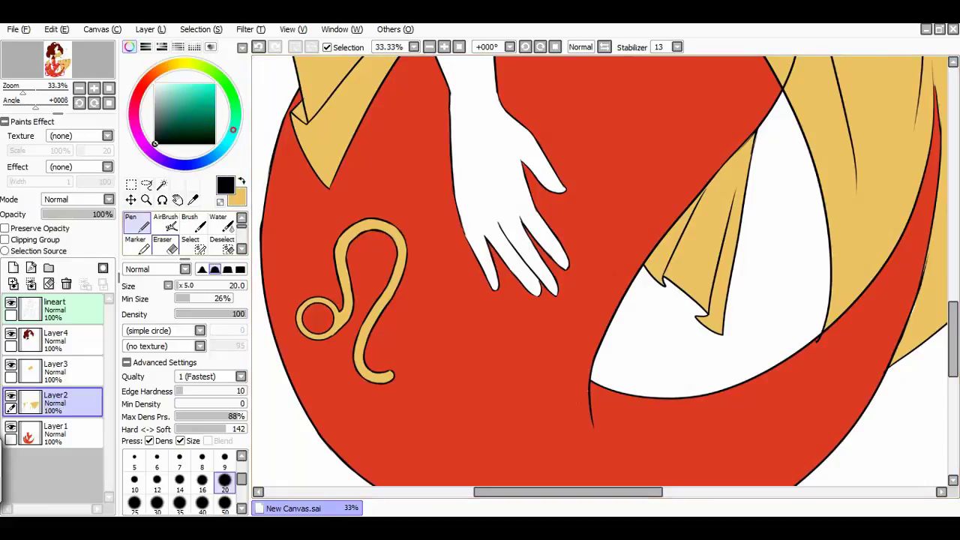
pyautogui.click(134, 479)
pyautogui.click(52, 309)
pyautogui.hotkey('ctrl', '+')
pyautogui.hotkey('ctrl', '+')
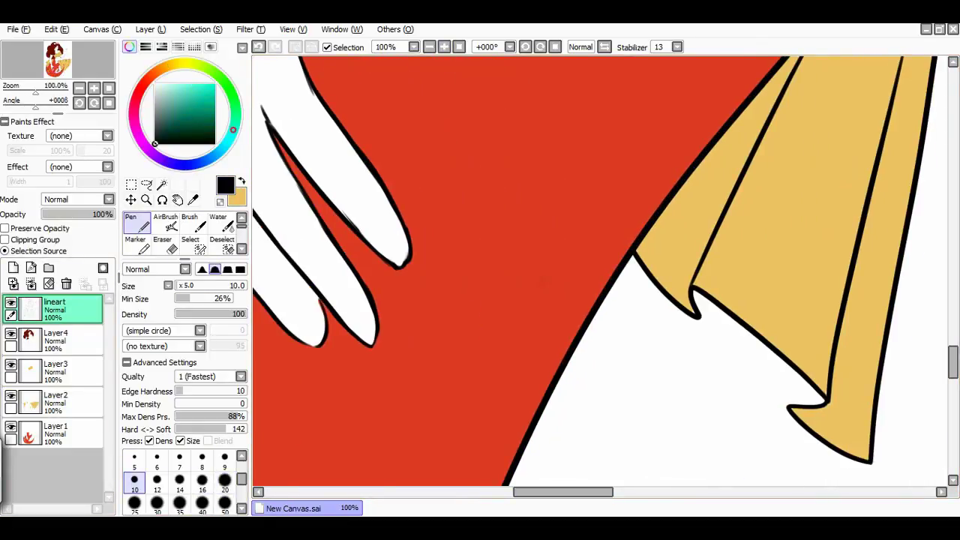
# Step: Paint the two small folds at the hanging fin's hem golden yellow on the fins' layer
pyautogui.keyDown('ctrl'); pyautogui.keyDown('shift'); pyautogui.click(719, 296); pyautogui.keyUp('shift'); pyautogui.keyUp('ctrl')
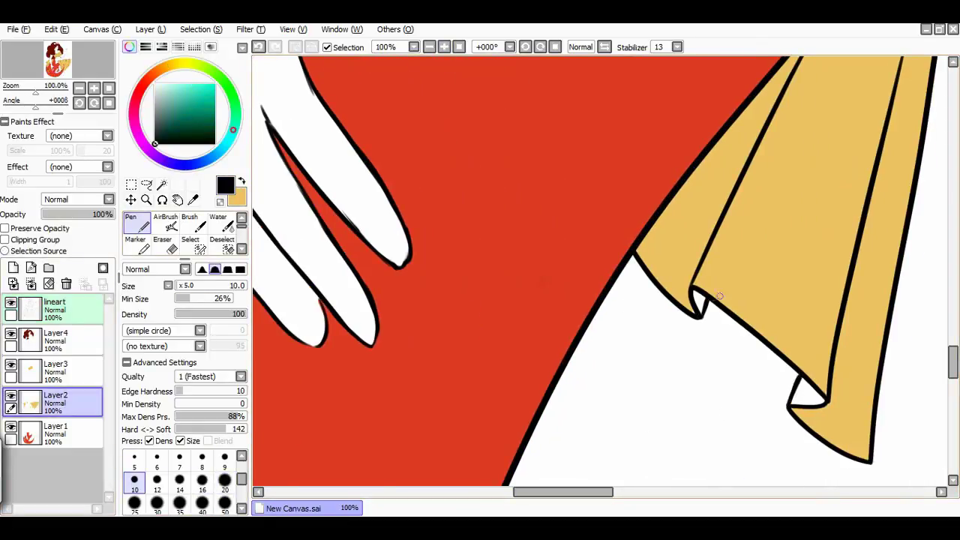
pyautogui.hotkey('ctrl', 'z')
pyautogui.press('x')
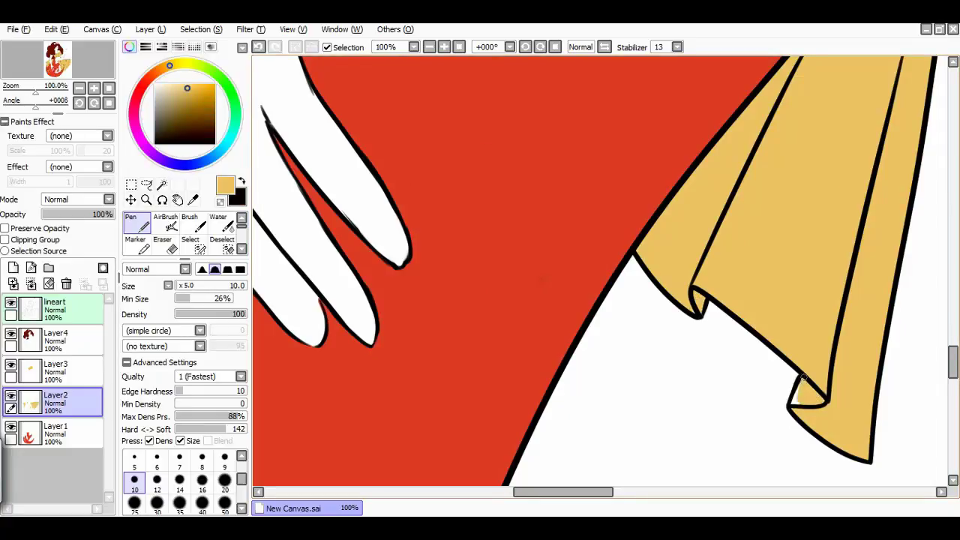
# Step: Touch up the Leo symbol and the small hip fin in golden yellow with the Pen at size 10
pyautogui.moveTo(564, 492); pyautogui.dragTo(452, 492)
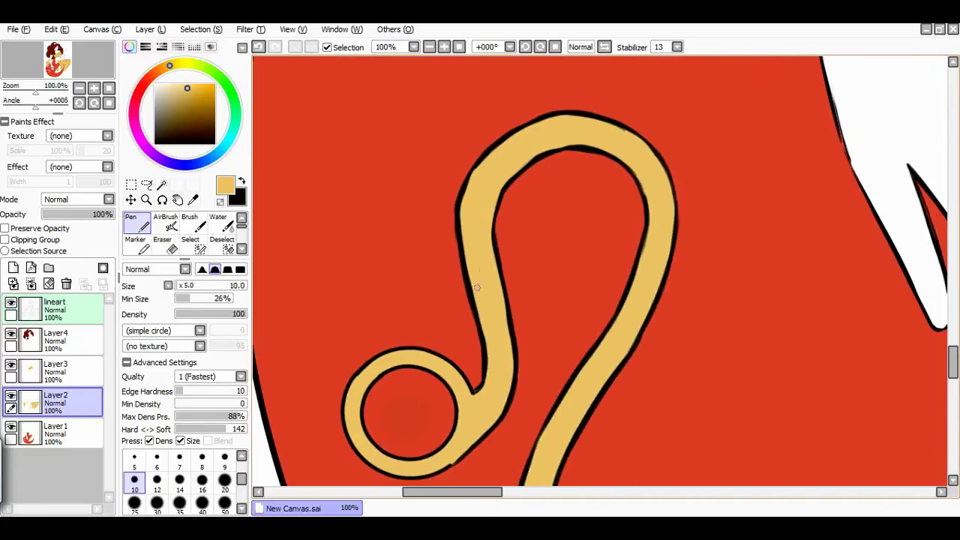
pyautogui.scroll(-3, 390, 365)
pyautogui.scroll(10, 436, 257)
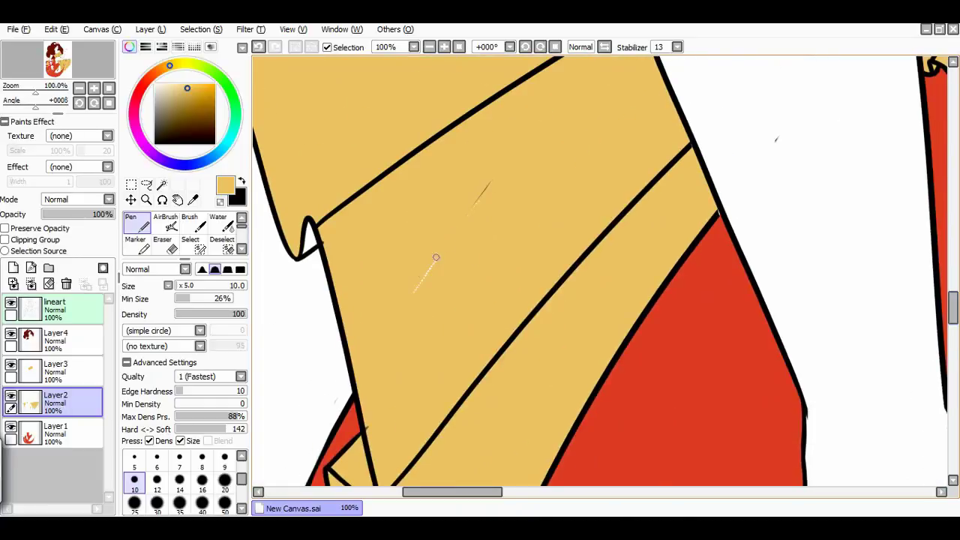
pyautogui.scroll(-7, 884, 266)
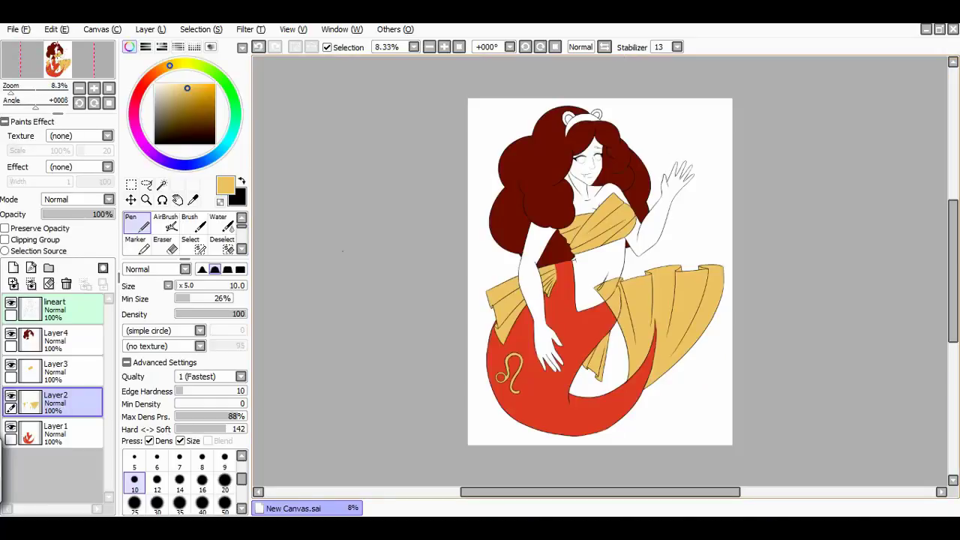
# Step: Bucket-fill the eared headband golden yellow on the chest top's layer and its inner ears red on a new layer
pyautogui.press('g')
pyautogui.click(55, 371)
pyautogui.click(582, 122)
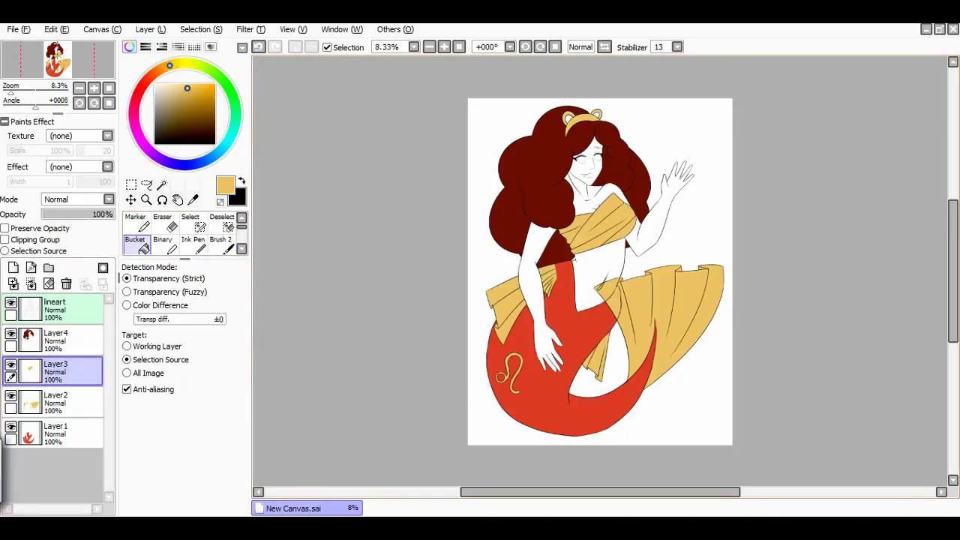
pyautogui.click(12, 268)
pyautogui.click(144, 83)
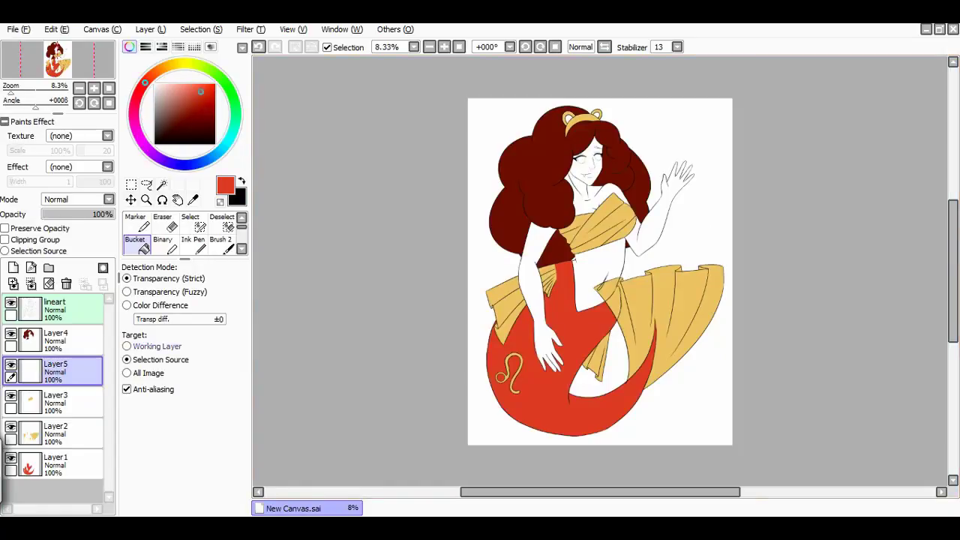
# Step: Add one empty layer beneath the hair layer and another directly above it
pyautogui.click(13, 268)
pyautogui.click(55, 338)
pyautogui.click(12, 268)
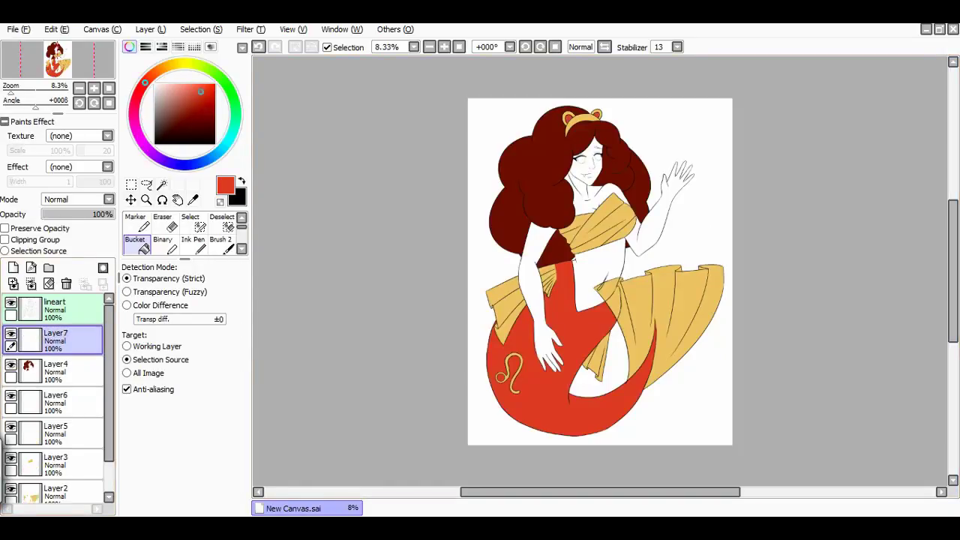
# Step: Try an orange-brown skin tone on the face, neck, arms and waist, and undo the fills
pyautogui.click(159, 69)
pyautogui.click(586, 159)
pyautogui.click(589, 186)
pyautogui.click(537, 300)
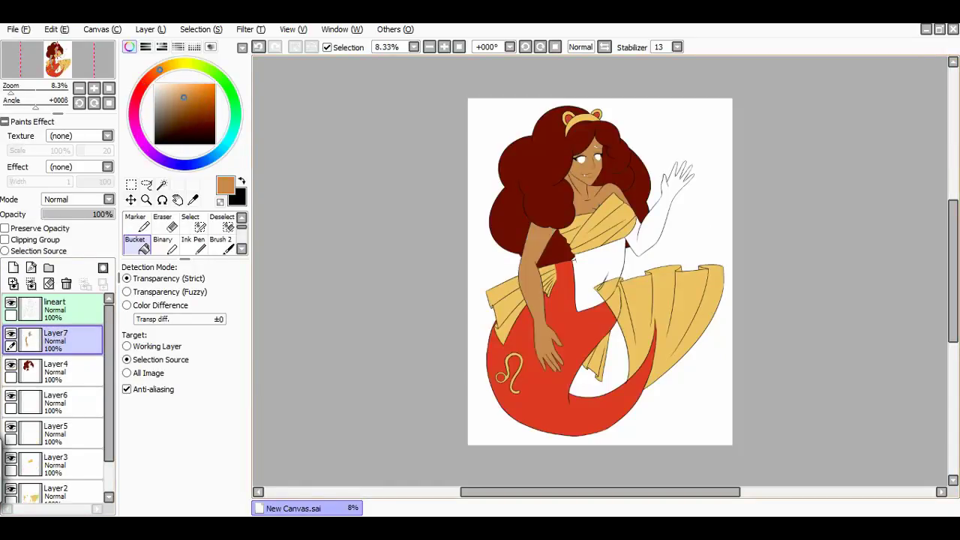
pyautogui.click(660, 210)
pyautogui.click(600, 266)
pyautogui.hotkey('ctrl', 'z')
pyautogui.hotkey('ctrl', 'z')
pyautogui.hotkey('ctrl', 'z')
pyautogui.hotkey('ctrl', 'z')
pyautogui.hotkey('ctrl', 'z')
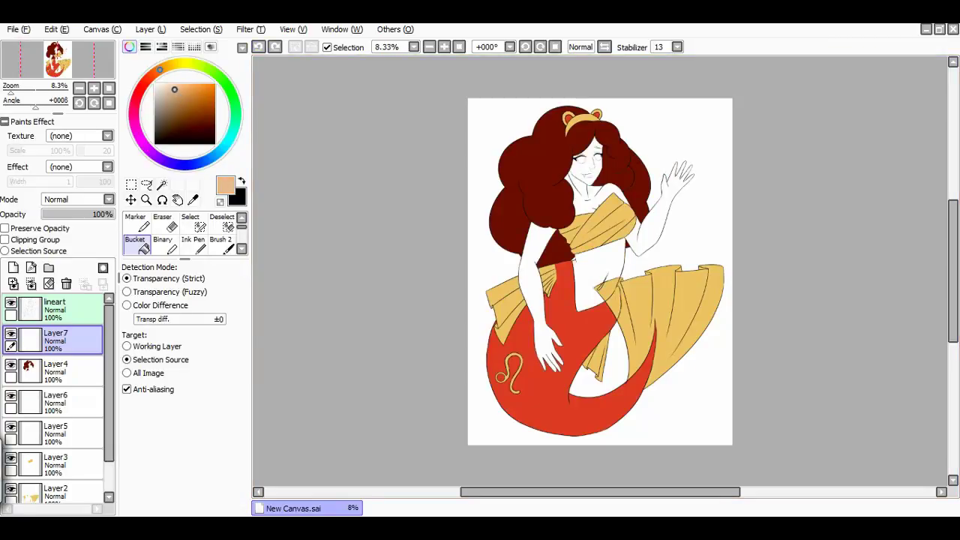
# Step: Restore the skin fills and try a light peach tone on the face, neck, lowered arm and waist
pyautogui.hotkey('ctrl', 'y')
pyautogui.hotkey('ctrl', 'y')
pyautogui.hotkey('ctrl', 'y')
pyautogui.hotkey('ctrl', 'y')
pyautogui.click(166, 84)
pyautogui.click(587, 159)
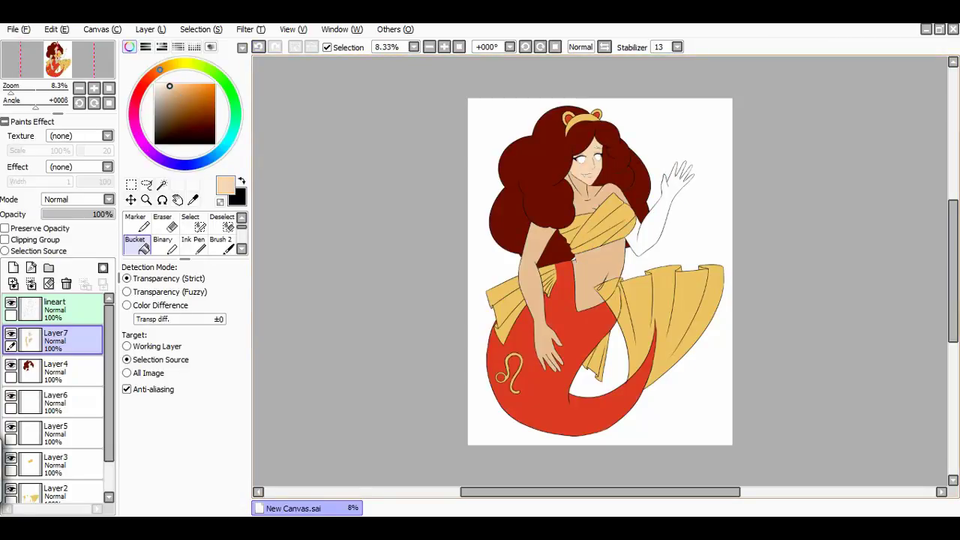
pyautogui.click(589, 186)
pyautogui.click(537, 300)
pyautogui.click(600, 267)
# Step: Fill the lowered arm, neck, face and waist with a slightly deeper peach skin tone
pyautogui.click(171, 88)
pyautogui.click(537, 300)
pyautogui.click(588, 186)
pyautogui.click(587, 159)
pyautogui.click(600, 266)
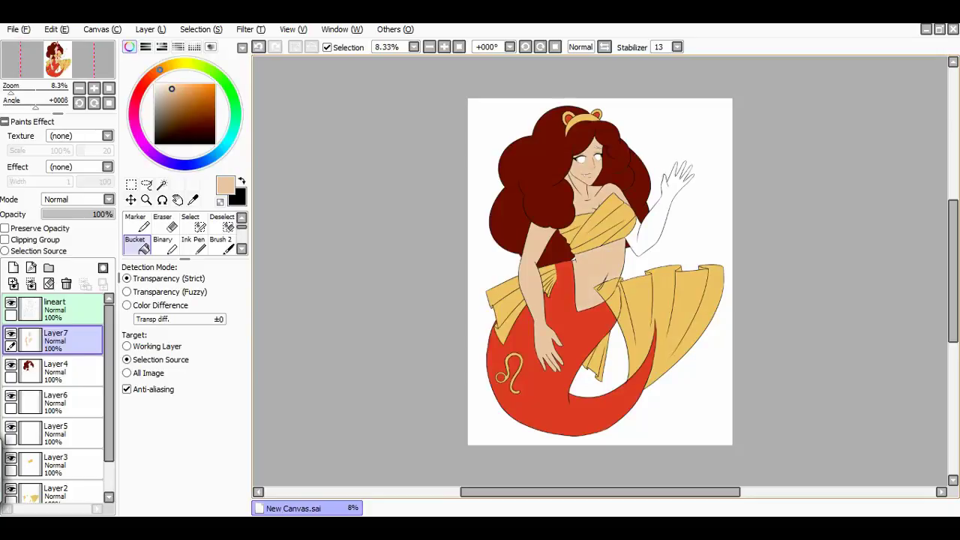
# Step: Move the gold fin layer above the skin layer, directly below the line art, and keep the skin layer active
pyautogui.press('n')
pyautogui.scroll(6, 605, 269)
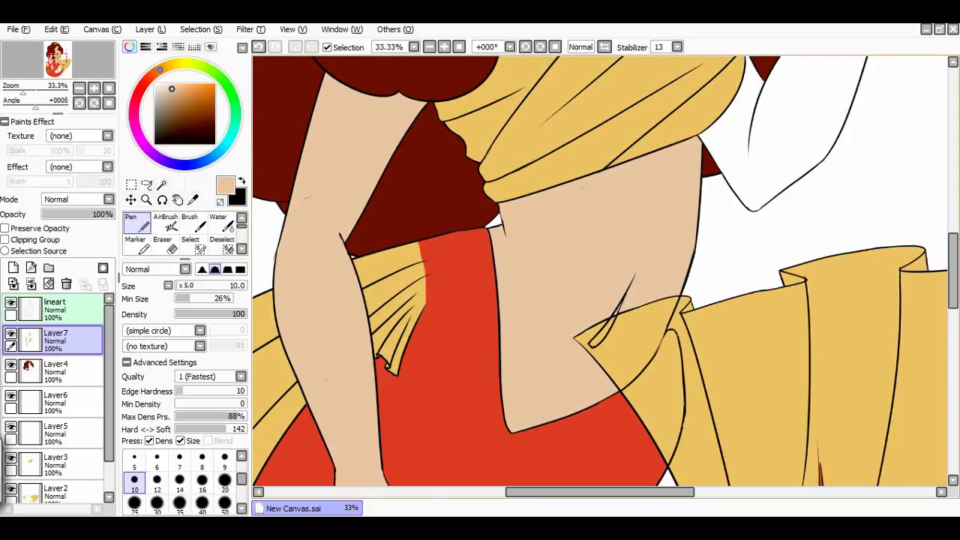
pyautogui.moveTo(56, 491); pyautogui.dragTo(56, 337)
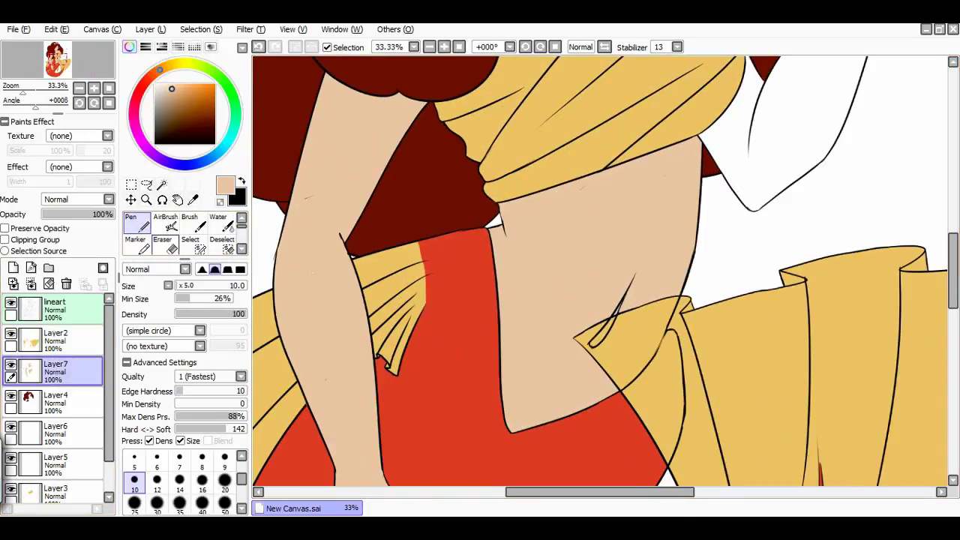
pyautogui.press('g')
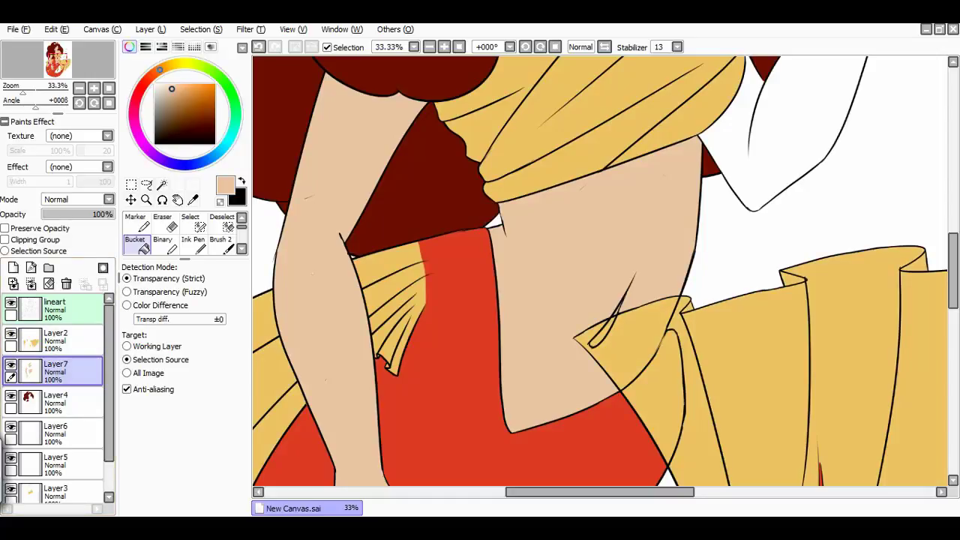
# Step: Paint skin colour over the gap at the hair tip with a size 20 Pen and fill the raised arm with peach
pyautogui.press('n')
pyautogui.scroll(5, 600, 270)
pyautogui.scroll(3, 600, 270)
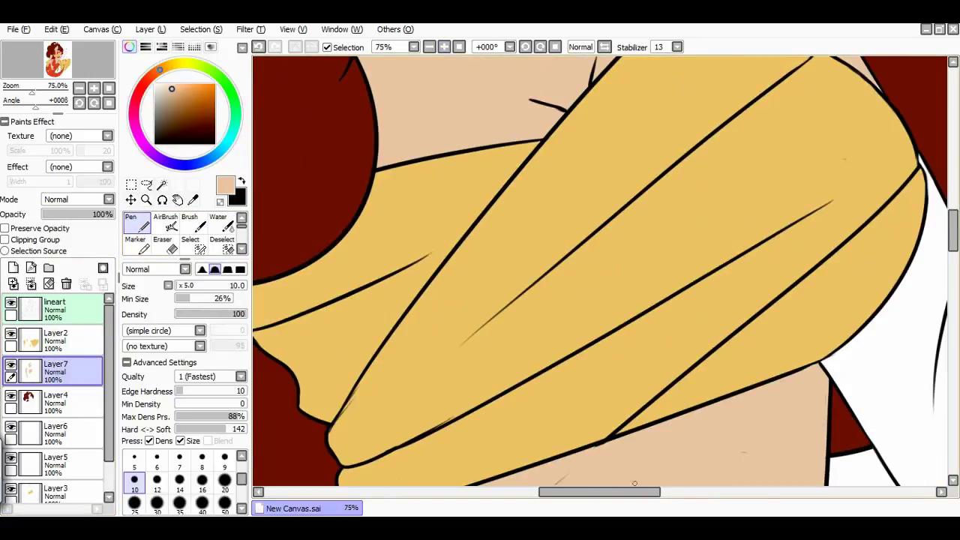
pyautogui.hscroll(2, 600, 270)
pyautogui.press(']')
pyautogui.press(']')
pyautogui.press(']')
pyautogui.press(']')
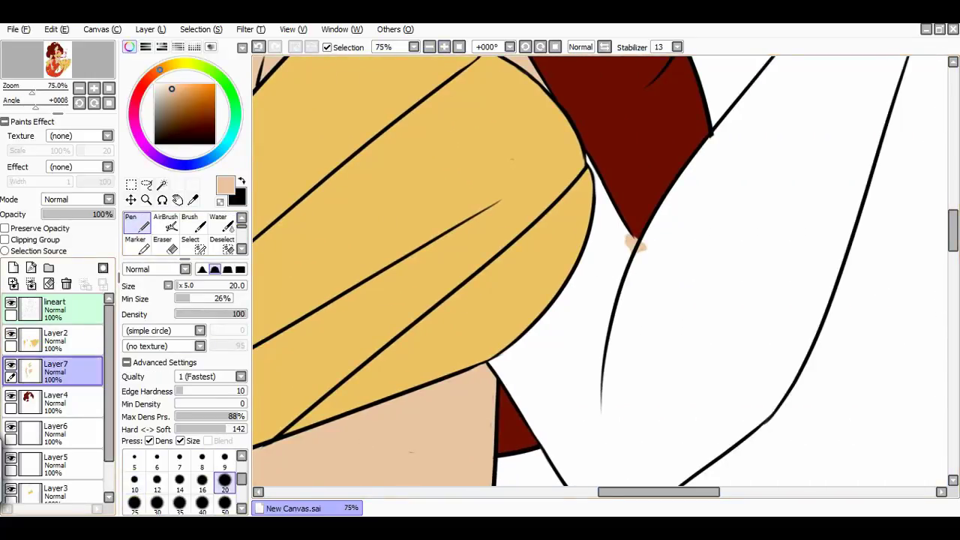
pyautogui.press('g')
pyautogui.click(633, 244)
# Step: Touch up the unfilled slivers beside the gold top and along the raised arm, hand and fingers with skin colour
pyautogui.press('n')
pyautogui.scroll(2, 681, 226)
pyautogui.scroll(3, 588, 293)
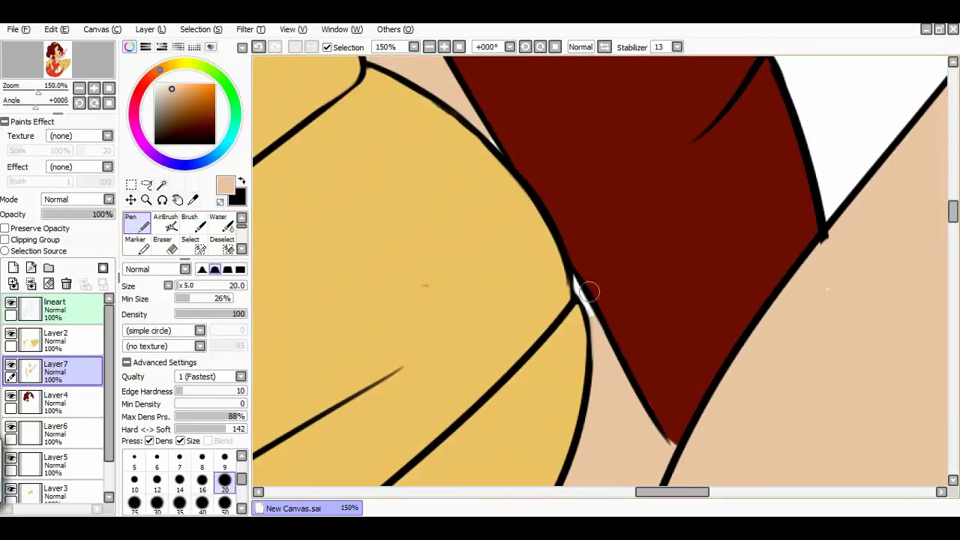
pyautogui.scroll(2, 455, 208)
pyautogui.hscroll(5, 465, 274)
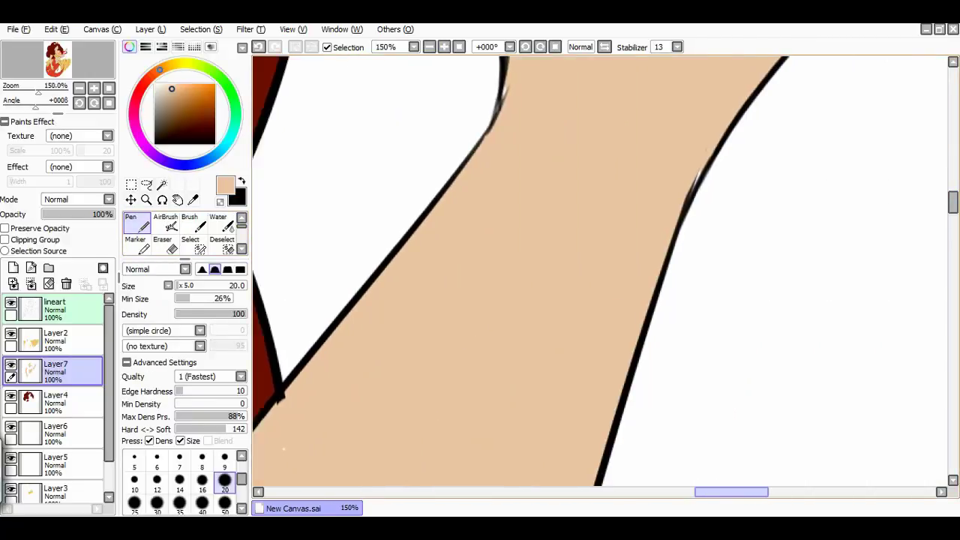
pyautogui.scroll(3, 795, 187)
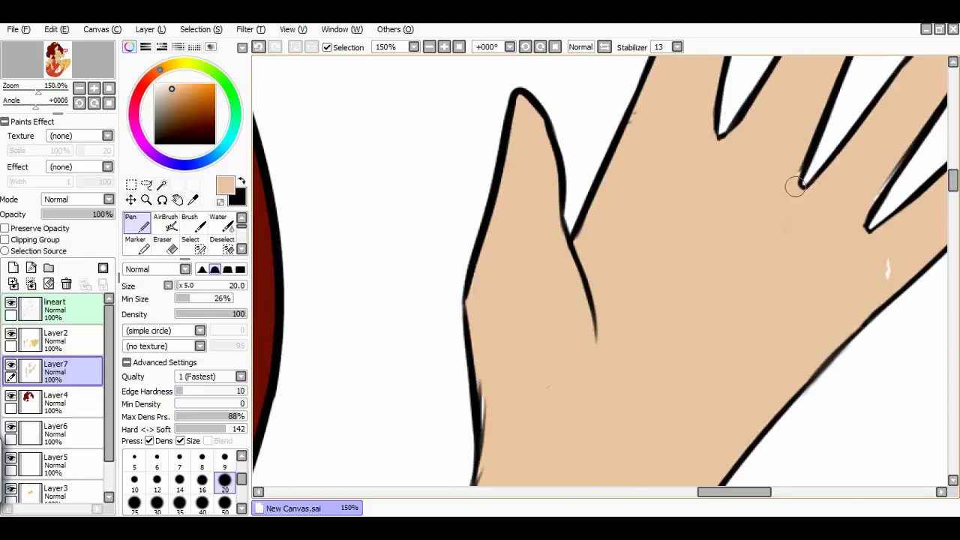
pyautogui.scroll(-3, 548, 457)
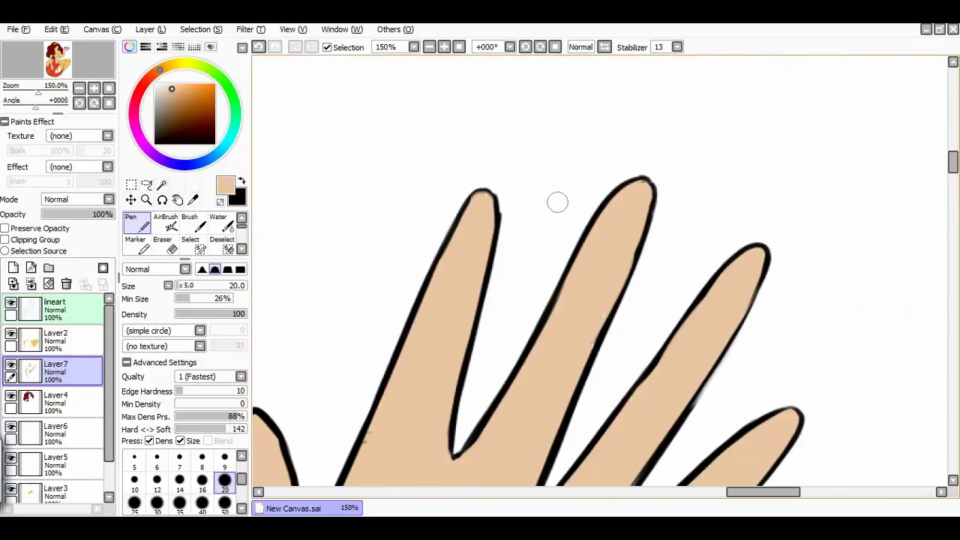
# Step: Colour the eyebrow with the dark red hair colour on the hair layer
pyautogui.hscroll(-4, 437, 86)
pyautogui.click(56, 403)
pyautogui.click(135, 244)
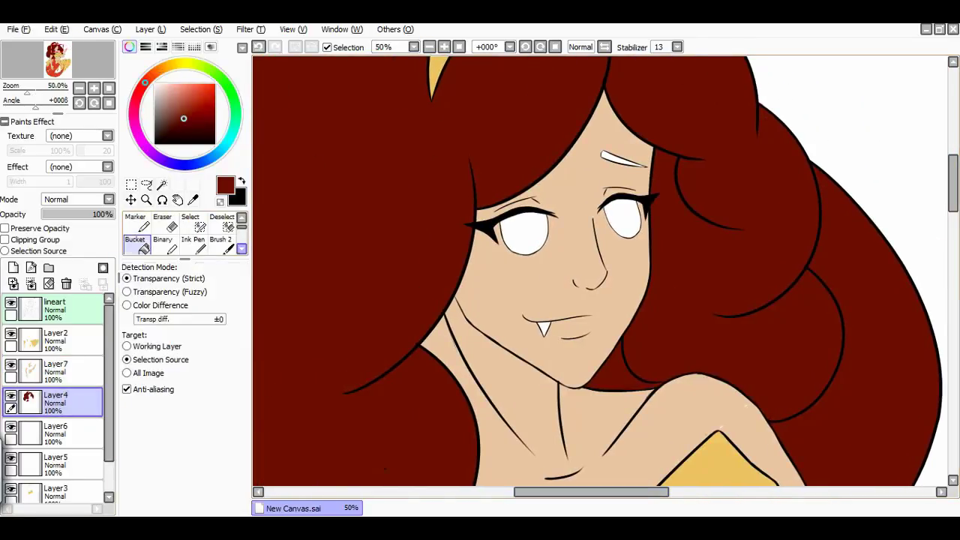
pyautogui.press('n')
pyautogui.scroll(3, 647, 250)
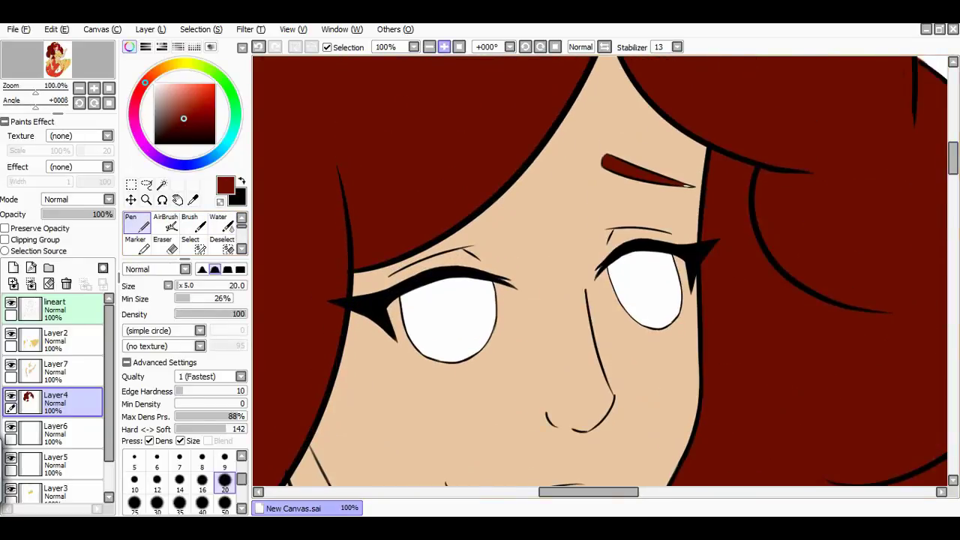
# Step: Touch up the skin gaps around the eyes, neck, lowered arm and hand on the skin layer with a size 9 Pen
pyautogui.keyDown('alt'); pyautogui.click(568, 173); pyautogui.keyUp('alt')
pyautogui.click(56, 368)
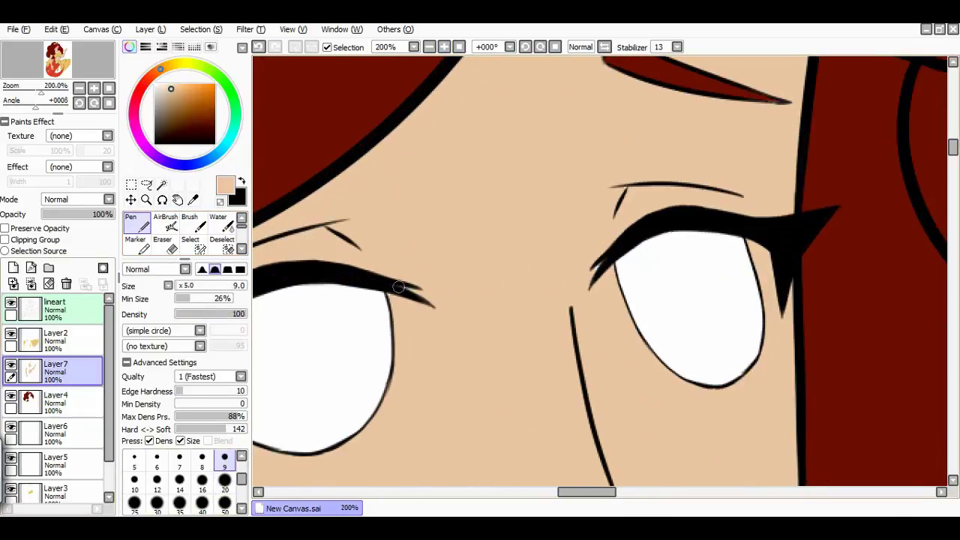
pyautogui.moveTo(390, 322); pyautogui.dragTo(538, 202)
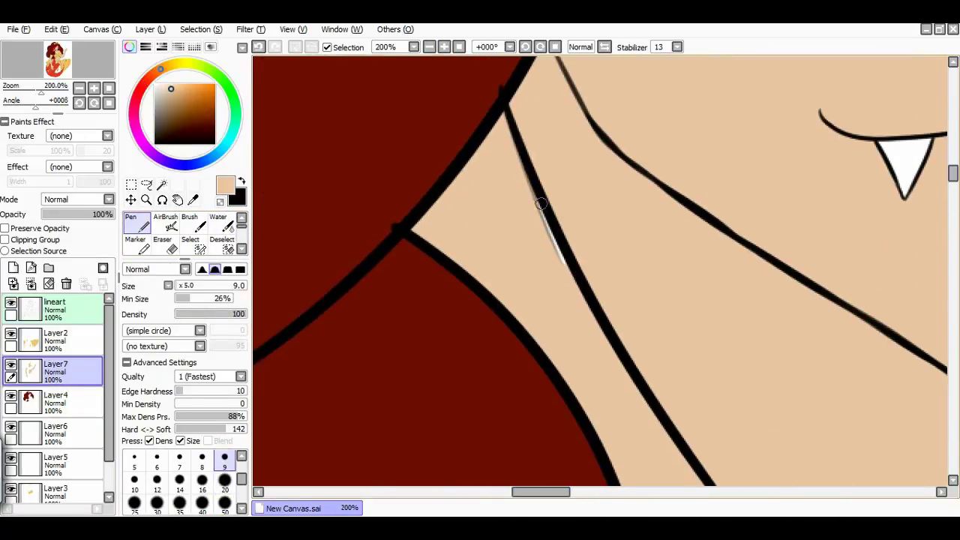
pyautogui.moveTo(945, 189); pyautogui.dragTo(574, 187)
pyautogui.moveTo(596, 406)
pyautogui.mouseDown()
pyautogui.moveTo(578, 463)
pyautogui.moveTo(443, 65)
pyautogui.mouseUp()
pyautogui.scroll(-3, 660, 272)
pyautogui.scroll(-4, 383, 325)
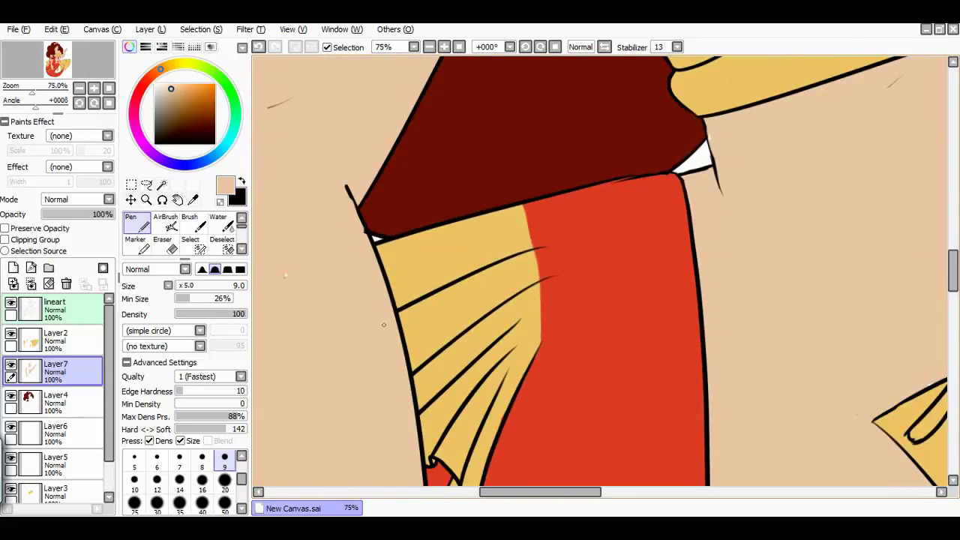
pyautogui.scroll(-10, 517, 240)
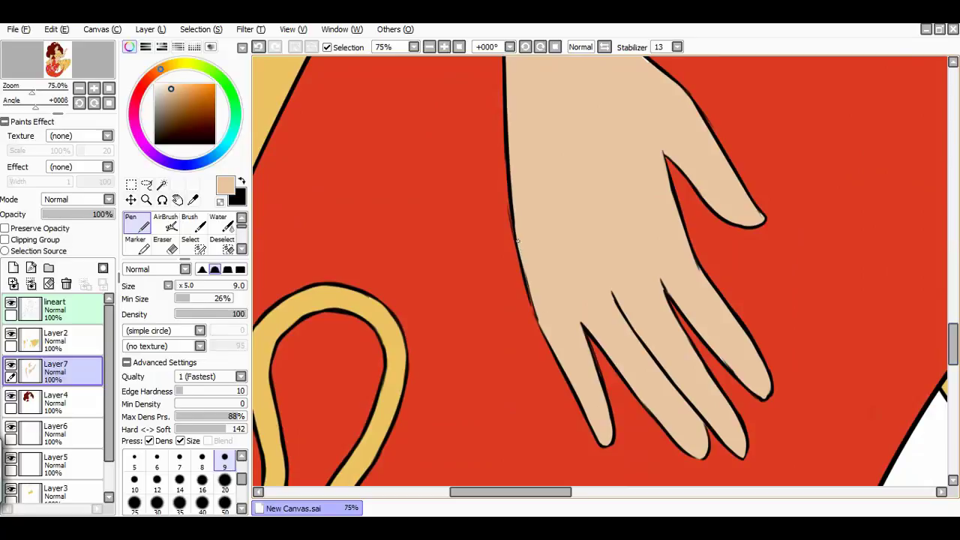
pyautogui.scroll(-8, 600, 272)
# Step: Add a new layer above the fins and fill both eyes with the red sampled from the tail
pyautogui.keyDown('alt'); pyautogui.click(525, 390); pyautogui.keyUp('alt')
pyautogui.click(12, 268)
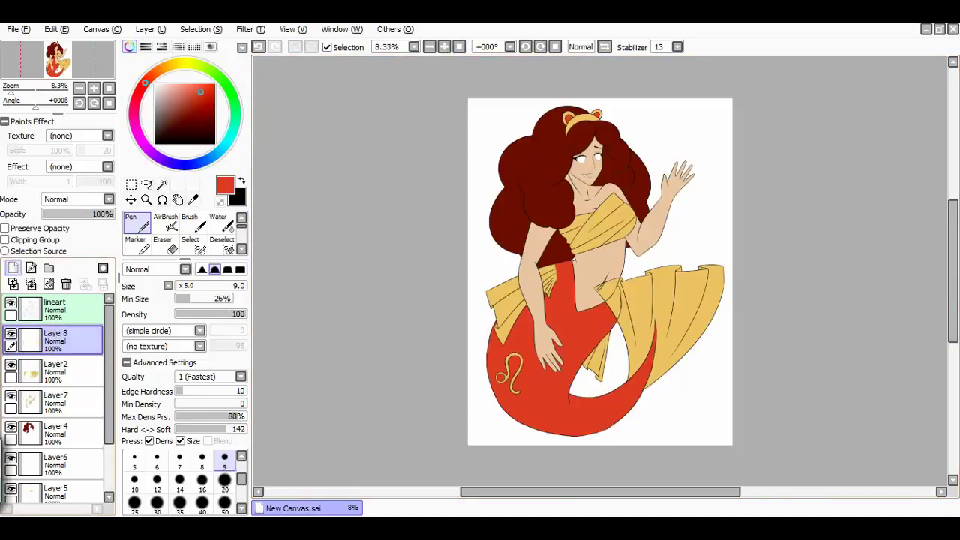
pyautogui.scroll(-1, 183, 232)
pyautogui.click(135, 244)
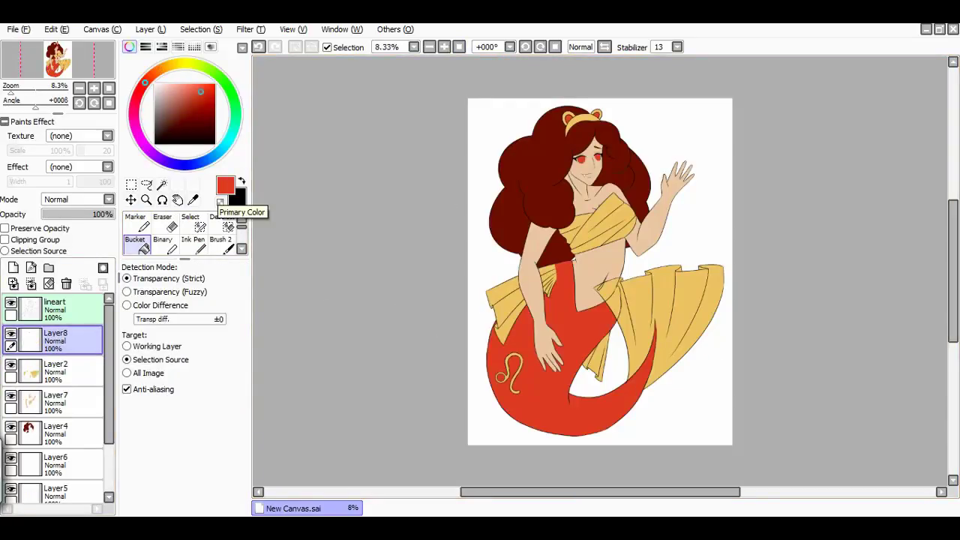
# Step: Add another layer above the eye colour layer and fill the small fang with white
pyautogui.click(13, 268)
pyautogui.scroll(1, 183, 232)
pyautogui.click(135, 221)
pyautogui.scroll(3, 600, 135)
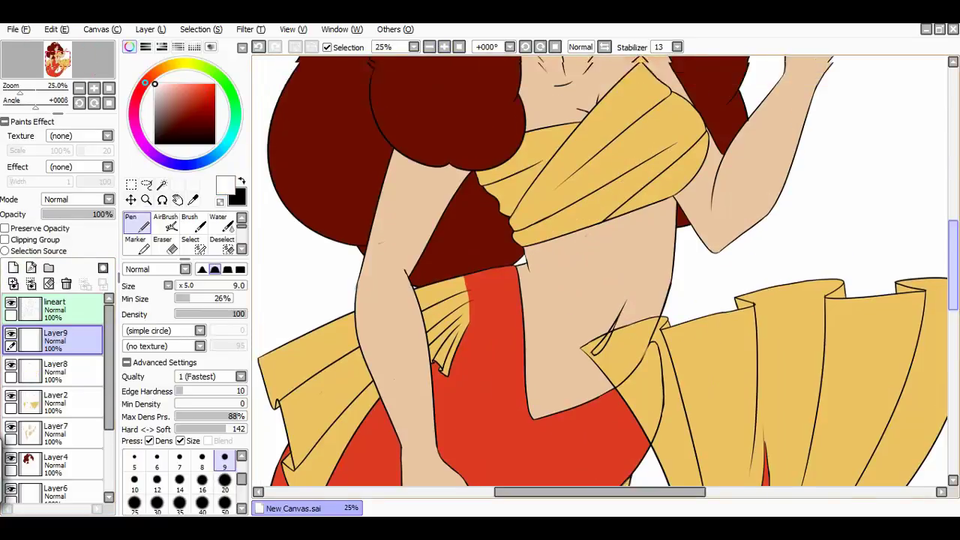
pyautogui.scroll(-1, 184, 233)
pyautogui.click(135, 244)
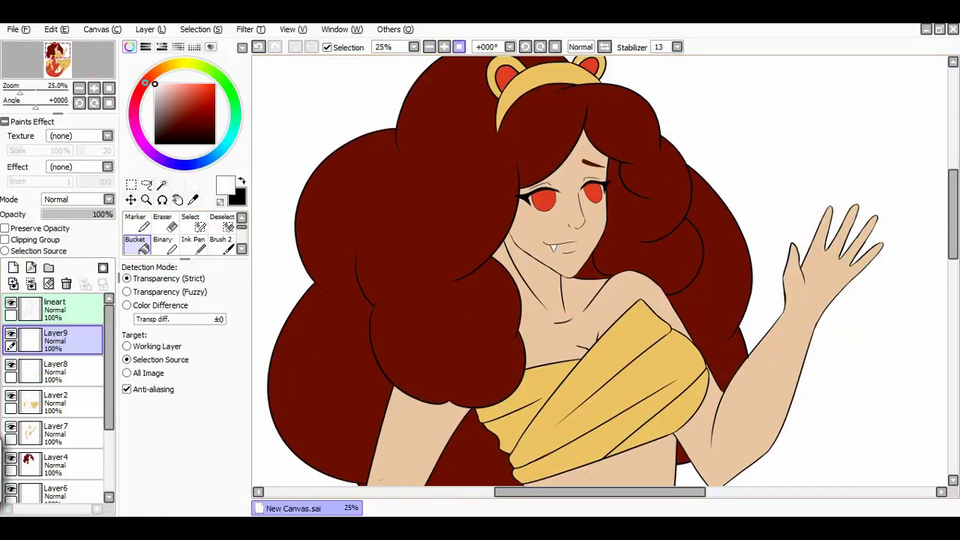
pyautogui.scroll(-3, 600, 270)
pyautogui.scroll(1, 183, 233)
pyautogui.click(135, 221)
# Step: Lower the gold fin layer's opacity to 75%
pyautogui.scroll(-2, 57, 397)
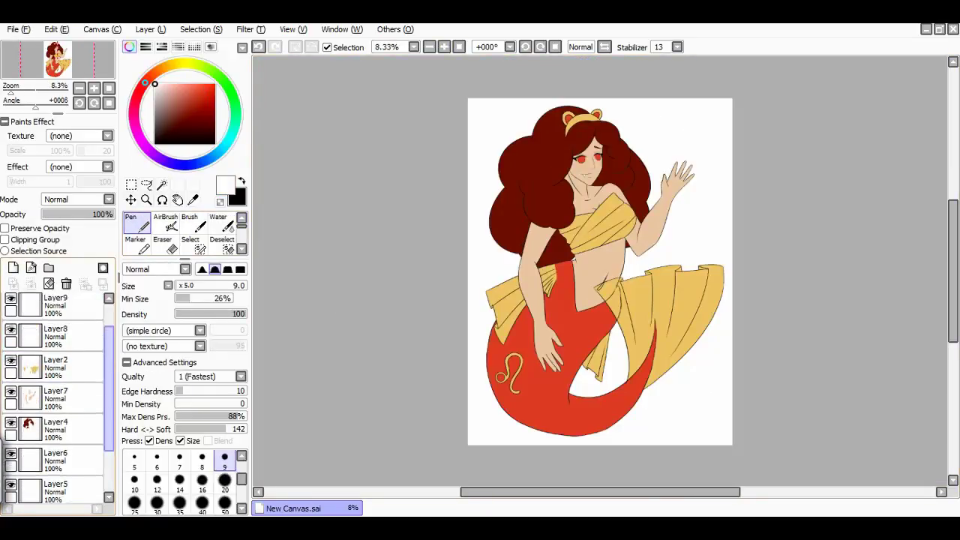
pyautogui.scroll(-2, 56, 397)
pyautogui.click(56, 300)
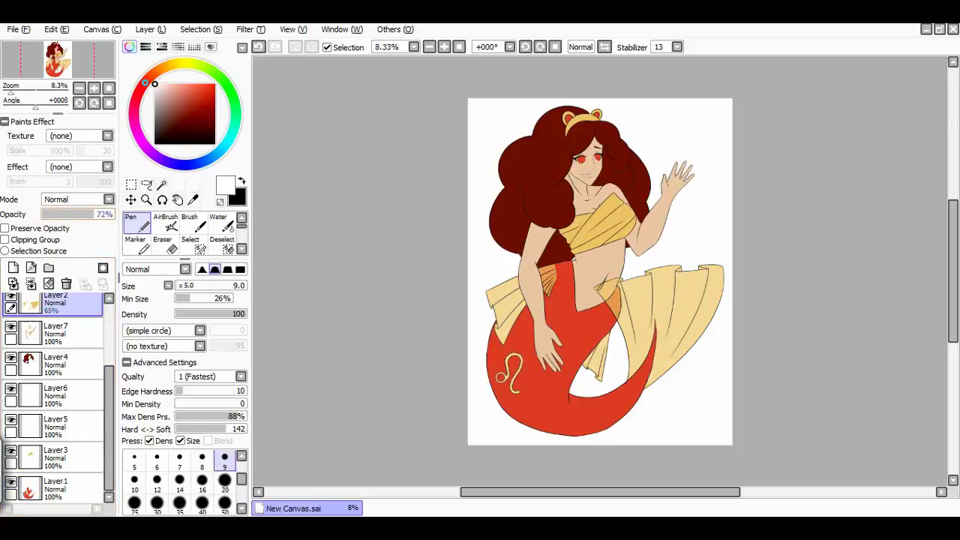
# Step: Try to erase the red tail colour beneath the small hip fin with a size 50 Eraser
pyautogui.click(56, 488)
pyautogui.click(163, 244)
pyautogui.scroll(5, 344, 250)
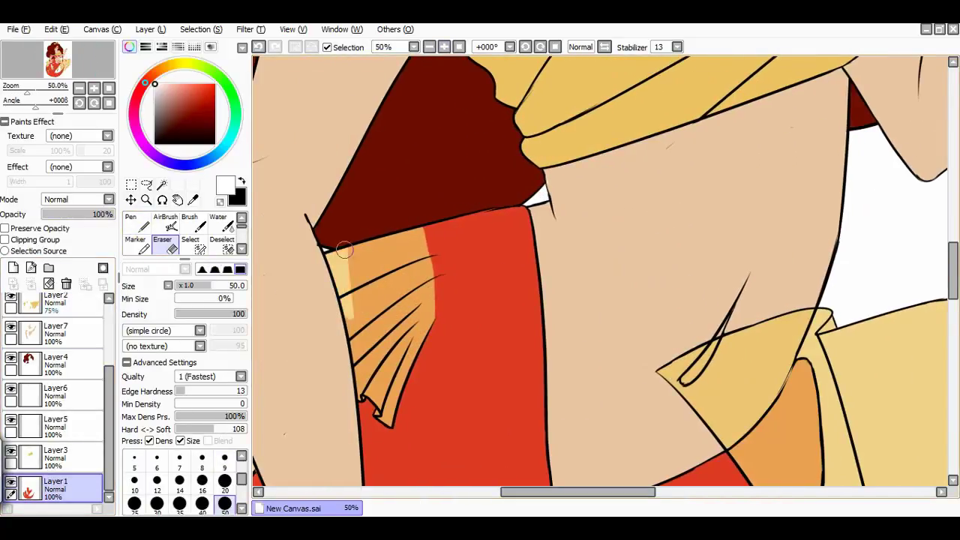
pyautogui.scroll(-3, 391, 417)
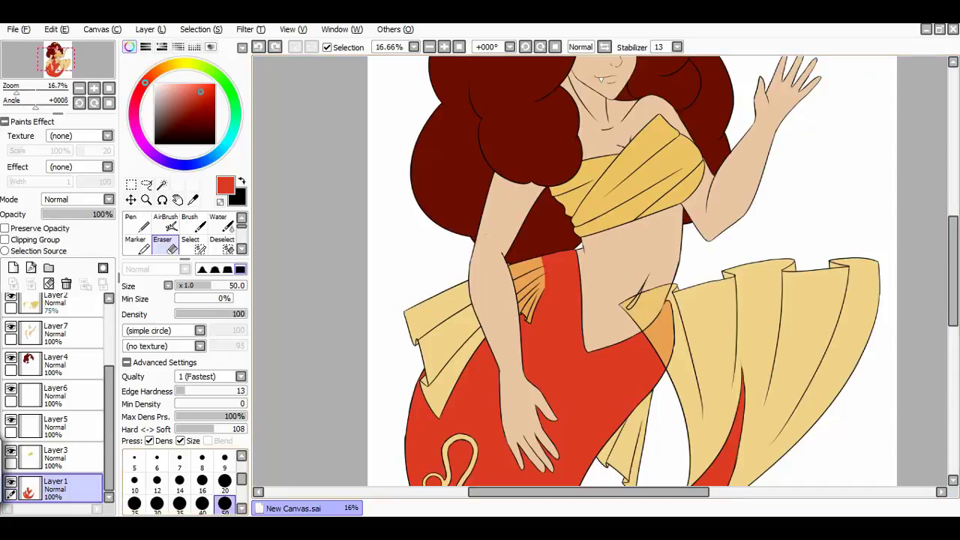
# Step: Paint the tail's red beneath the lower folds of the translucent side fin on the tail layer, using a size 50 Pen
pyautogui.press('n')
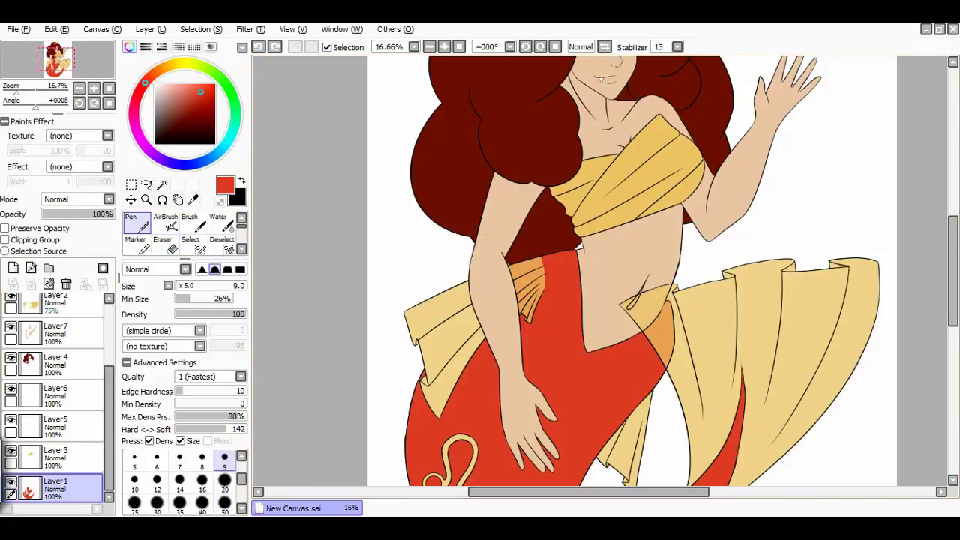
pyautogui.moveTo(465, 362); pyautogui.dragTo(432, 416)
pyautogui.moveTo(480, 332); pyautogui.dragTo(426, 384)
pyautogui.scroll(1, 450, 338)
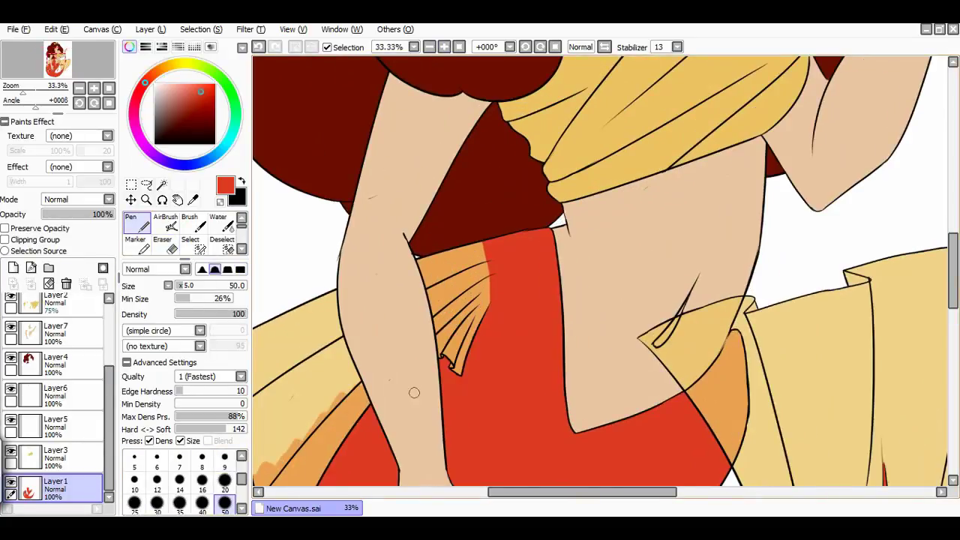
pyautogui.scroll(-2, 450, 338)
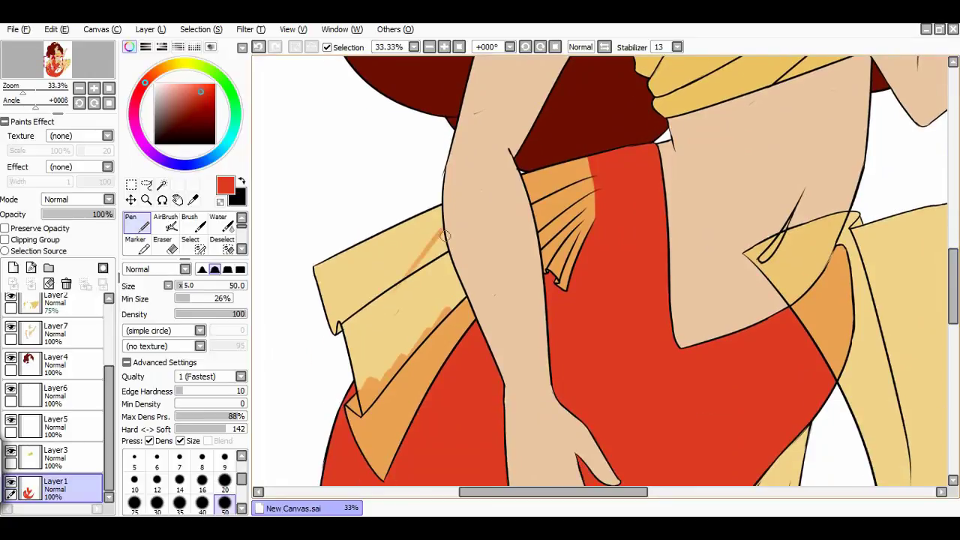
pyautogui.hotkey('ctrl', 'z')
pyautogui.moveTo(407, 300)
pyautogui.mouseDown()
pyautogui.moveTo(448, 228)
pyautogui.moveTo(398, 333)
pyautogui.moveTo(458, 298)
pyautogui.moveTo(444, 274)
pyautogui.moveTo(454, 284)
pyautogui.moveTo(382, 357)
pyautogui.mouseUp()
pyautogui.scroll(-4, 460, 68)
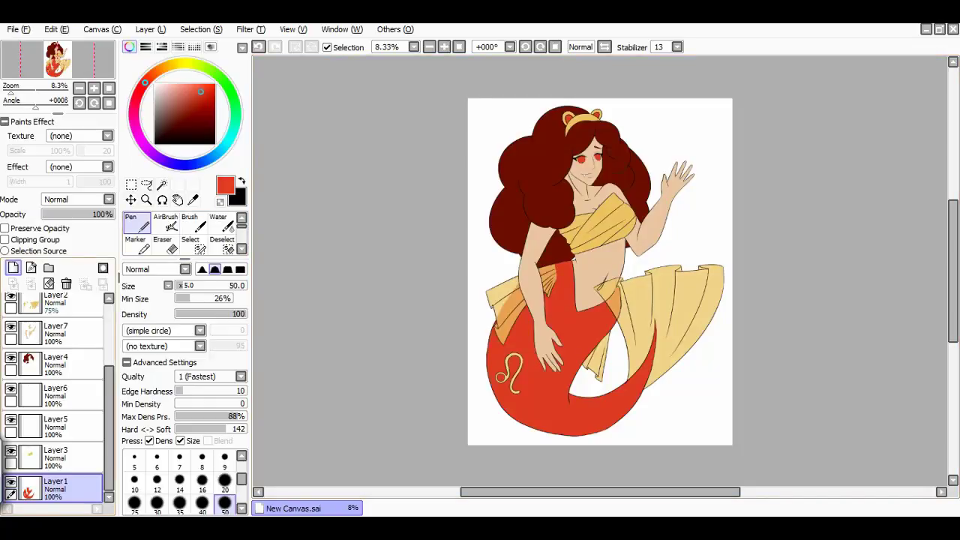
# Step: Add a new layer above the tail colour, clip it to the tail layer and switch to the AirBrush
pyautogui.click(12, 268)
pyautogui.click(5, 240)
pyautogui.press('v')
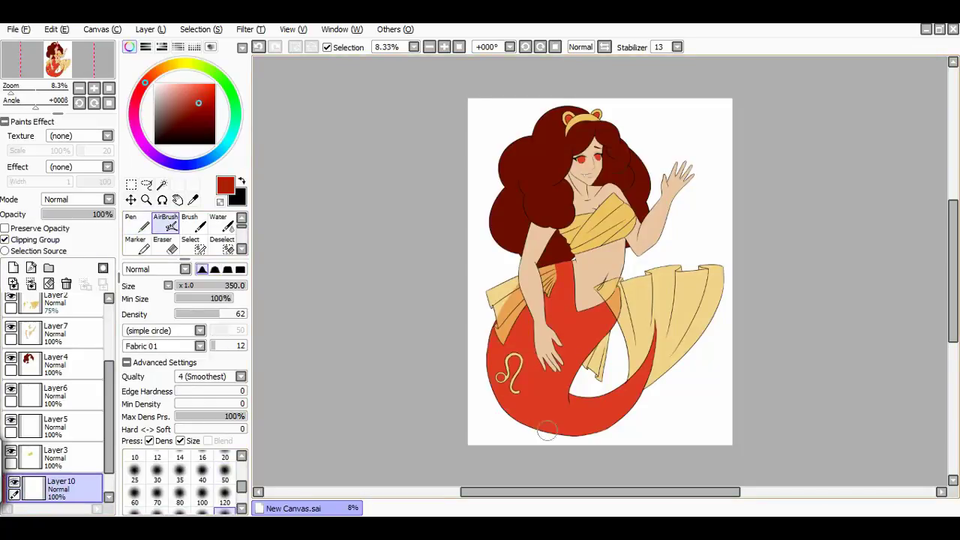
# Step: Try darker red shading along the tail's inner curve with a size 350 AirBrush, and undo it
pyautogui.moveTo(569, 380)
pyautogui.mouseDown()
pyautogui.moveTo(590, 402)
pyautogui.moveTo(564, 387)
pyautogui.mouseUp()
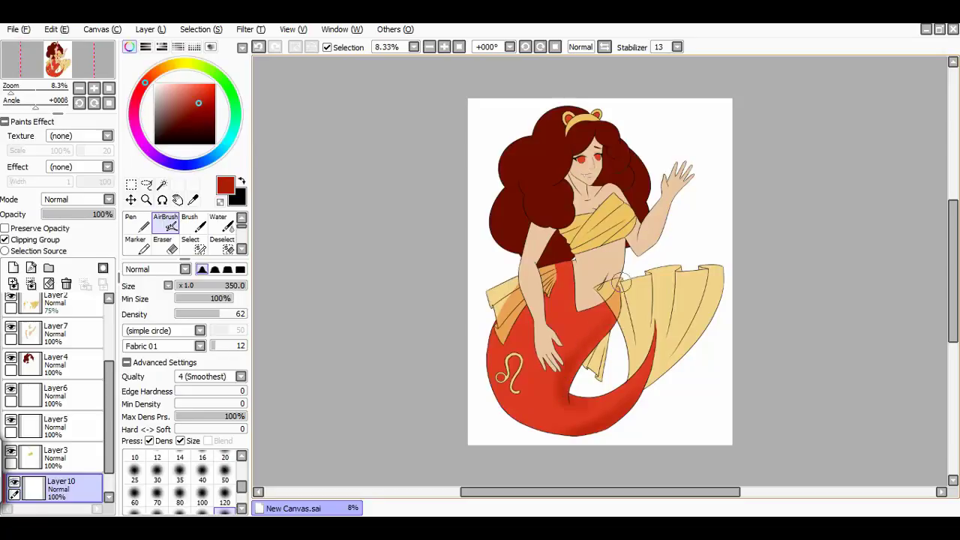
pyautogui.hotkey('ctrl', 'z')
pyautogui.hotkey('ctrl', 'z')
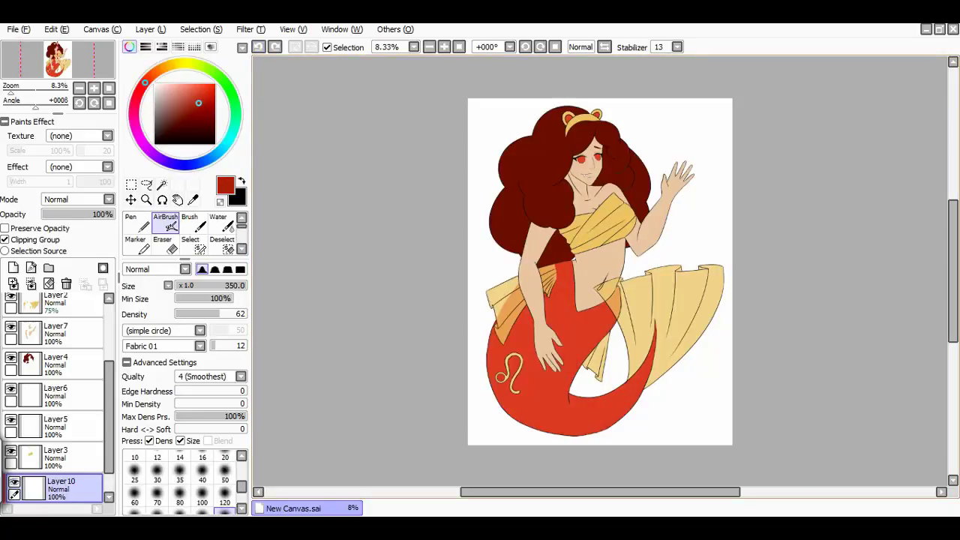
# Step: Sample the gold of the chest wrap and airbrush it softly over the tail's upper edge at the hip, on the clipped tail layer
pyautogui.keyDown('alt'); pyautogui.click(606, 220); pyautogui.keyUp('alt')
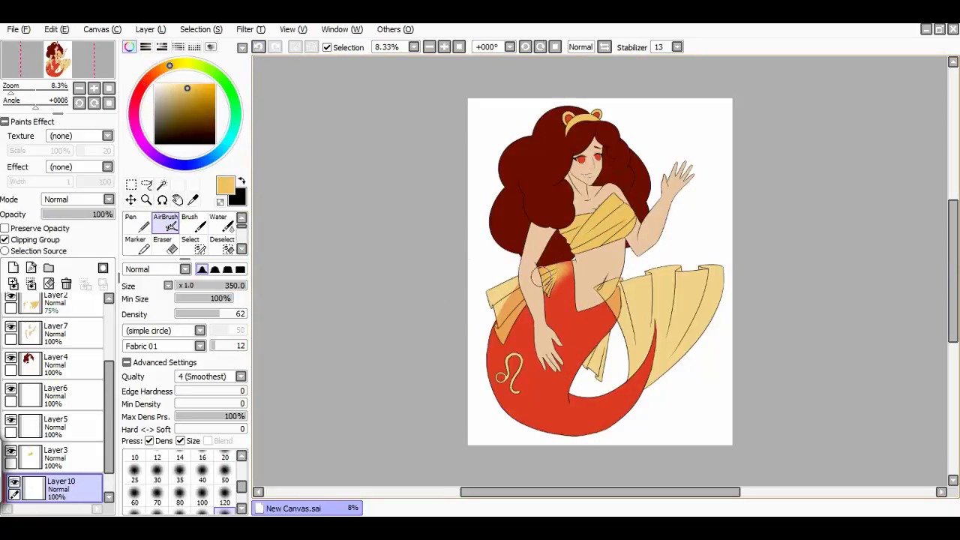
pyautogui.scroll(4, 562, 273)
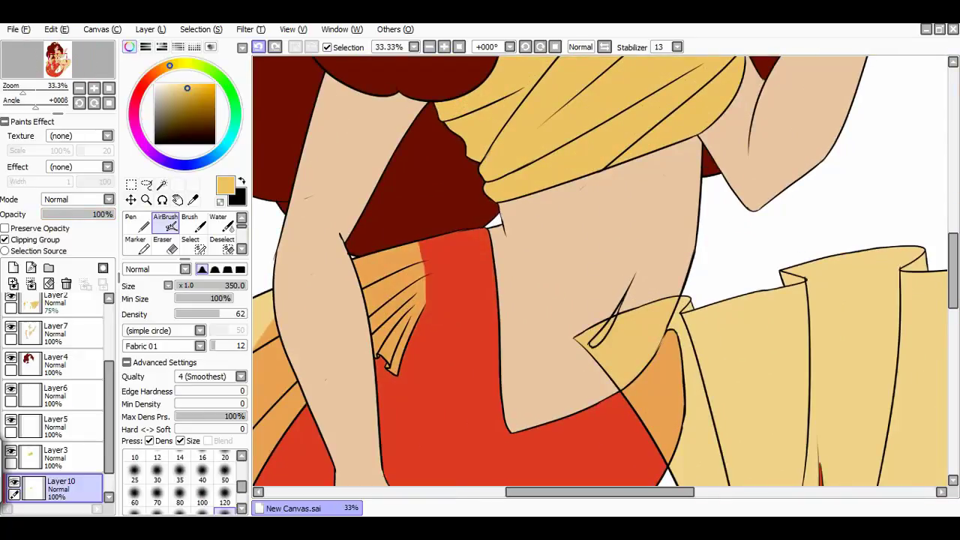
pyautogui.moveTo(478, 246)
pyautogui.mouseDown()
pyautogui.moveTo(461, 250)
pyautogui.moveTo(420, 230)
pyautogui.moveTo(420, 292)
pyautogui.moveTo(457, 262)
pyautogui.moveTo(440, 186)
pyautogui.mouseUp()
pyautogui.click(224, 492)
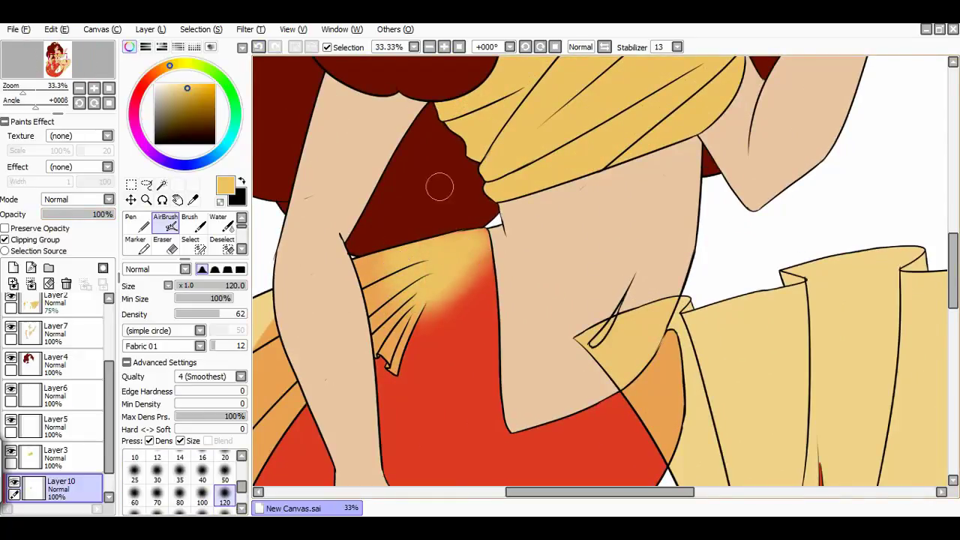
pyautogui.scroll(-4, 478, 364)
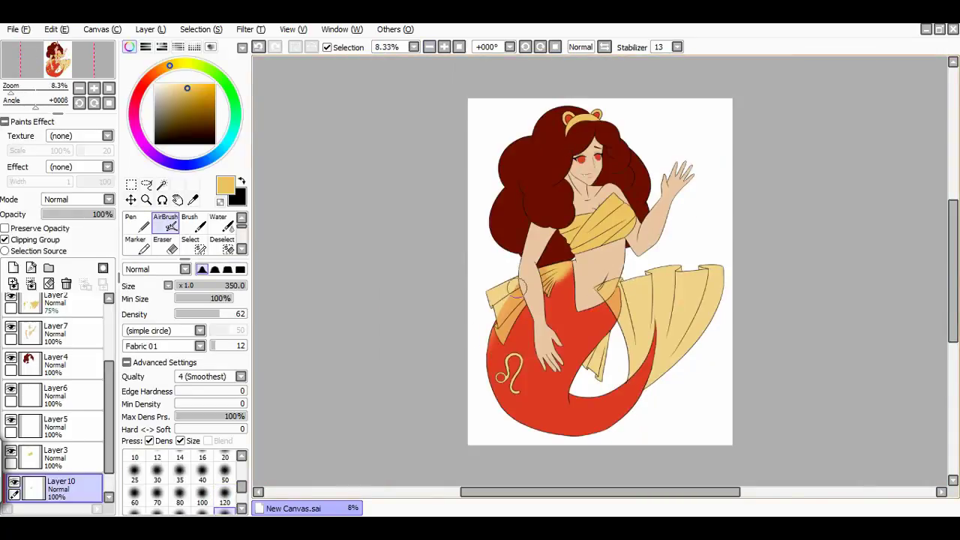
# Step: Airbrush gold along the tail's outer edge, lower curve and inner edge with a size 350 AirBrush
pyautogui.moveTo(506, 409); pyautogui.dragTo(496, 312)
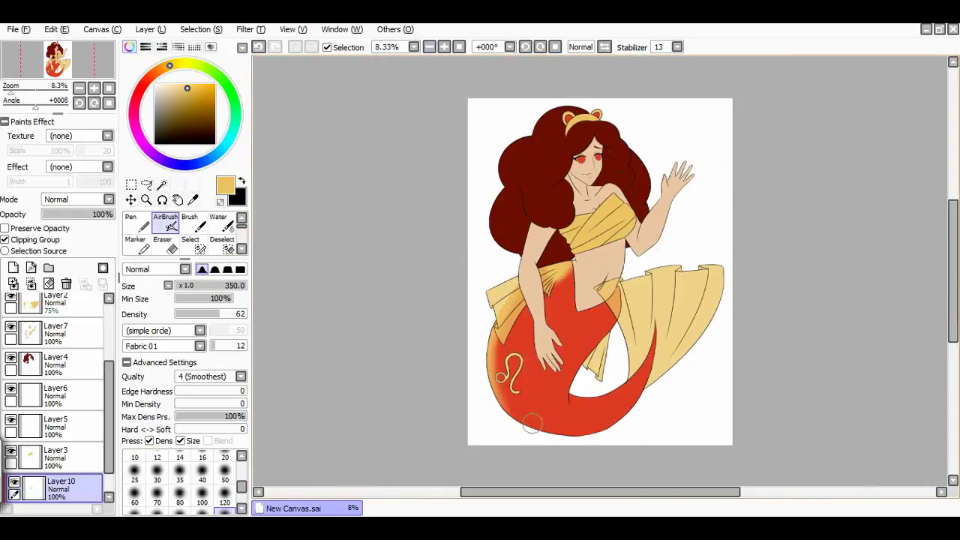
pyautogui.moveTo(531, 424)
pyautogui.mouseDown()
pyautogui.moveTo(566, 437)
pyautogui.moveTo(629, 400)
pyautogui.moveTo(627, 410)
pyautogui.mouseUp()
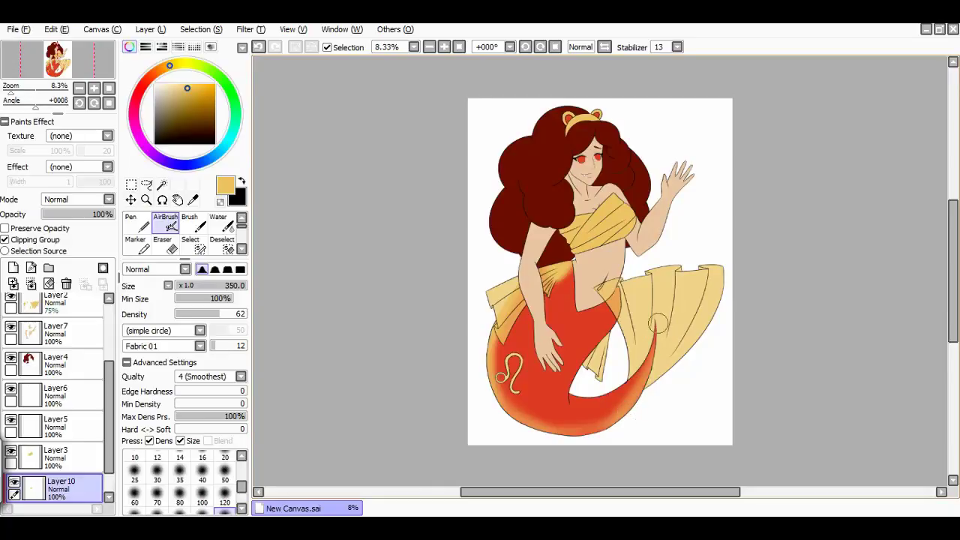
pyautogui.click(444, 46)
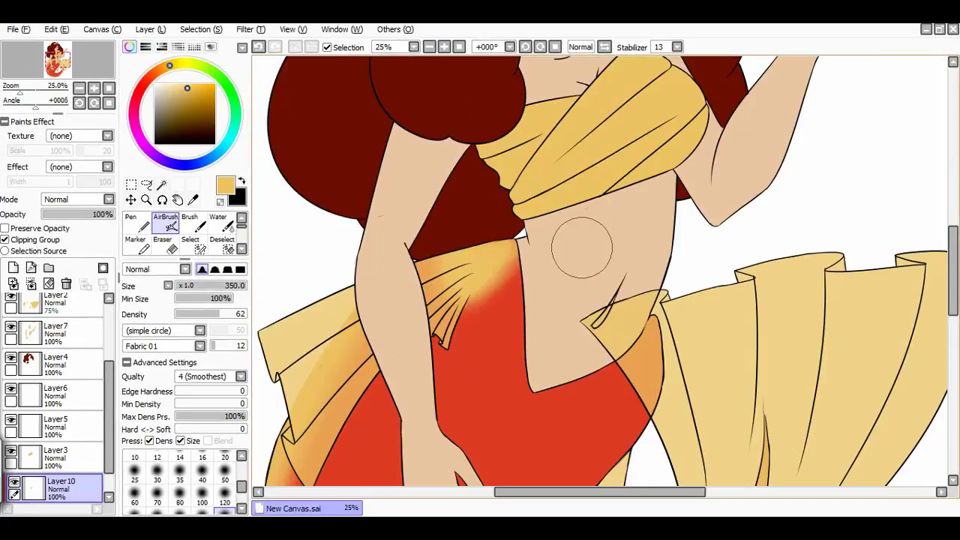
pyautogui.scroll(-4, 488, 225)
pyautogui.moveTo(760, 219)
pyautogui.mouseDown()
pyautogui.moveTo(695, 391)
pyautogui.moveTo(561, 461)
pyautogui.moveTo(379, 443)
pyautogui.moveTo(484, 471)
pyautogui.moveTo(359, 422)
pyautogui.moveTo(342, 432)
pyautogui.moveTo(273, 191)
pyautogui.mouseUp()
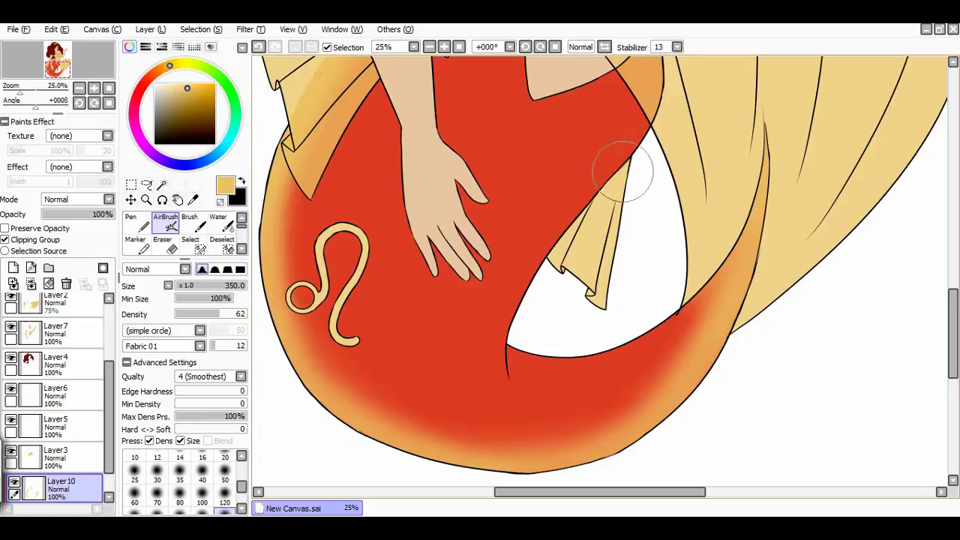
pyautogui.moveTo(632, 161)
pyautogui.mouseDown()
pyautogui.moveTo(567, 217)
pyautogui.moveTo(623, 195)
pyautogui.mouseUp()
pyautogui.press('-')
pyautogui.moveTo(953, 315)
pyautogui.mouseDown()
pyautogui.moveTo(953, 262)
pyautogui.moveTo(953, 327)
pyautogui.mouseUp()
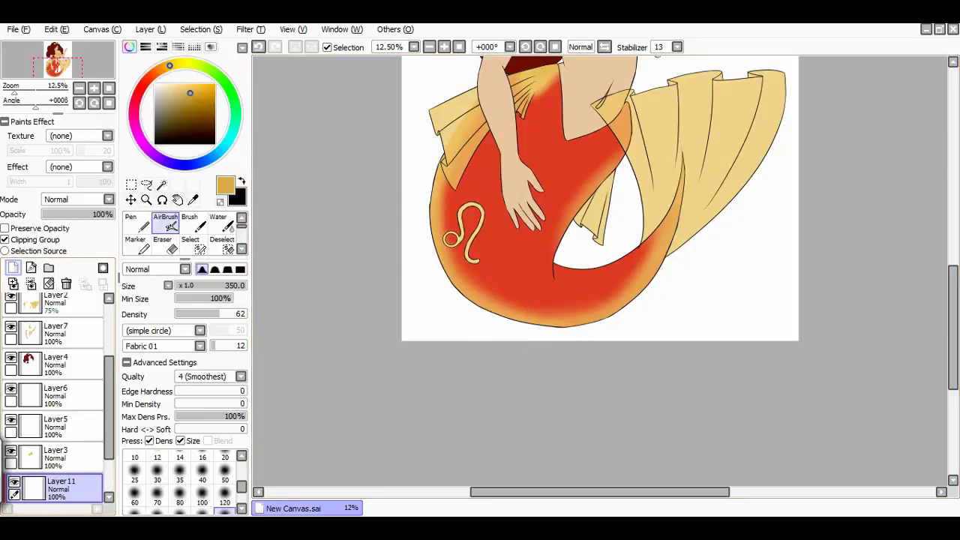
# Step: Add a Luminosity layer clipped to the tail and airbrush lighter yellow highlights along the tail's outer edge
pyautogui.click(13, 268)
pyautogui.click(75, 199)
pyautogui.click(67, 245)
pyautogui.click(186, 84)
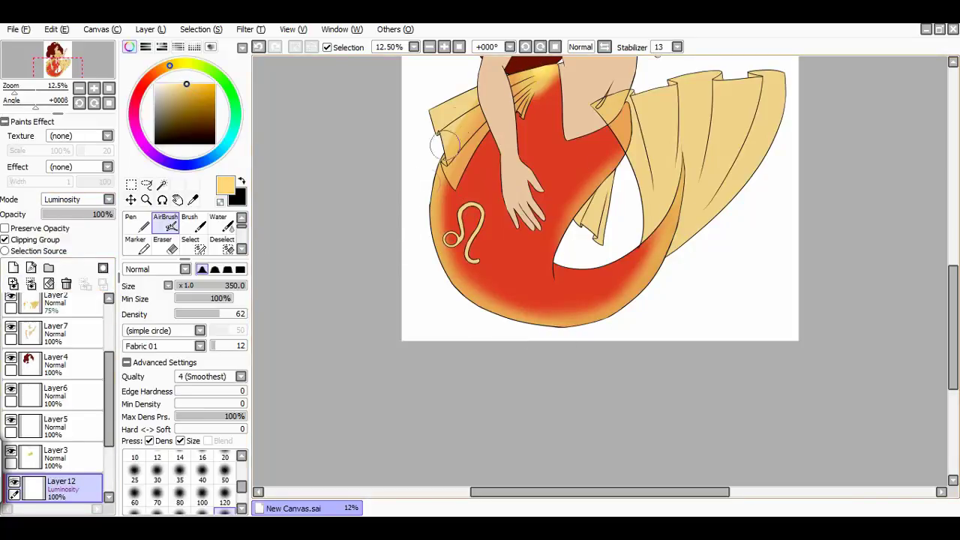
pyautogui.moveTo(432, 180)
pyautogui.mouseDown()
pyautogui.moveTo(457, 293)
pyautogui.moveTo(600, 330)
pyautogui.moveTo(668, 251)
pyautogui.moveTo(660, 184)
pyautogui.mouseUp()
pyautogui.scroll(3, 472, 326)
# Step: Add a Normal layer clipped to the fin layer, Layer2, and airbrush darker gold shading into the folds of the fins
pyautogui.click(56, 456)
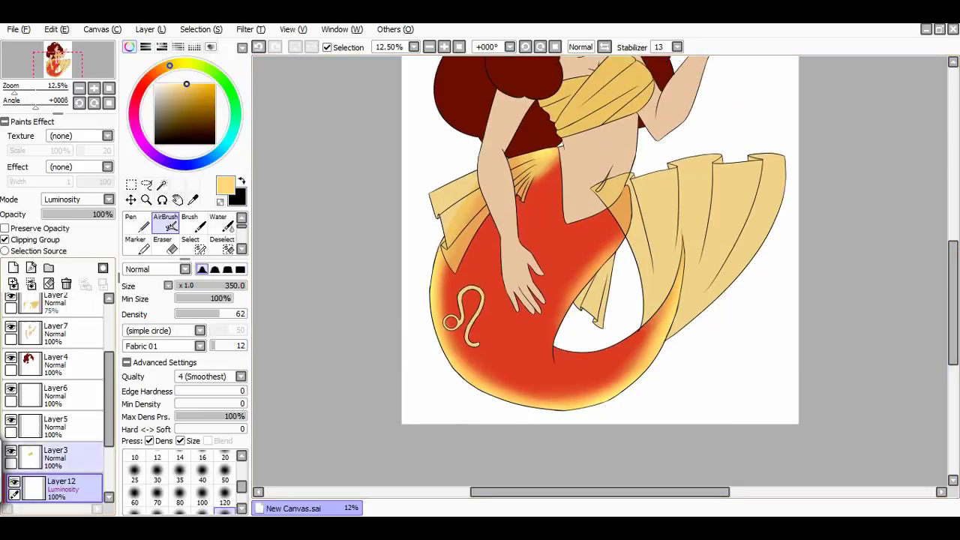
pyautogui.scroll(3, 52, 375)
pyautogui.click(13, 268)
pyautogui.click(75, 199)
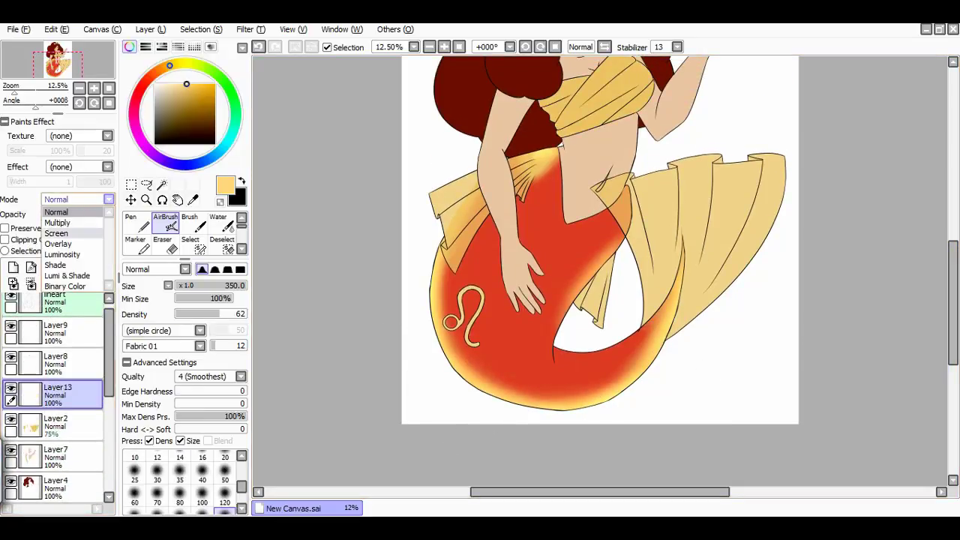
pyautogui.click(75, 199)
pyautogui.click(4, 239)
pyautogui.keyDown('alt'); pyautogui.click(614, 87); pyautogui.keyUp('alt')
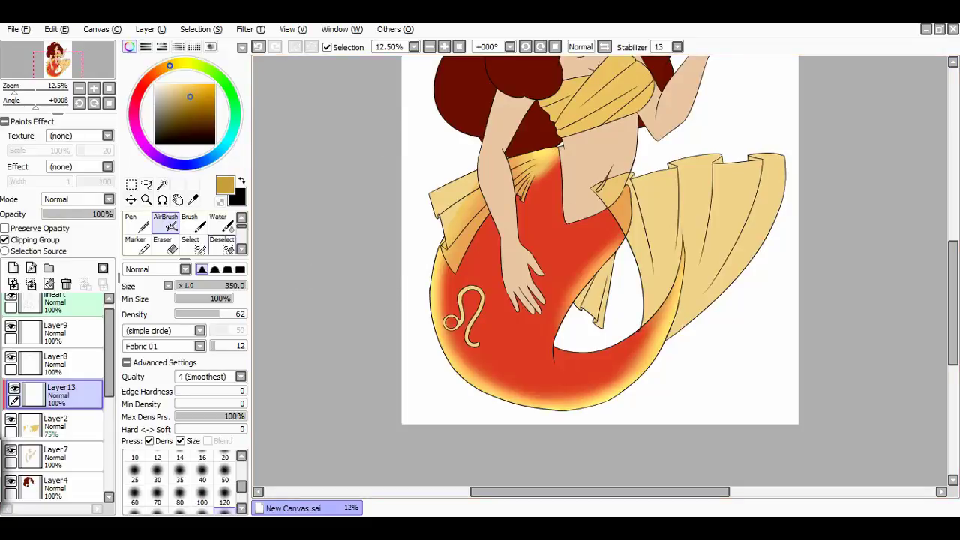
pyautogui.moveTo(444, 270)
pyautogui.mouseDown()
pyautogui.moveTo(447, 239)
pyautogui.moveTo(441, 261)
pyautogui.mouseUp()
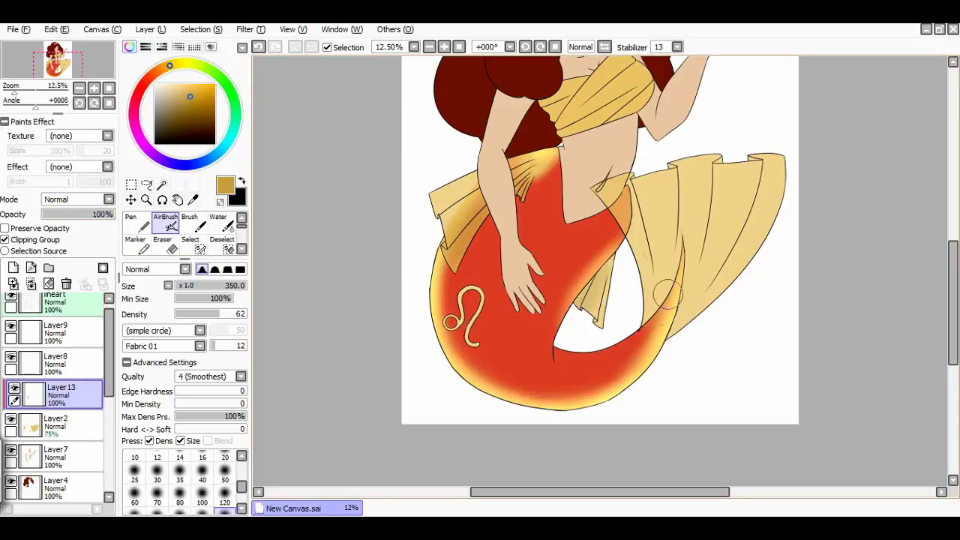
pyautogui.moveTo(687, 261); pyautogui.dragTo(694, 174)
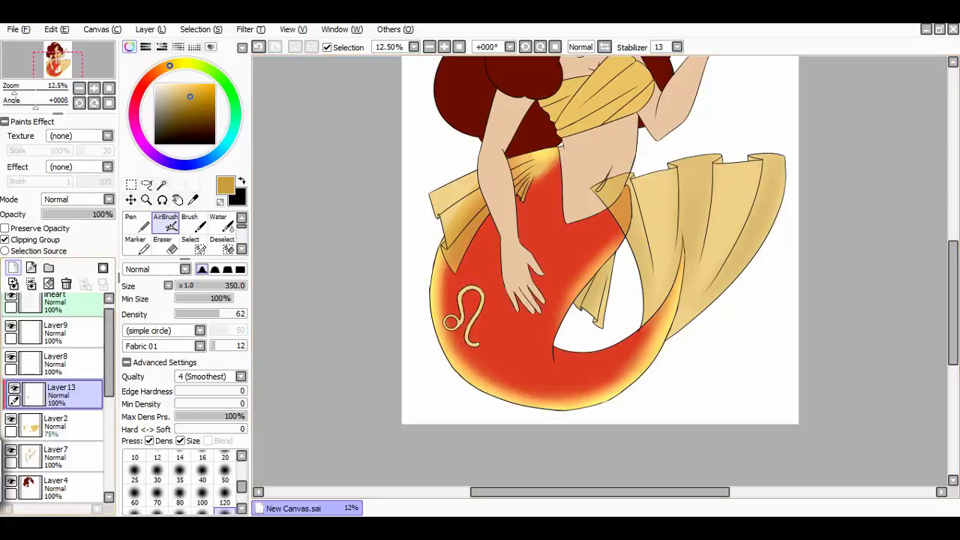
# Step: Add a Luminosity layer clipped above the fin shading and airbrush pale yellow highlights on the lit folds of the fins
pyautogui.click(13, 268)
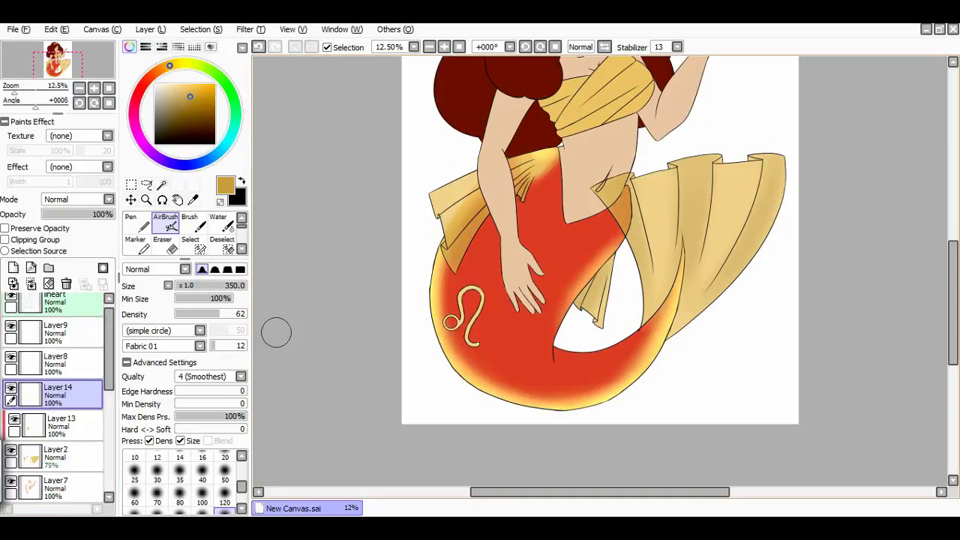
pyautogui.click(75, 199)
pyautogui.click(58, 250)
pyautogui.click(5, 239)
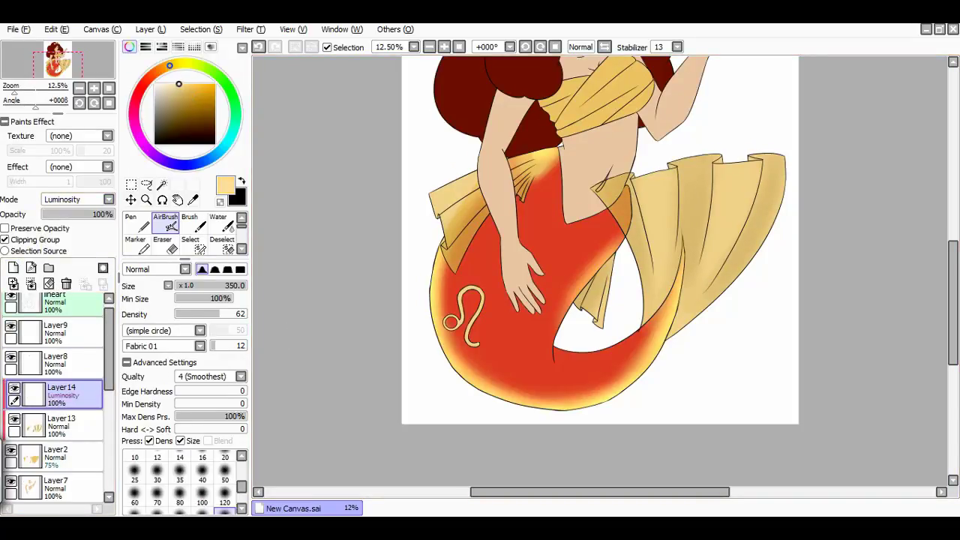
pyautogui.moveTo(461, 225)
pyautogui.mouseDown()
pyautogui.moveTo(453, 186)
pyautogui.moveTo(465, 220)
pyautogui.mouseUp()
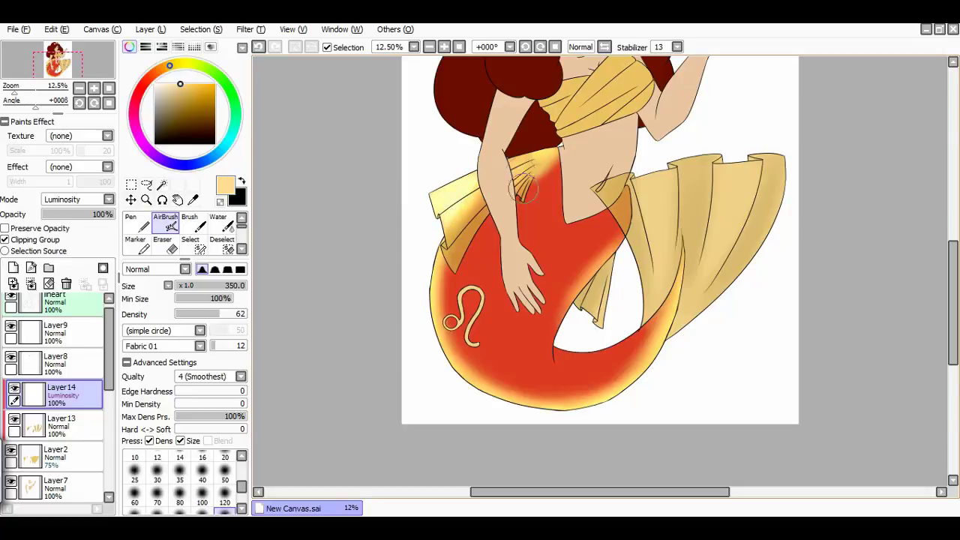
pyautogui.moveTo(652, 221)
pyautogui.mouseDown()
pyautogui.moveTo(658, 301)
pyautogui.moveTo(651, 196)
pyautogui.moveTo(718, 167)
pyautogui.moveTo(679, 324)
pyautogui.moveTo(646, 238)
pyautogui.moveTo(646, 326)
pyautogui.moveTo(772, 311)
pyautogui.mouseUp()
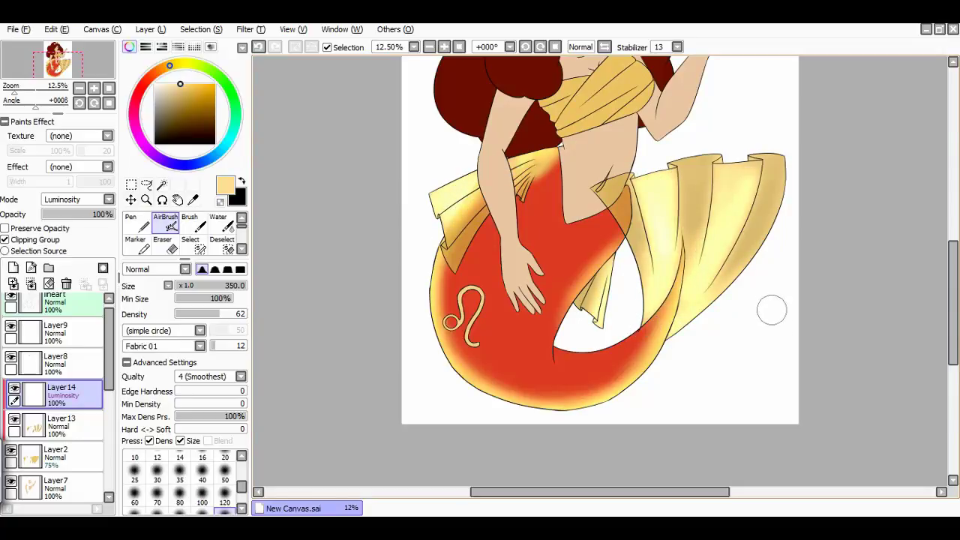
pyautogui.scroll(2, 898, 288)
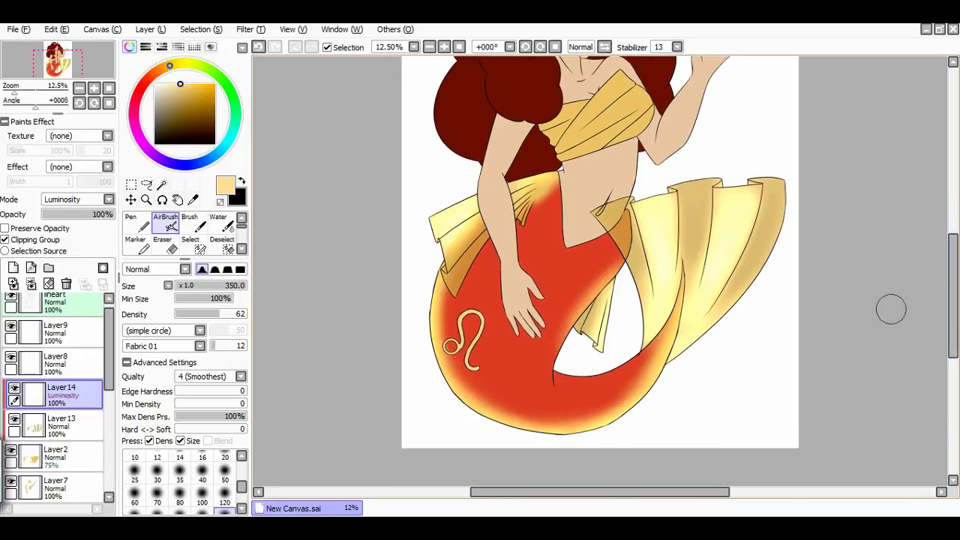
# Step: Add a new layer above Layer9, switch to the Bucket, and hide the new layer
pyautogui.hotkey('ctrl', 'shift', 'n')
pyautogui.press('g')
pyautogui.hotkey('ctrl', '+')
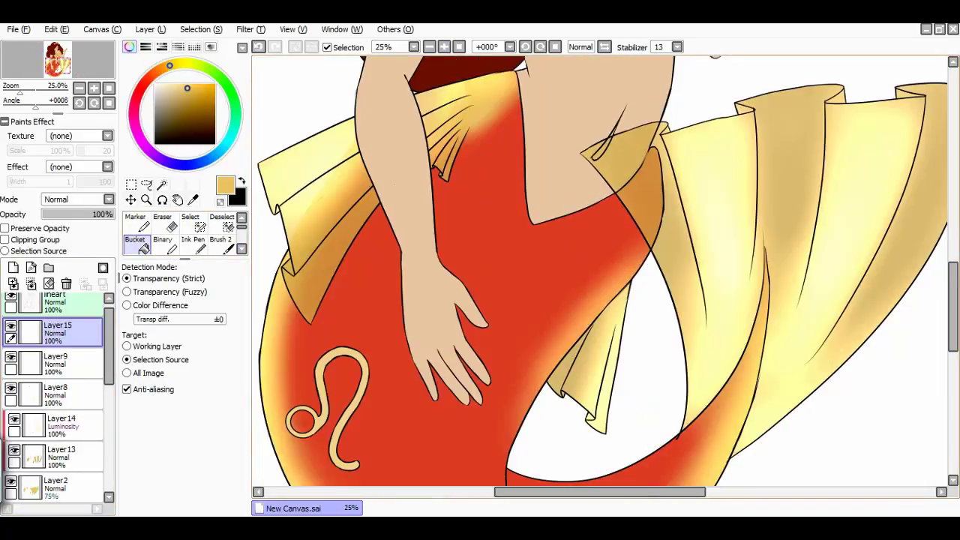
pyautogui.scroll(1, 56, 360)
pyautogui.keyDown('ctrl'); pyautogui.click(60, 363); pyautogui.keyUp('ctrl')
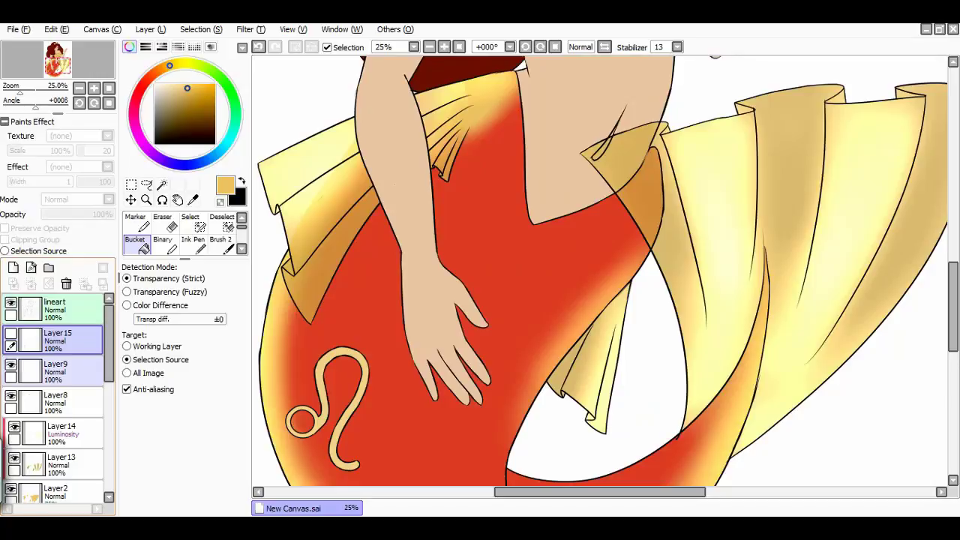
pyautogui.hotkey('ctrl', '-')
# Step: Add a Luminosity layer clipped to Layer5, choose a paler gold and switch to the AirBrush
pyautogui.click(56, 420)
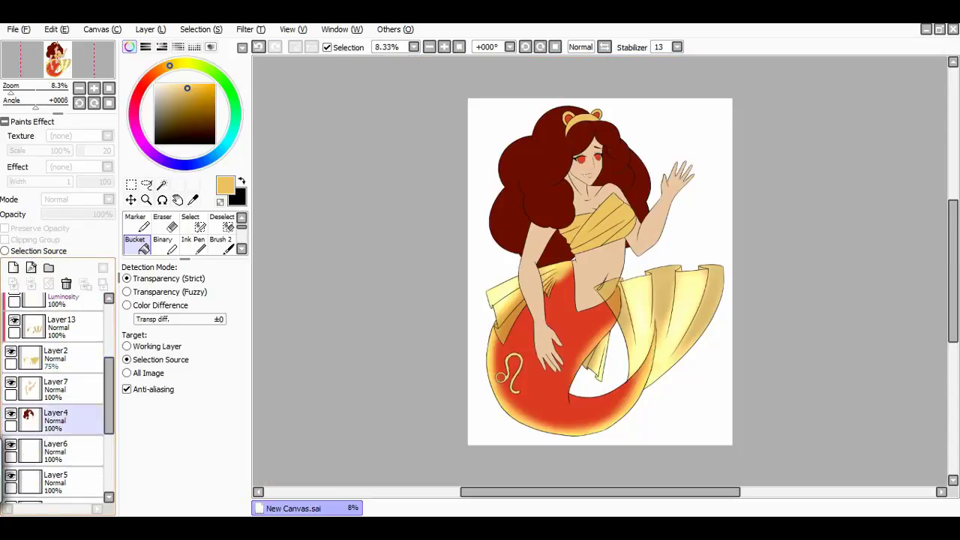
pyautogui.scroll(-3, 57, 397)
pyautogui.click(56, 375)
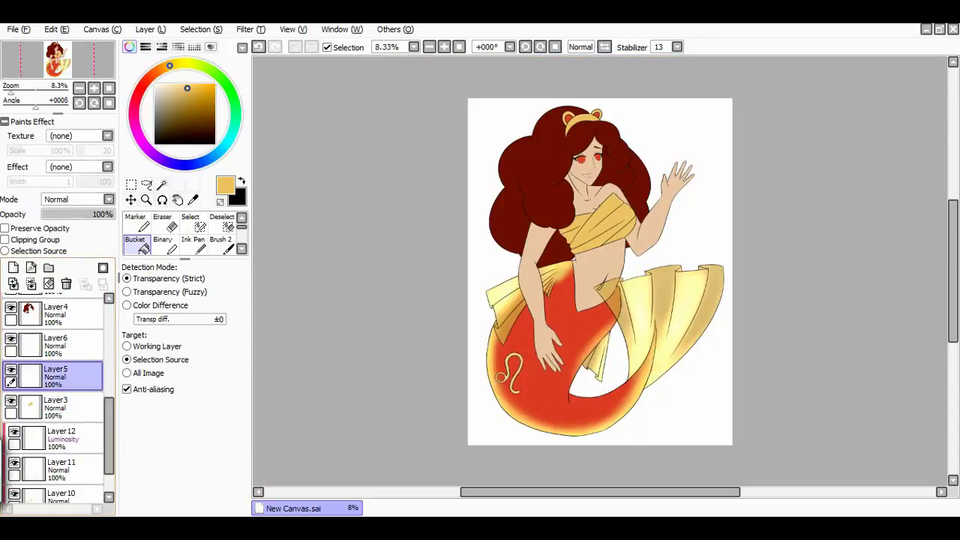
pyautogui.hotkey('ctrl', '+')
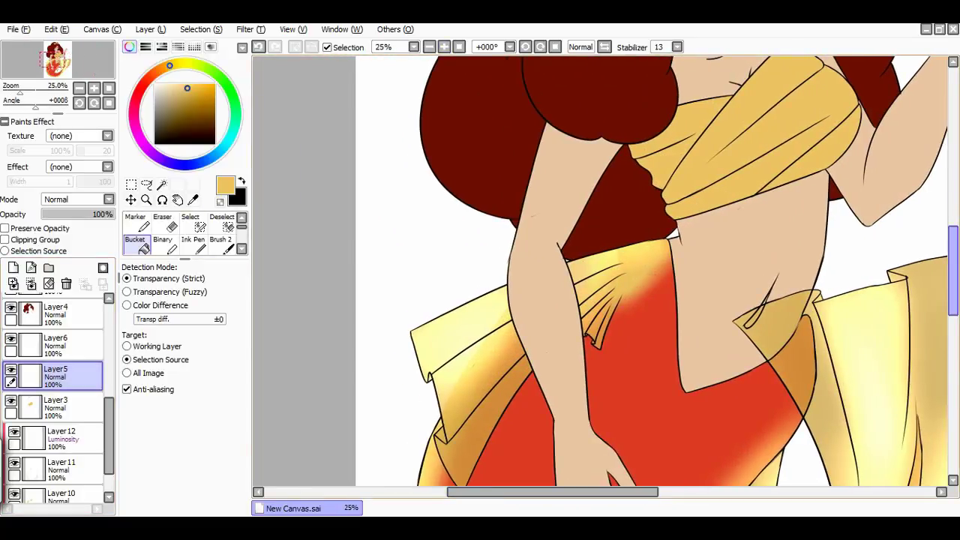
pyautogui.scroll(-3, 600, 270)
pyautogui.click(14, 268)
pyautogui.click(75, 198)
pyautogui.click(72, 254)
pyautogui.click(4, 239)
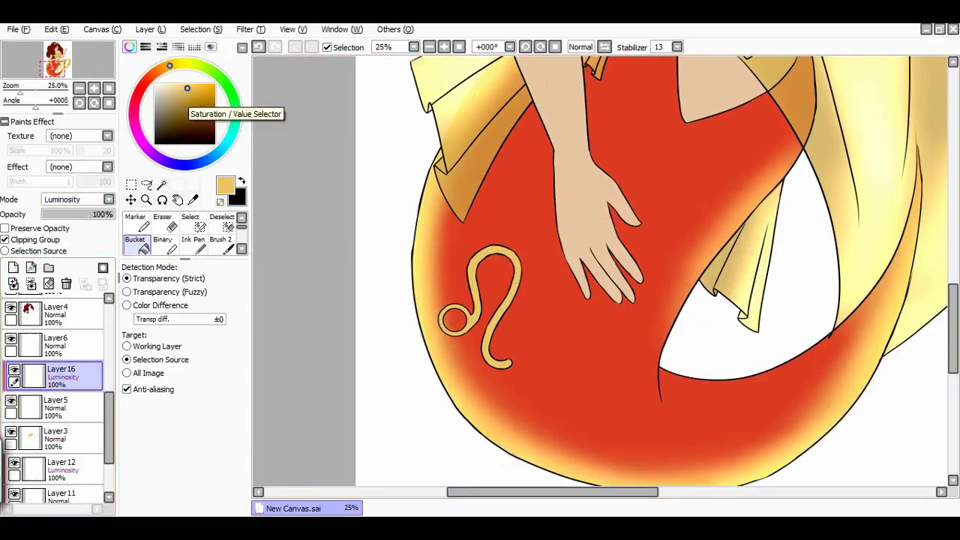
pyautogui.click(179, 83)
pyautogui.press('v')
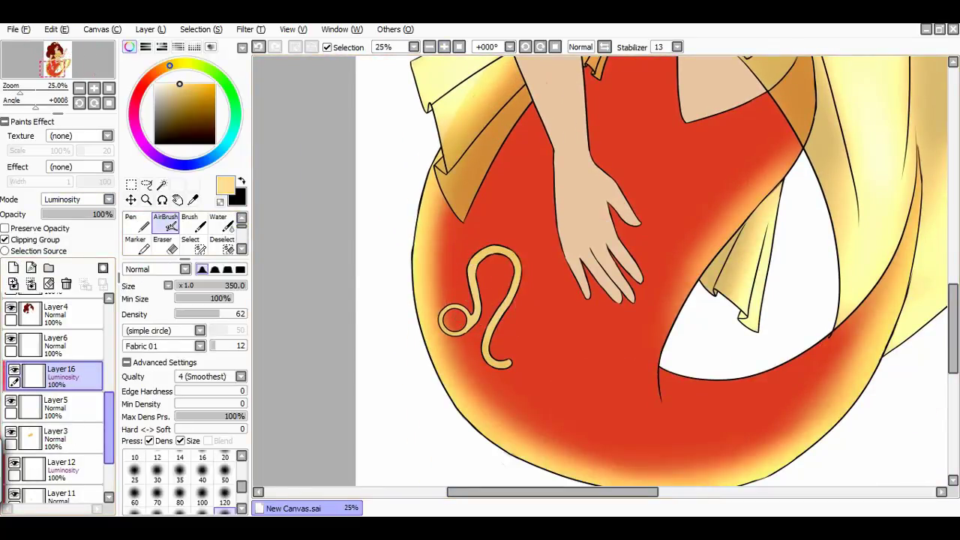
# Step: Add a Luminosity layer above Layer12, clip it to the tail, and set the Pen to size 120
pyautogui.click(13, 268)
pyautogui.click(75, 199)
pyautogui.click(71, 254)
pyautogui.click(4, 239)
pyautogui.press('n')
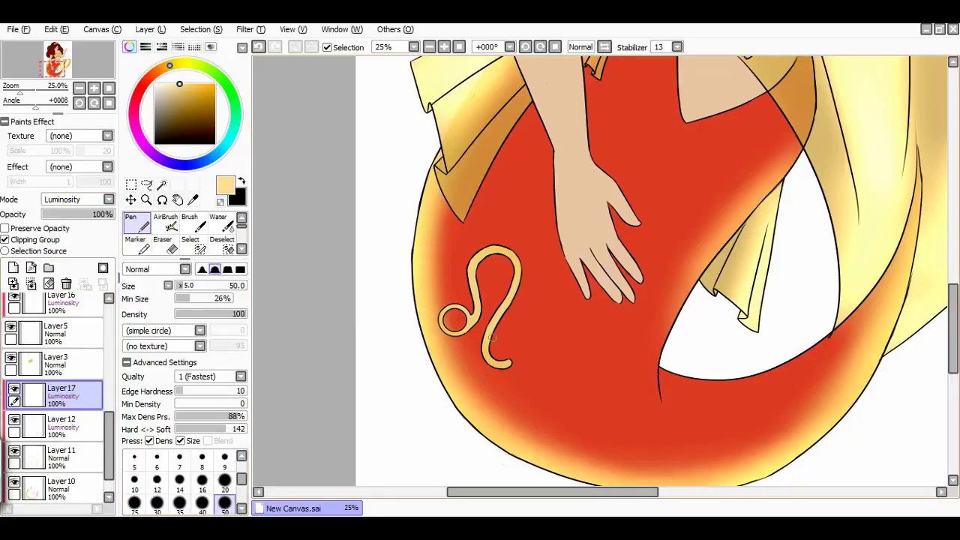
pyautogui.scroll(2, 491, 337)
pyautogui.press(']')
pyautogui.press(']')
pyautogui.press(']')
pyautogui.press(']')
pyautogui.press(']')
# Step: Scatter glowing pale gold dots of varying size on the tail around and inside the Leo symbol with the size 120 Pen
pyautogui.click(406, 197)
pyautogui.click(367, 213)
pyautogui.click(393, 280)
pyautogui.click(326, 289)
pyautogui.click(328, 225)
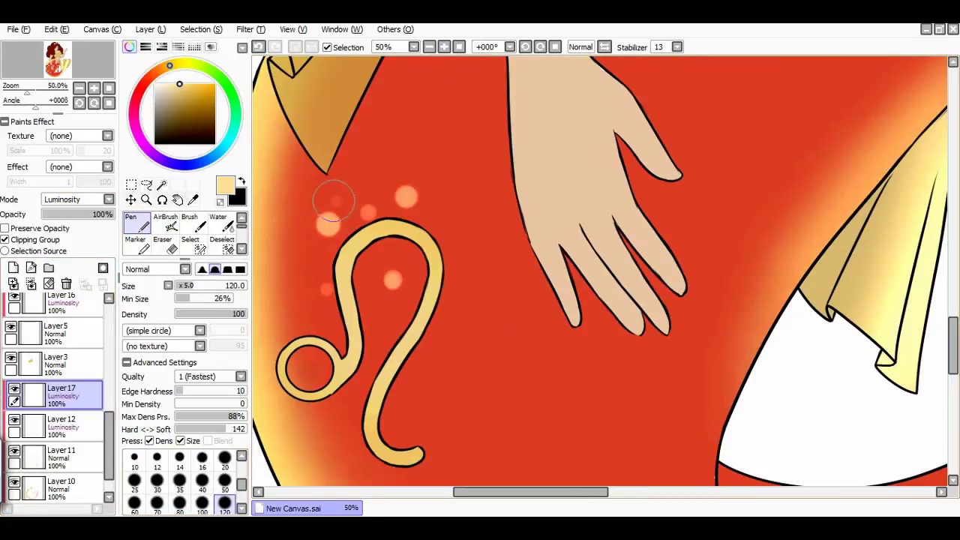
pyautogui.click(459, 288)
pyautogui.click(441, 330)
pyautogui.click(373, 326)
pyautogui.click(429, 163)
pyautogui.click(382, 157)
pyautogui.click(441, 239)
pyautogui.click(387, 409)
pyautogui.click(307, 321)
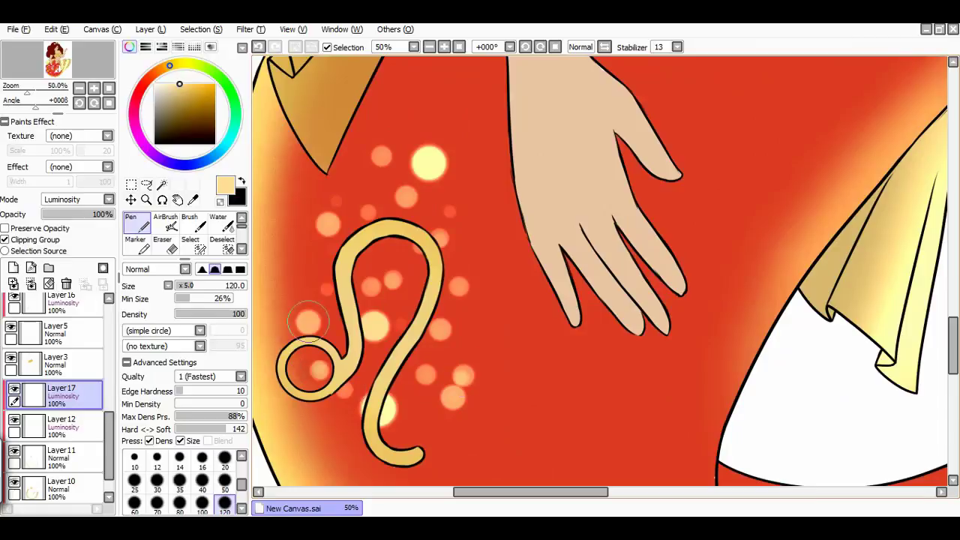
pyautogui.click(277, 298)
pyautogui.click(279, 258)
pyautogui.click(293, 420)
pyautogui.click(327, 441)
pyautogui.click(378, 255)
pyautogui.click(326, 198)
pyautogui.click(308, 241)
pyautogui.click(403, 252)
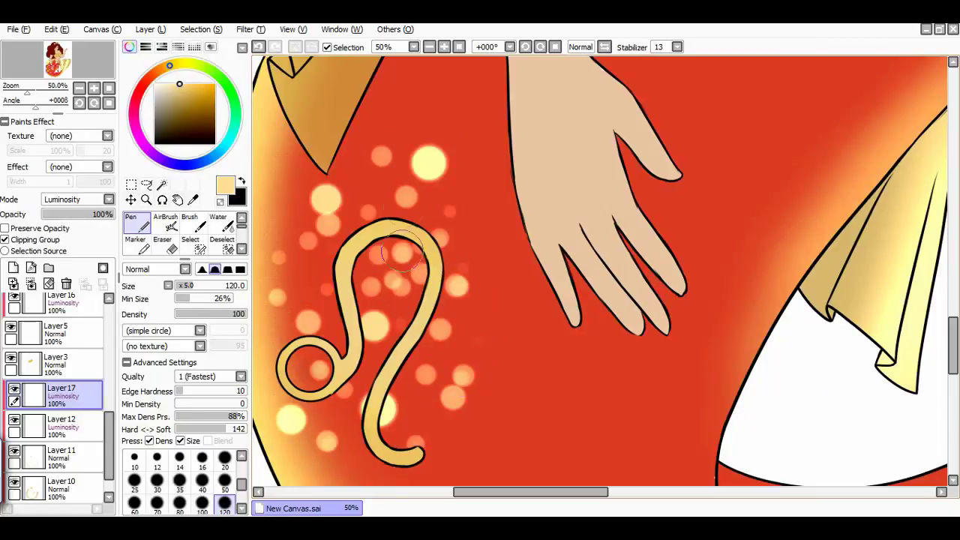
pyautogui.click(367, 184)
pyautogui.click(447, 233)
pyautogui.click(370, 268)
# Step: Scatter smaller pale gold dots around the Leo symbol with a size 50 Pen
pyautogui.press('[')
pyautogui.press('[')
pyautogui.press('[')
pyautogui.press('[')
pyautogui.press('[')
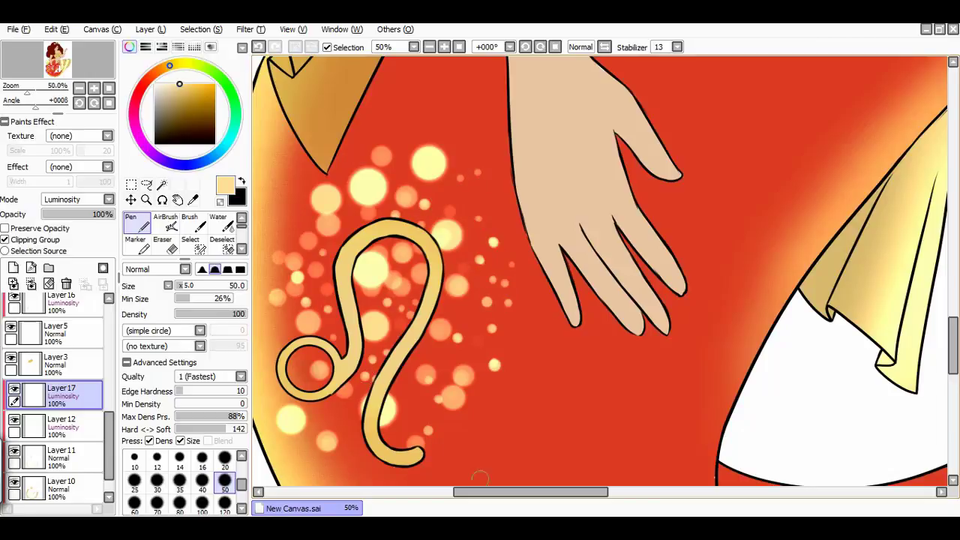
# Step: Undo the most recent small dots around the Leo symbol
pyautogui.hotkey('ctrl', 'z')
pyautogui.hotkey('ctrl', 'z')
pyautogui.hotkey('ctrl', 'z')
pyautogui.hotkey('ctrl', 'z')
pyautogui.hotkey('ctrl', 'z')
pyautogui.hotkey('ctrl', 'z')
pyautogui.hotkey('ctrl', 'z')
pyautogui.hotkey('ctrl', 'z')
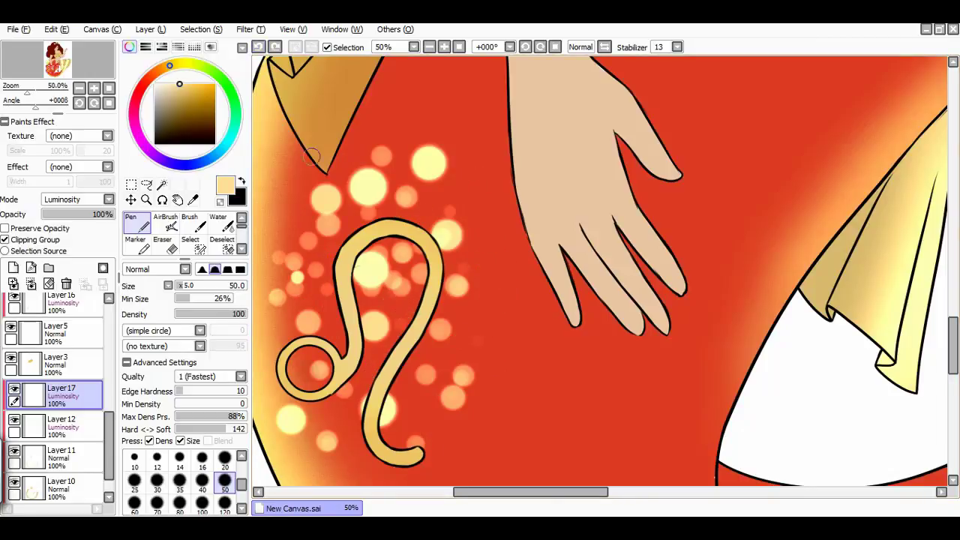
# Step: Scatter small dots between the tail's outer edge and the Leo symbol with the size 50 Pen, and set the Pen to size 120
pyautogui.hscroll(-3, 523, 477)
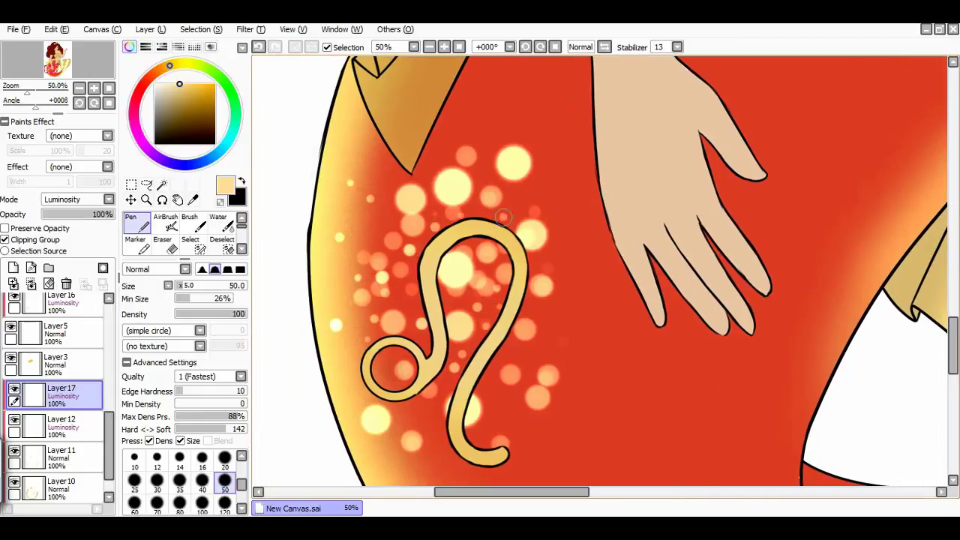
pyautogui.click(225, 501)
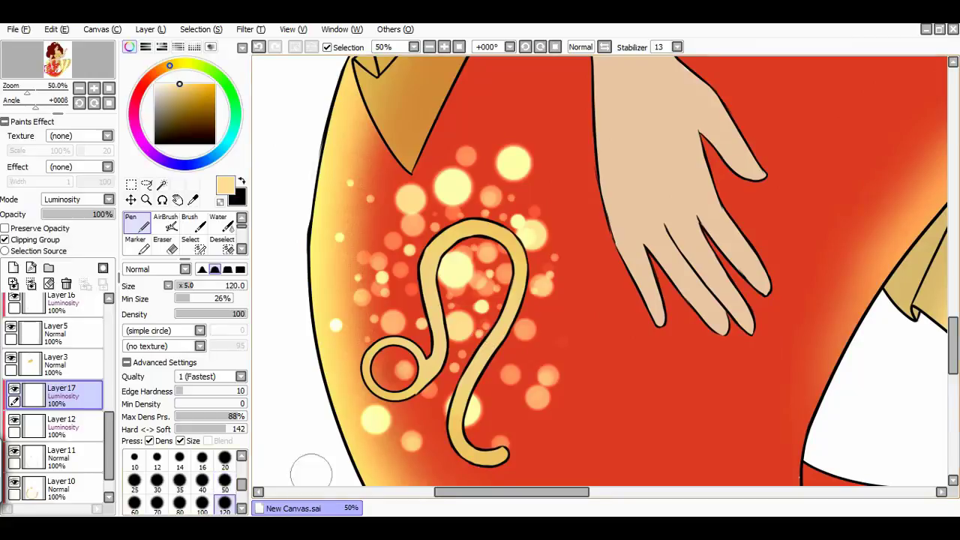
# Step: Scatter glowing pale gold dots on the tail between the Leo symbol and the hand, using Pen sizes 120 and 80
pyautogui.click(590, 282)
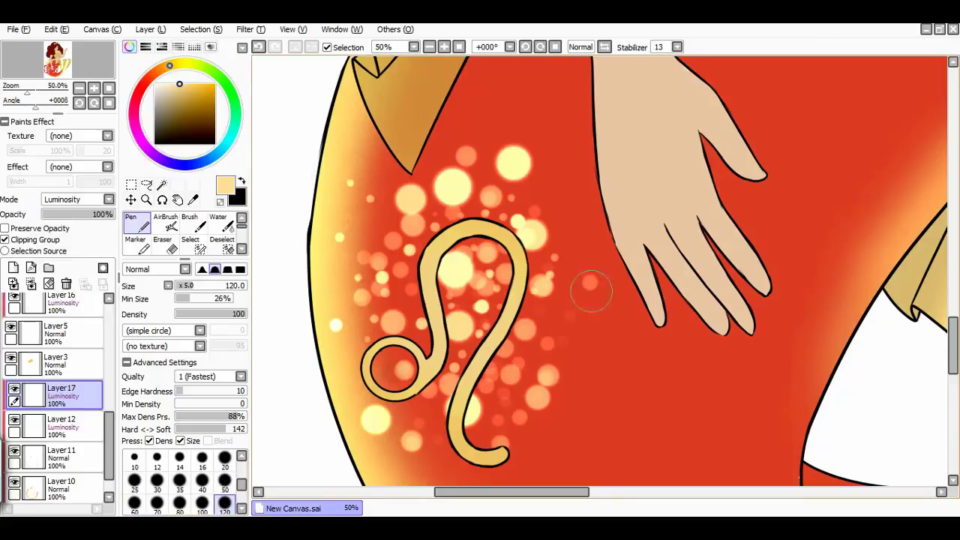
pyautogui.press('[')
pyautogui.press('[')
pyautogui.click(510, 396)
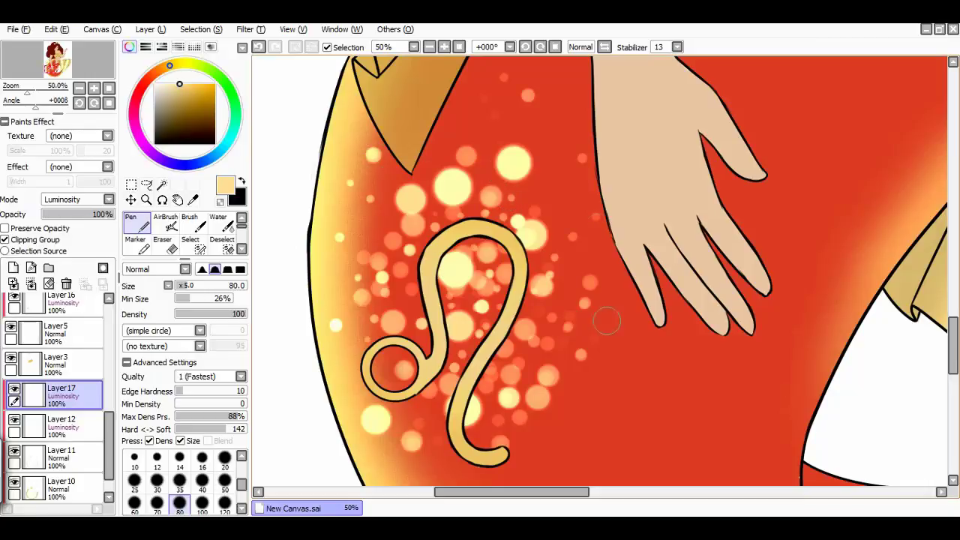
# Step: Scatter pale gold dots below the Leo symbol along the tail's lower curve with the size 80 Pen
pyautogui.scroll(-5, 525, 338)
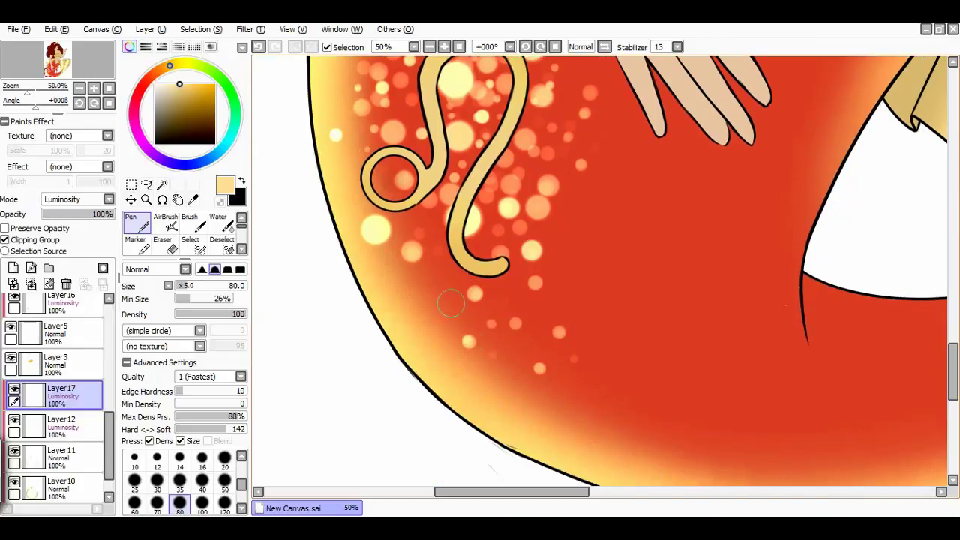
pyautogui.click(447, 365)
pyautogui.click(496, 379)
pyautogui.click(537, 413)
pyautogui.click(553, 397)
pyautogui.click(594, 402)
pyautogui.click(594, 426)
pyautogui.click(615, 428)
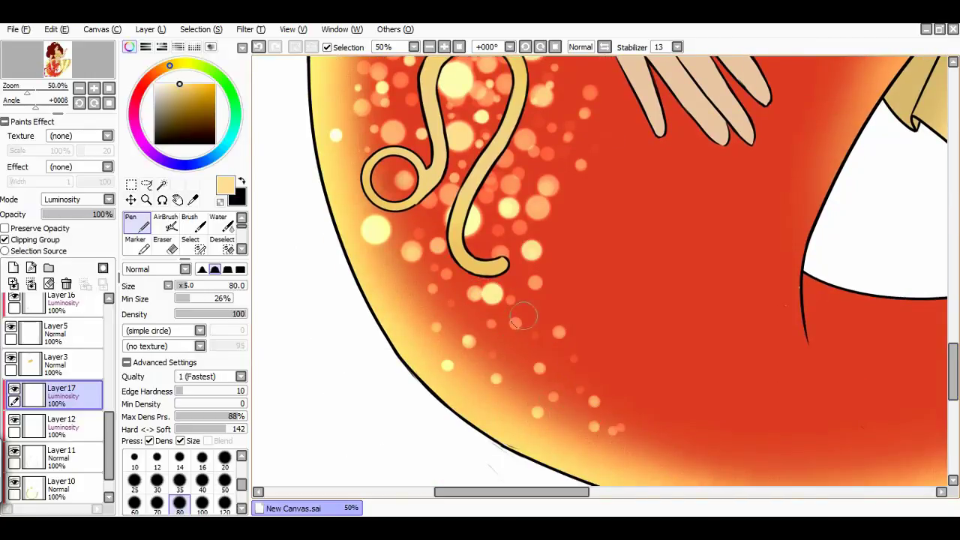
# Step: Add larger pale gold dots among the dots below the Leo symbol with the size 120 Pen
pyautogui.click(494, 351)
pyautogui.click(526, 368)
pyautogui.click(564, 392)
pyautogui.click(553, 357)
pyautogui.click(525, 339)
pyautogui.click(485, 318)
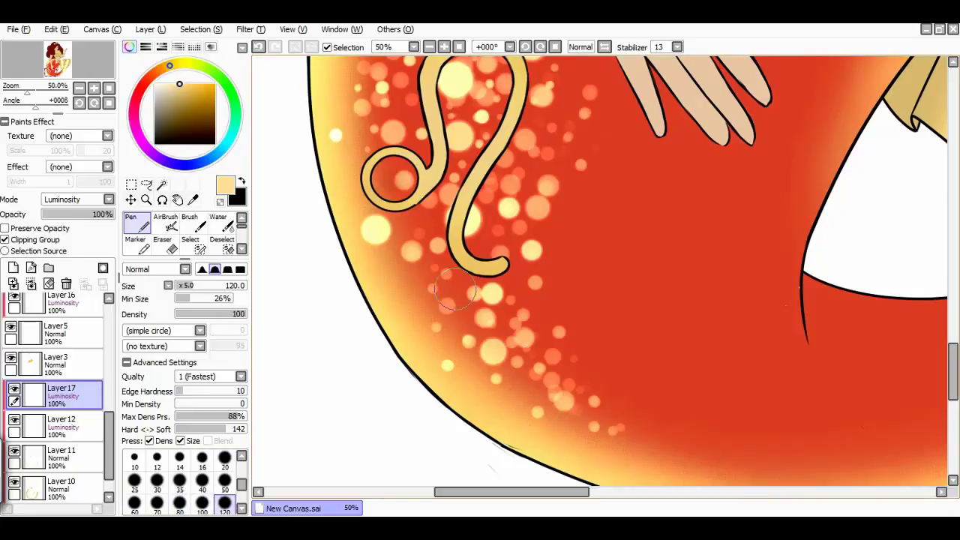
# Step: Set the Pen to size 50 and dot small pale gold spots along the tail's lower edge
pyautogui.click(456, 287)
pyautogui.press('[')
pyautogui.press('[')
pyautogui.press('[')
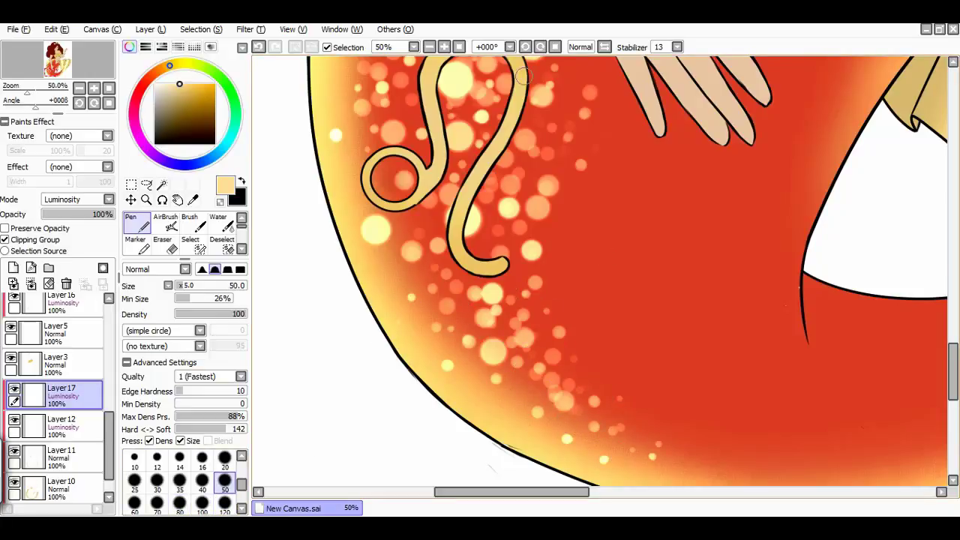
pyautogui.press('-')
pyautogui.press('-')
pyautogui.press('-')
pyautogui.press('-')
pyautogui.press('-')
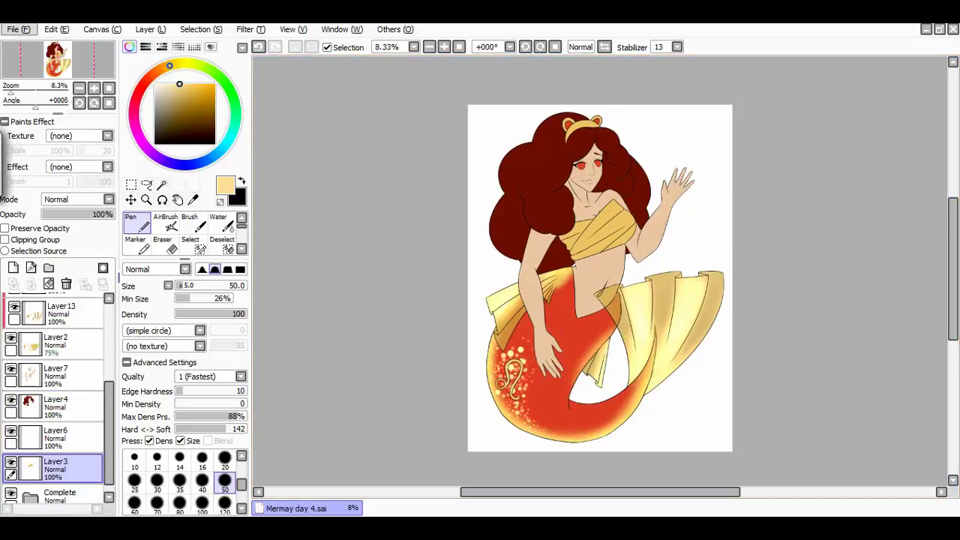
# Step: Pick a darker gold, add a clipping layer above Layer3, and switch to the AirBrush
pyautogui.press('+')
pyautogui.press('+')
pyautogui.press('+')
pyautogui.press('+')
pyautogui.press(']')
pyautogui.press(']')
pyautogui.press(']')
pyautogui.press(']')
pyautogui.press(']')
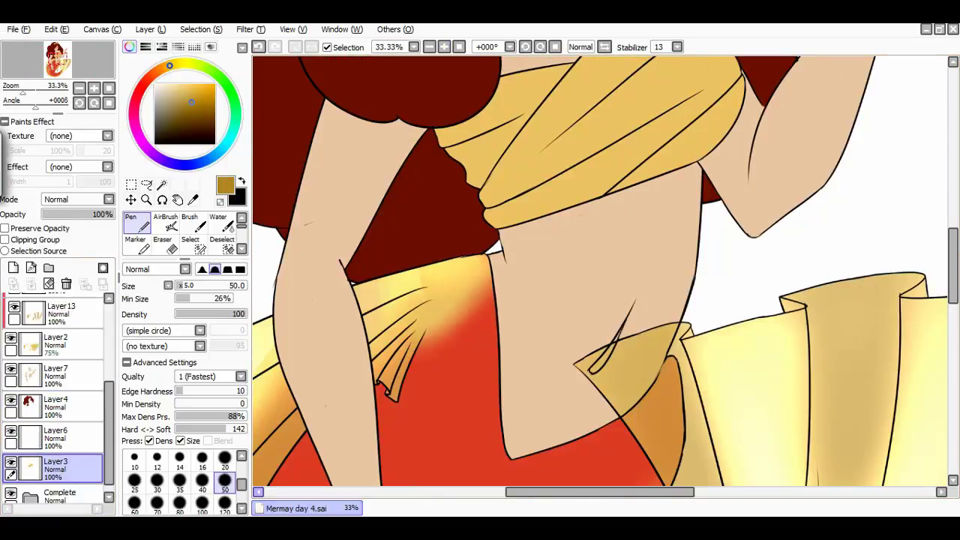
pyautogui.hotkey('ctrl', 'shift', 'n')
pyautogui.hotkey('ctrl', 'alt', 'g')
pyautogui.press('v')
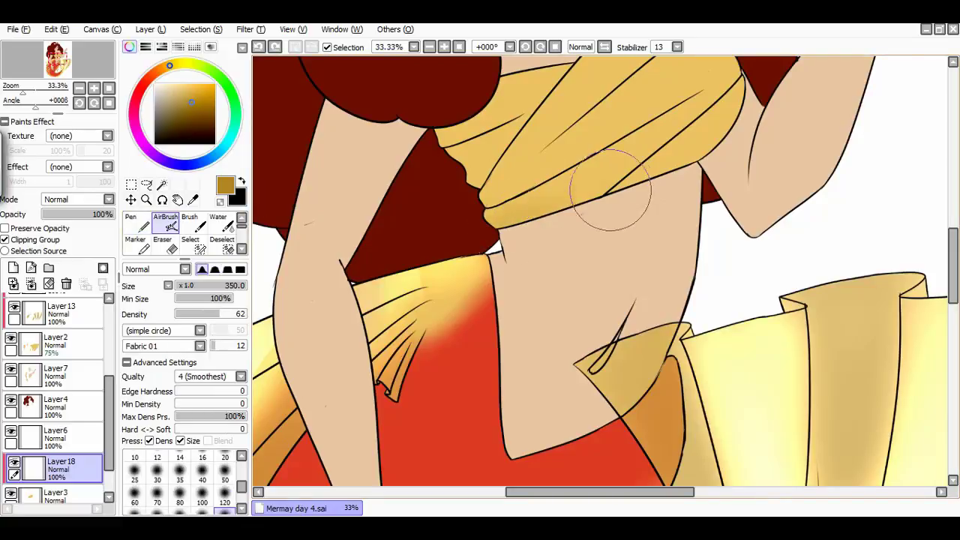
# Step: Shade the folds and lower edge of the gold bandeau top in darker gold with the size 120 AirBrush
pyautogui.scroll(3, 435, 223)
pyautogui.press('[')
pyautogui.press('[')
pyautogui.press('[')
pyautogui.press('[')
pyautogui.press('[')
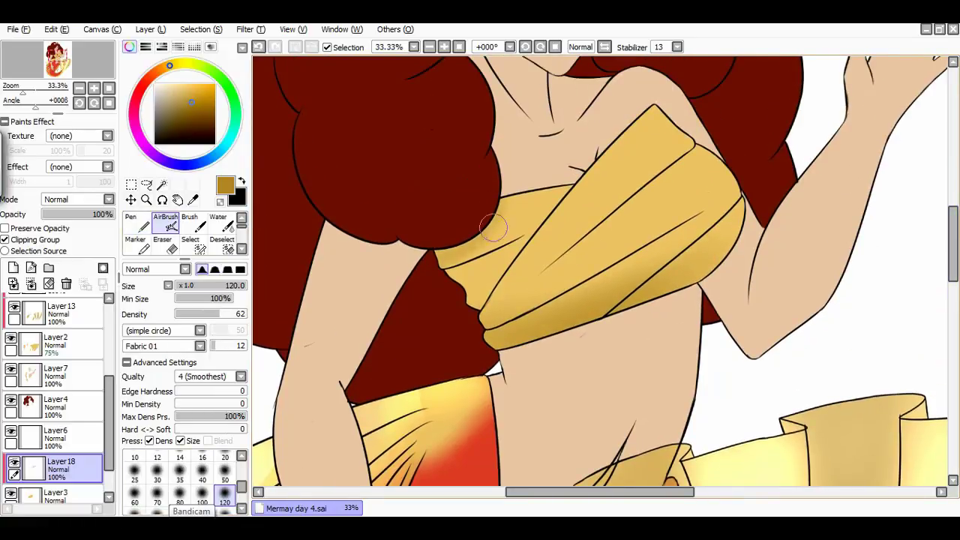
pyautogui.moveTo(475, 306); pyautogui.dragTo(538, 222)
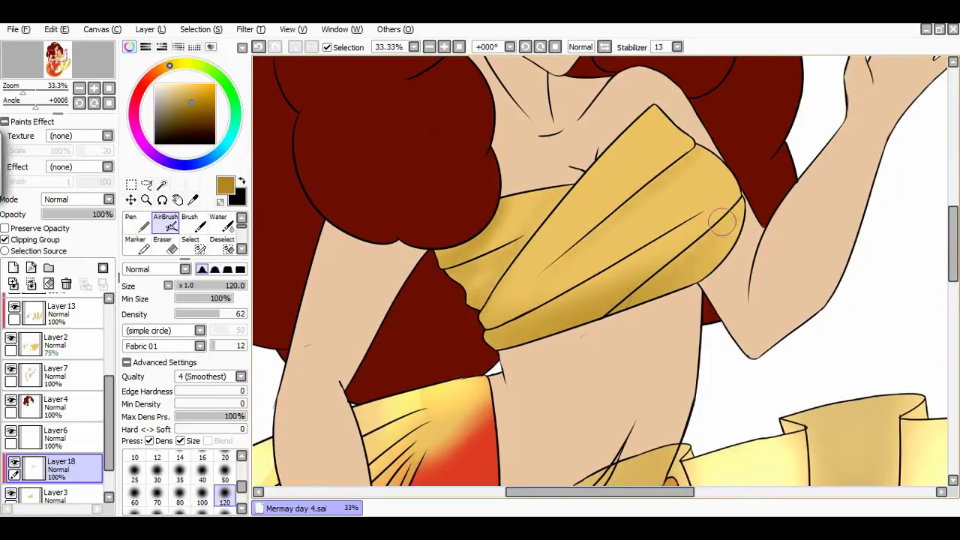
pyautogui.moveTo(678, 228); pyautogui.dragTo(556, 292)
pyautogui.moveTo(493, 313)
pyautogui.mouseDown()
pyautogui.moveTo(530, 330)
pyautogui.moveTo(549, 302)
pyautogui.mouseUp()
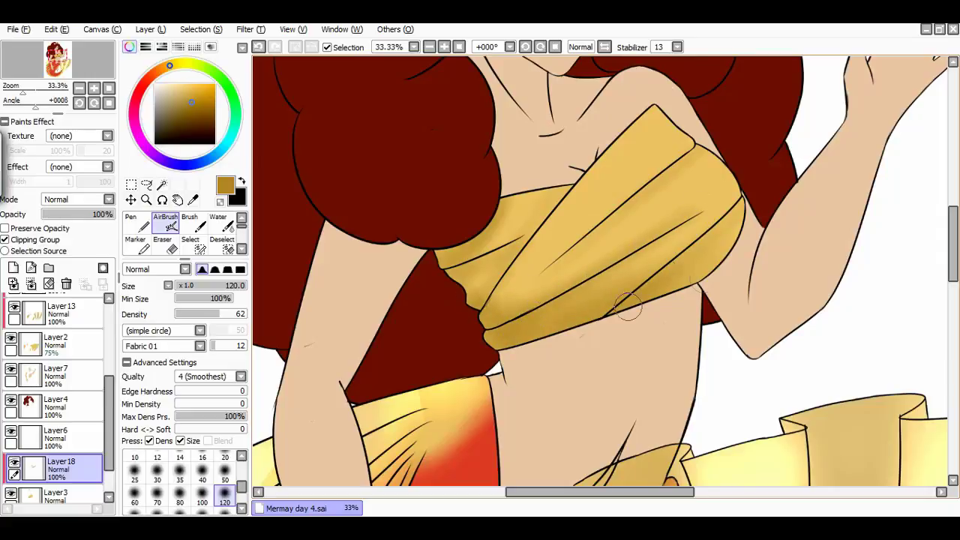
pyautogui.moveTo(664, 184)
pyautogui.mouseDown()
pyautogui.moveTo(545, 260)
pyautogui.moveTo(460, 286)
pyautogui.moveTo(483, 287)
pyautogui.moveTo(458, 261)
pyautogui.mouseUp()
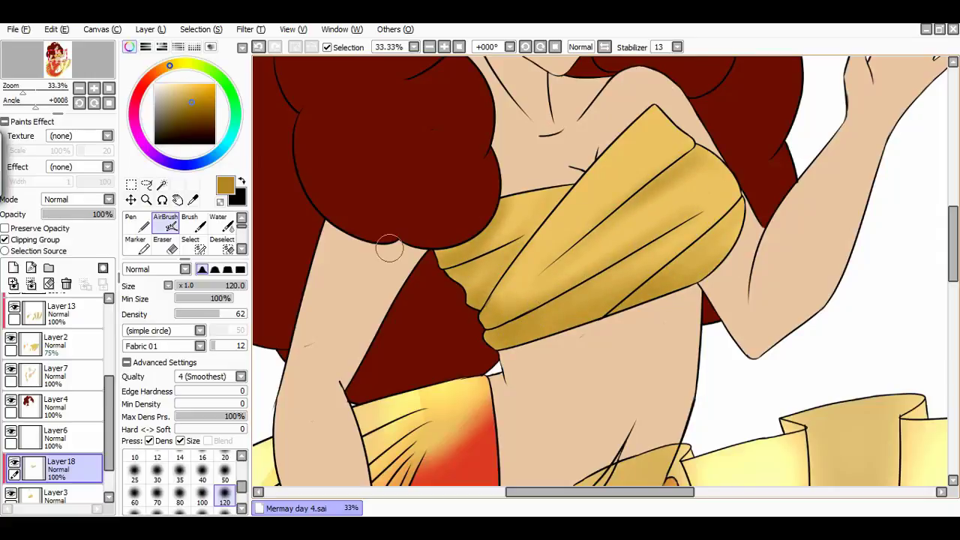
# Step: Add a clipping layer in Luminosity mode above Layer18 and airbrush pale gold highlights on the bandeau top's folds
pyautogui.scroll(5, 920, 229)
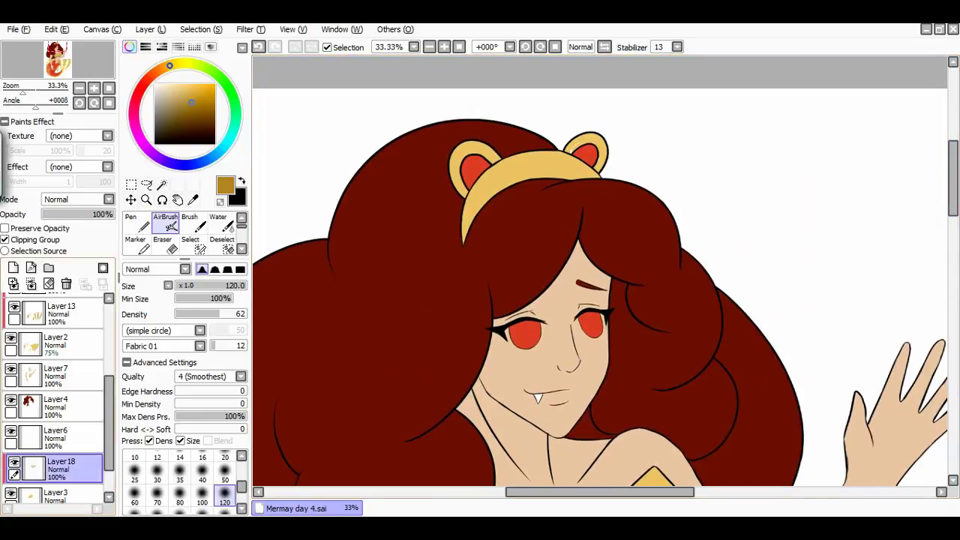
pyautogui.click(60, 407)
pyautogui.click(12, 268)
pyautogui.scroll(-5, 930, 186)
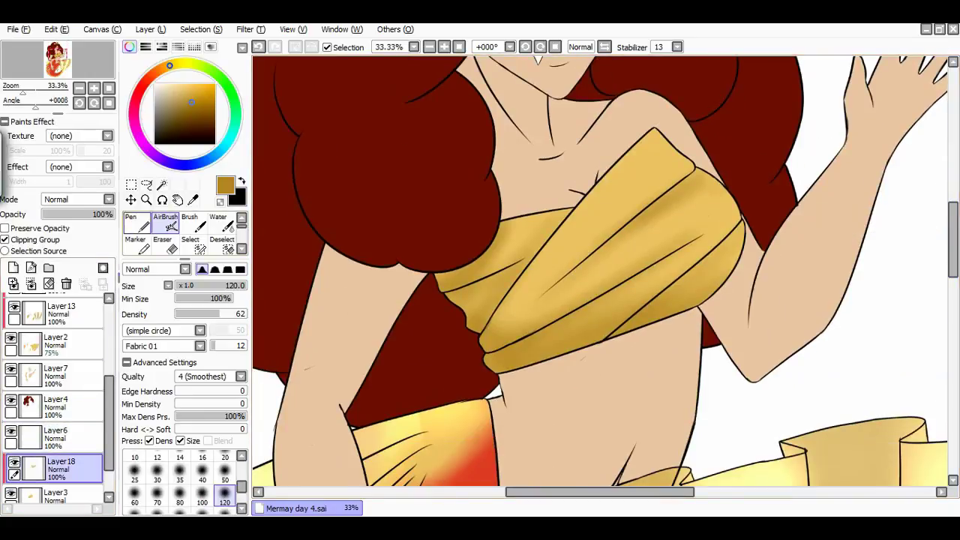
pyautogui.click(4, 239)
pyautogui.click(75, 199)
pyautogui.click(62, 254)
pyautogui.click(180, 83)
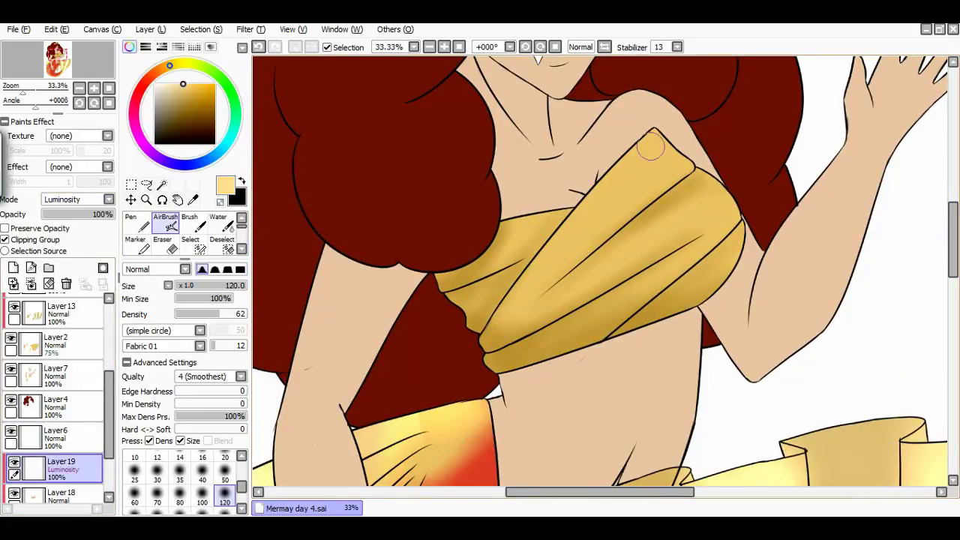
pyautogui.moveTo(656, 155)
pyautogui.mouseDown()
pyautogui.moveTo(513, 308)
pyautogui.moveTo(591, 215)
pyautogui.moveTo(527, 314)
pyautogui.moveTo(717, 199)
pyautogui.moveTo(661, 238)
pyautogui.moveTo(491, 279)
pyautogui.moveTo(603, 331)
pyautogui.mouseUp()
# Step: Delete Layer15
pyautogui.scroll(4, 56, 375)
pyautogui.click(56, 382)
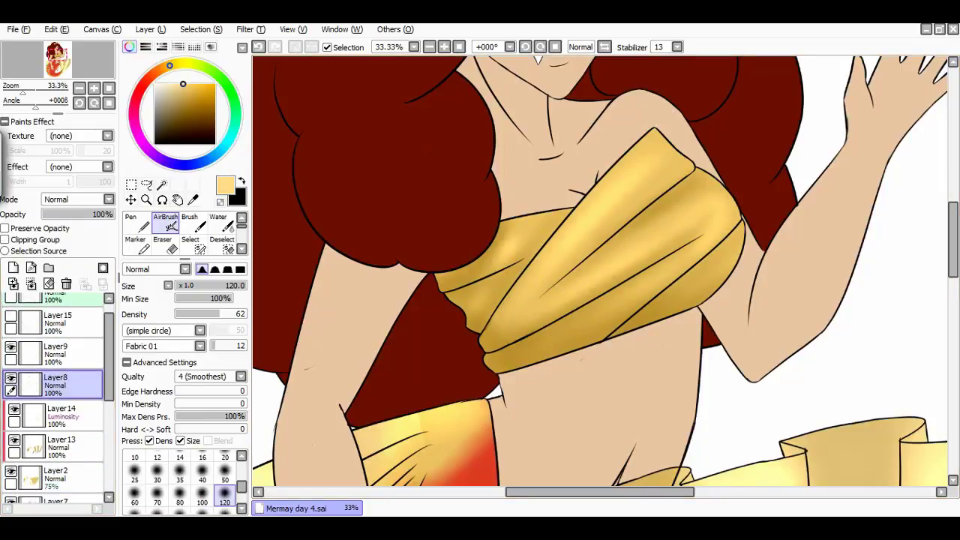
pyautogui.press('-')
pyautogui.press('-')
pyautogui.press('-')
pyautogui.click(56, 322)
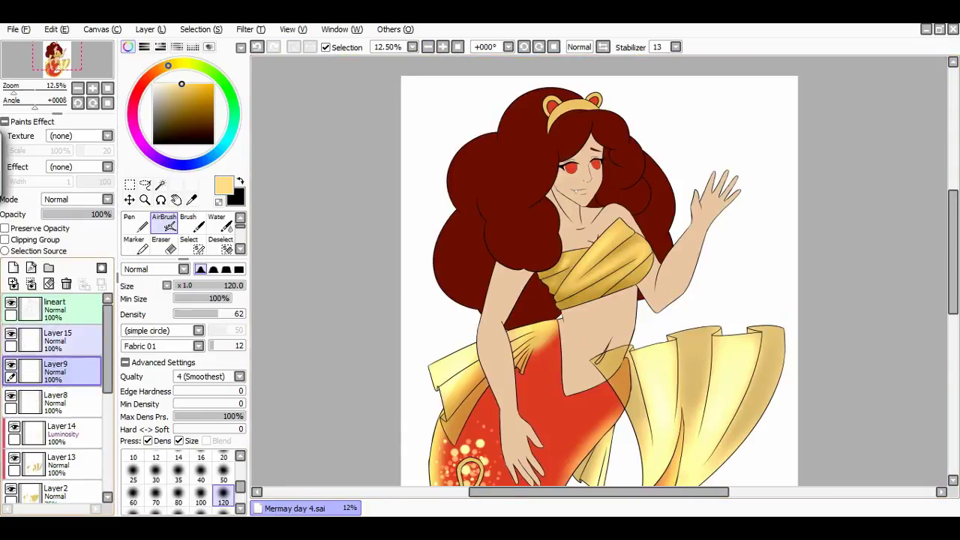
pyautogui.scroll(1, 57, 375)
pyautogui.scroll(-3, 846, 236)
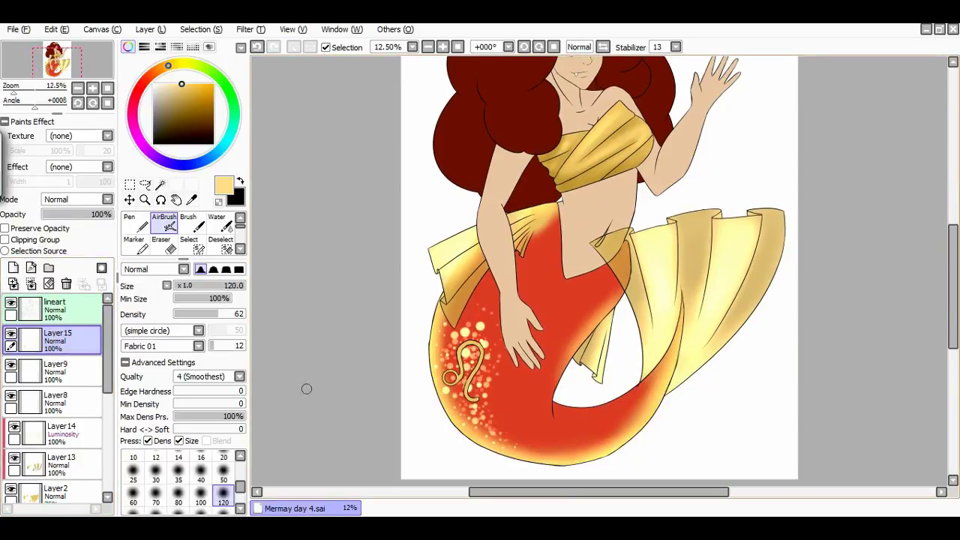
pyautogui.moveTo(306, 387); pyautogui.dragTo(268, 396)
pyautogui.click(66, 284)
pyautogui.click(539, 47)
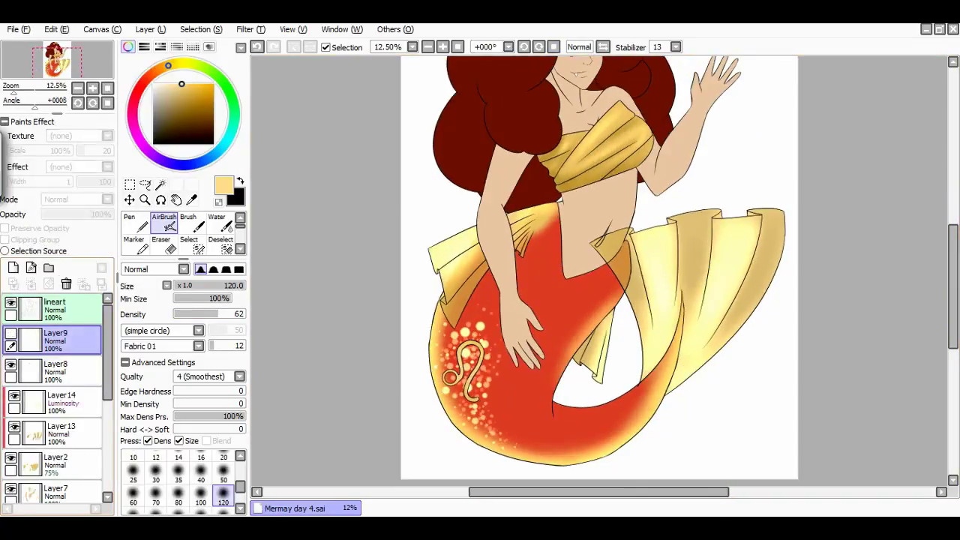
# Step: Find Layer18, sample the darker gold from the artwork, and airbrush shading along the headband's lower edge
pyautogui.scroll(2, 600, 270)
pyautogui.scroll(-3, 56, 397)
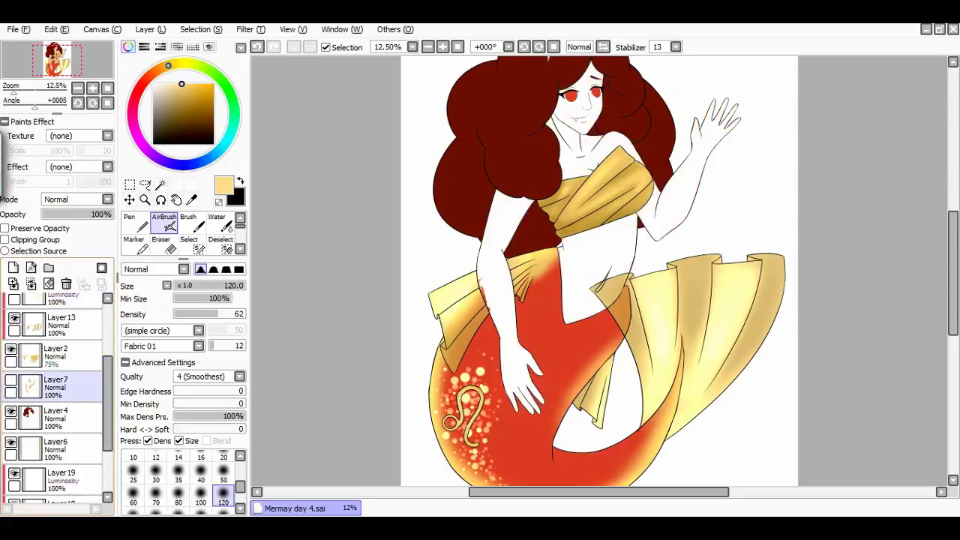
pyautogui.click(56, 446)
pyautogui.scroll(-3, 56, 397)
pyautogui.scroll(2, 600, 270)
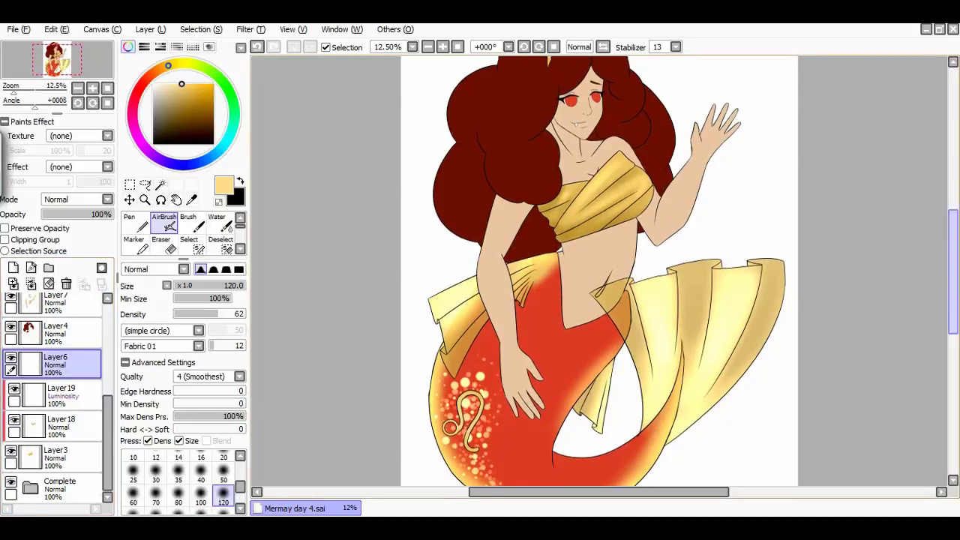
pyautogui.click(60, 424)
pyautogui.keyDown('alt'); pyautogui.click(543, 268); pyautogui.keyUp('alt')
pyautogui.scroll(4, 543, 268)
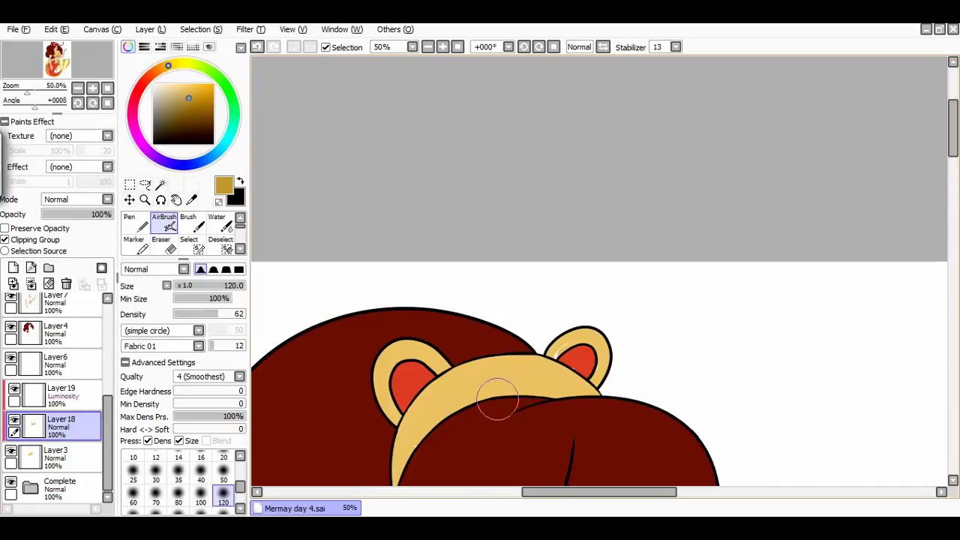
pyautogui.moveTo(493, 400); pyautogui.dragTo(554, 390)
# Step: Touch up the headband's base gold on Layer3 near the ear with the size 50 Pen
pyautogui.click(56, 454)
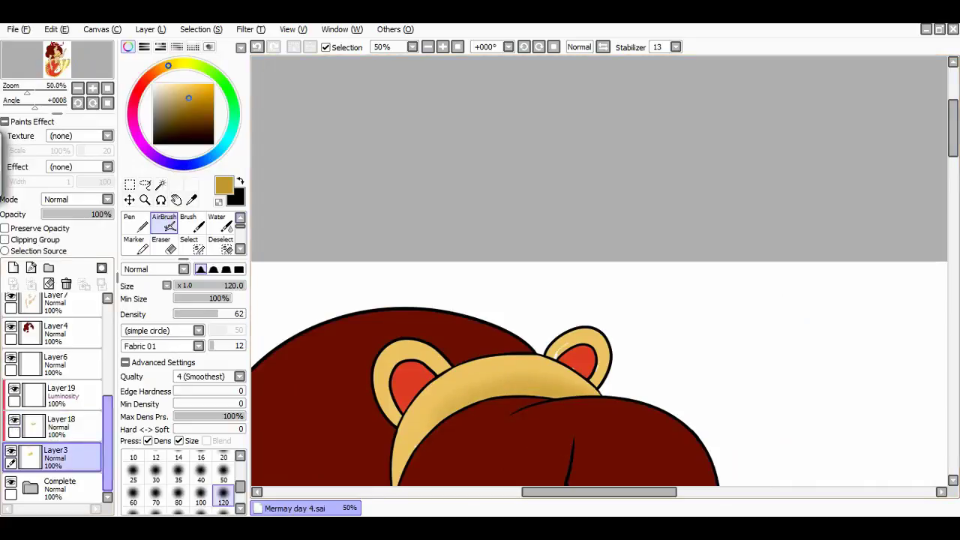
pyautogui.keyDown('alt'); pyautogui.click(461, 353); pyautogui.keyUp('alt')
pyautogui.press('n')
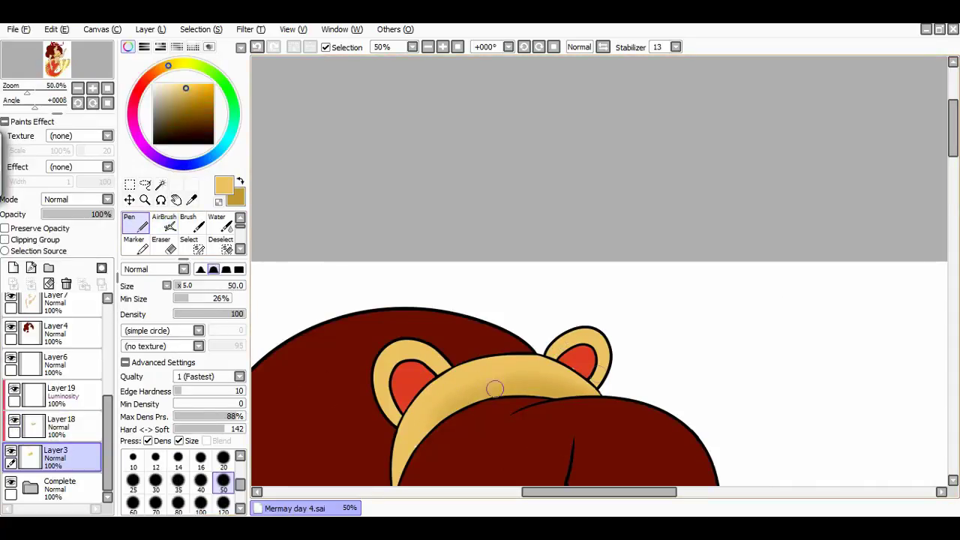
# Step: Continue the darker gold shading across the headband and ears on Layer18 with the size 120 AirBrush
pyautogui.click(60, 423)
pyautogui.press('x')
pyautogui.press('v')
pyautogui.moveTo(525, 390)
pyautogui.mouseDown()
pyautogui.moveTo(578, 375)
pyautogui.moveTo(499, 390)
pyautogui.moveTo(596, 395)
pyautogui.moveTo(559, 386)
pyautogui.mouseUp()
# Step: Airbrush pale gold highlights on the headband and both ear rims on the Luminosity layer Layer19
pyautogui.click(60, 391)
pyautogui.press('x')
pyautogui.moveTo(397, 350); pyautogui.dragTo(379, 398)
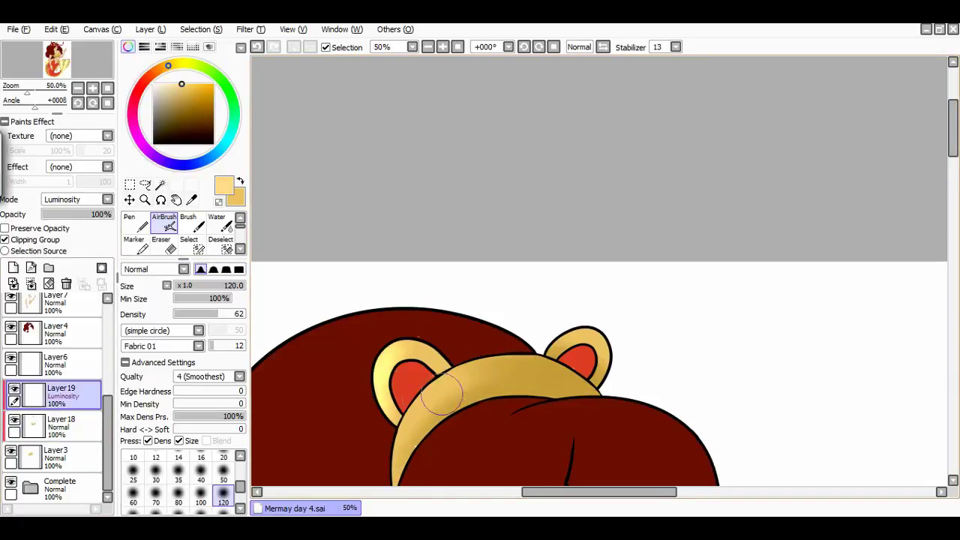
pyautogui.moveTo(443, 391)
pyautogui.mouseDown()
pyautogui.moveTo(568, 336)
pyautogui.moveTo(589, 341)
pyautogui.mouseUp()
# Step: Add a clipping layer above Layer6 and airbrush dark red shading inside the headband's ears
pyautogui.scroll(-2, 418, 63)
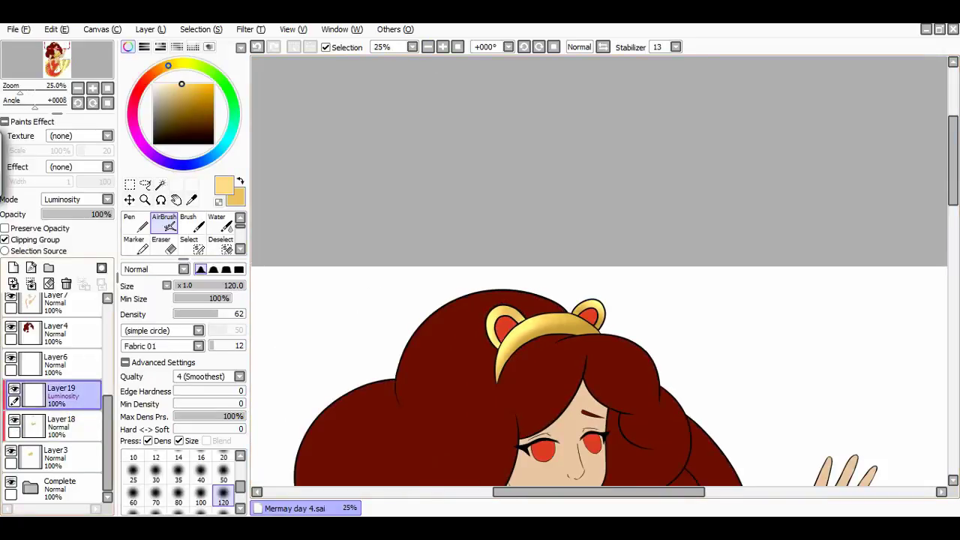
pyautogui.hotkey('ctrl', 'shift', 'n')
pyautogui.keyDown('alt'); pyautogui.click(516, 324); pyautogui.keyUp('alt')
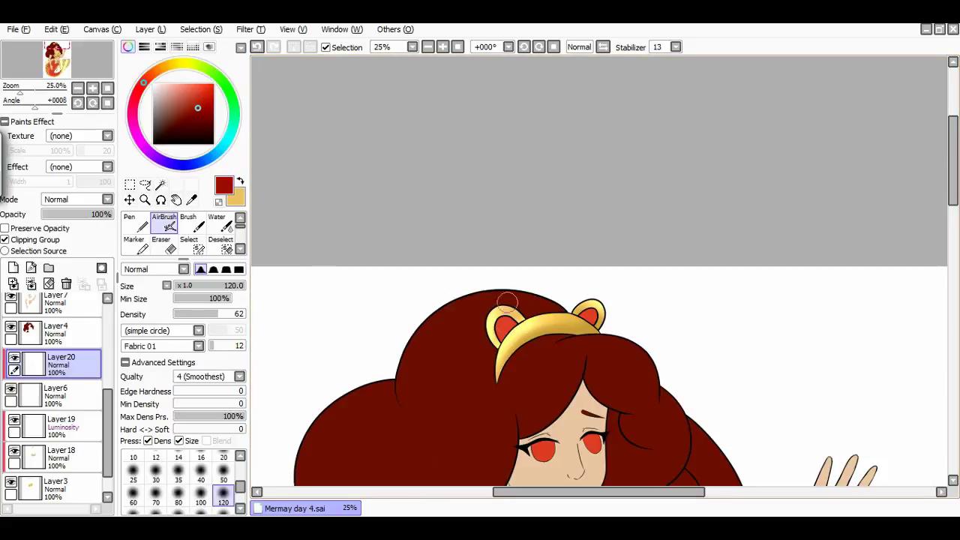
# Step: Add a clipping layer above the skin layer, Layer7, and sample the skin colour from the face
pyautogui.hotkey('ctrl', 'shift', 'n')
pyautogui.hotkey('ctrl', ']')
pyautogui.hotkey('ctrl', ']')
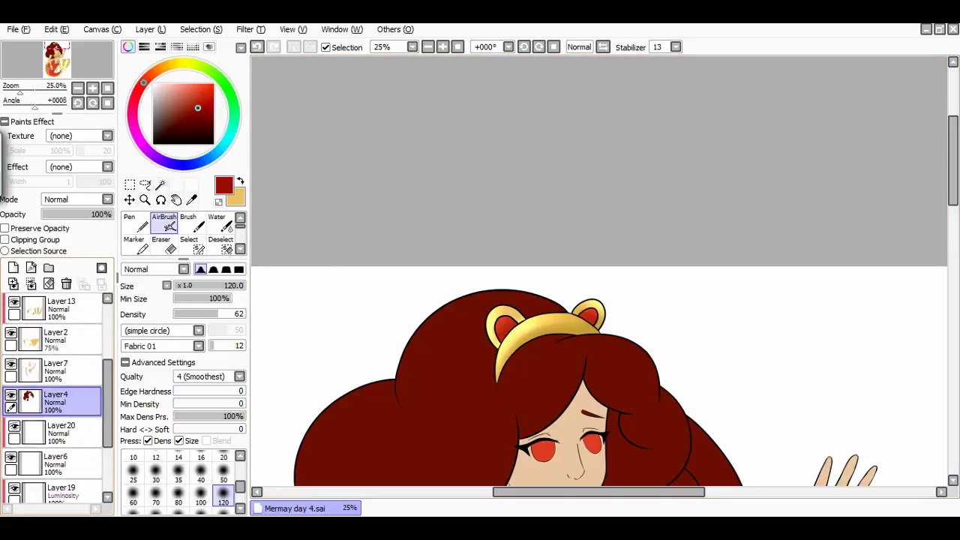
pyautogui.keyDown('alt'); pyautogui.click(576, 428); pyautogui.keyUp('alt')
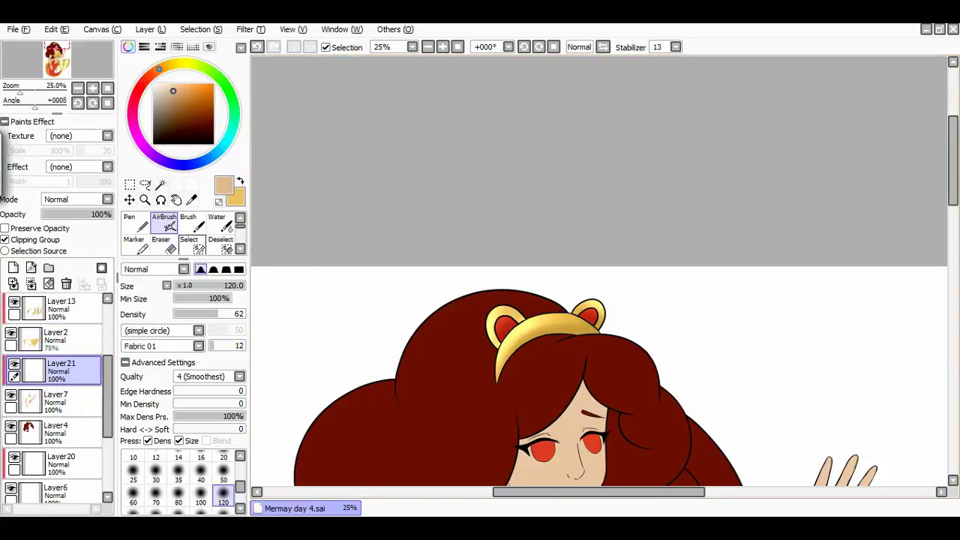
# Step: Choose a darker tan and shade the face's hairline and the neck with the size 350 AirBrush
pyautogui.press('-')
pyautogui.scroll(-3, 600, 300)
pyautogui.press(']')
pyautogui.press(']')
pyautogui.press(']')
pyautogui.press(']')
pyautogui.press(']')
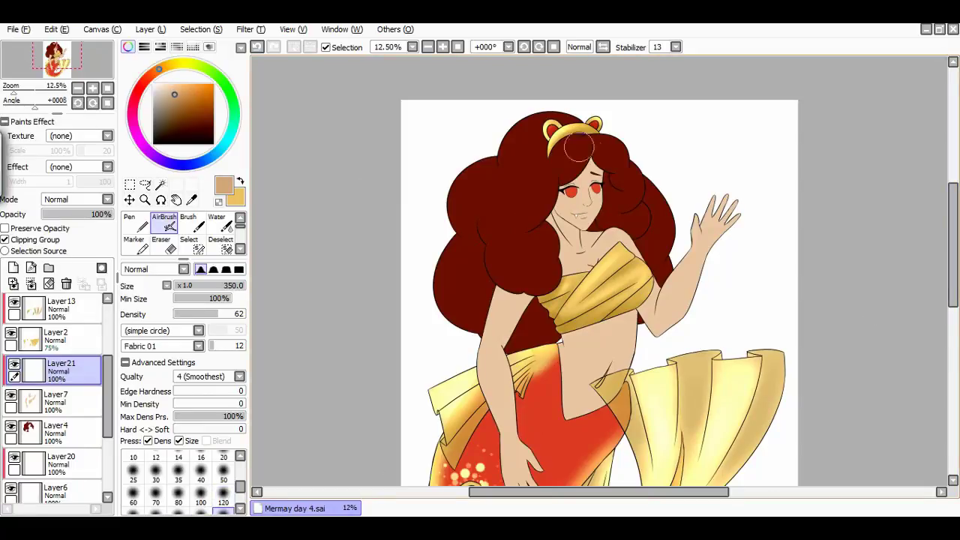
pyautogui.moveTo(579, 147)
pyautogui.mouseDown()
pyautogui.moveTo(553, 195)
pyautogui.moveTo(559, 281)
pyautogui.moveTo(553, 218)
pyautogui.mouseUp()
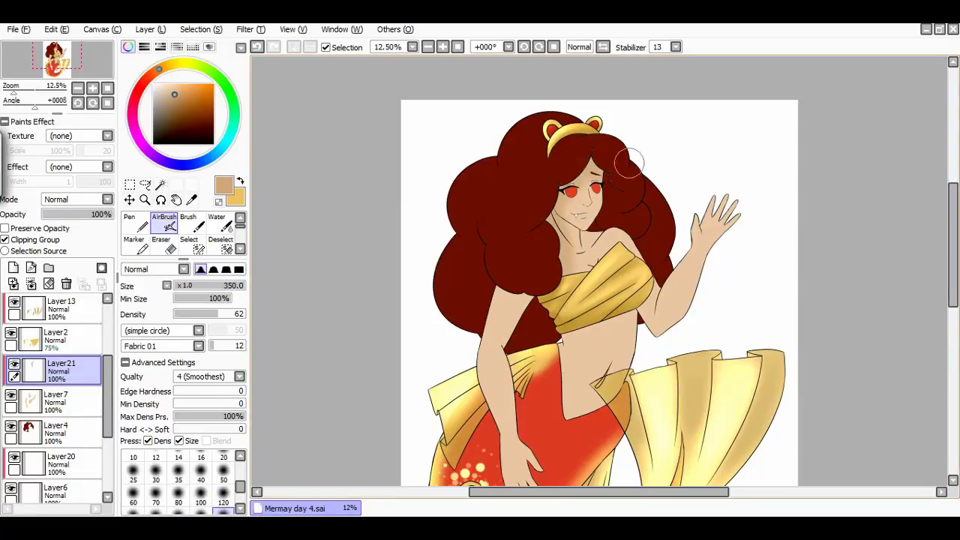
# Step: Set the AirBrush to size 120 and add finer tan shading around the neck and chin
pyautogui.press('[')
pyautogui.press('[')
pyautogui.press('[')
pyautogui.press('[')
pyautogui.press('[')
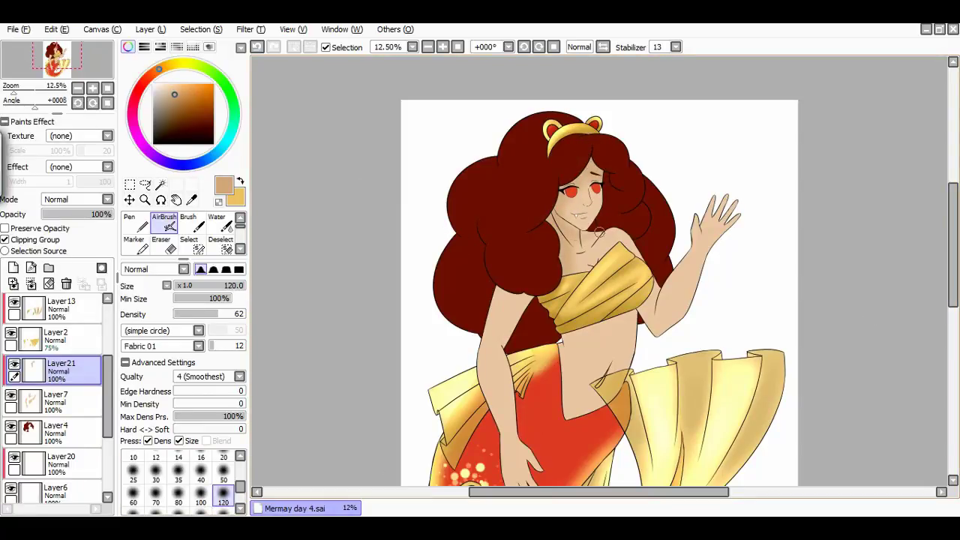
# Step: Set the AirBrush to size 350 and shade the torso and both arms in darker tan
pyautogui.press(']')
pyautogui.press(']')
pyautogui.press(']')
pyautogui.press(']')
pyautogui.press(']')
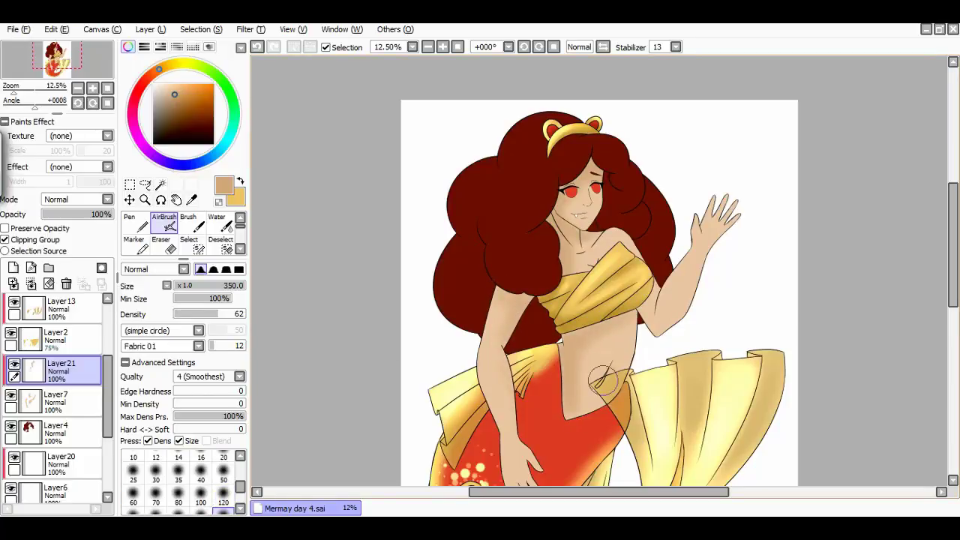
pyautogui.moveTo(656, 315); pyautogui.dragTo(641, 307)
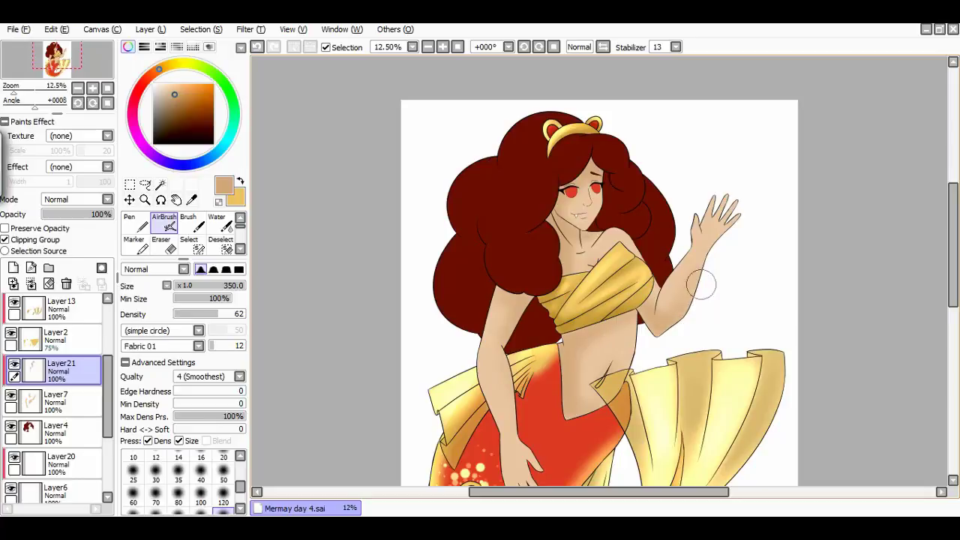
# Step: Add a clipping layer above the hair layer, Layer4, and airbrush lighter red over the curls at size 350
pyautogui.scroll(-3, 754, 378)
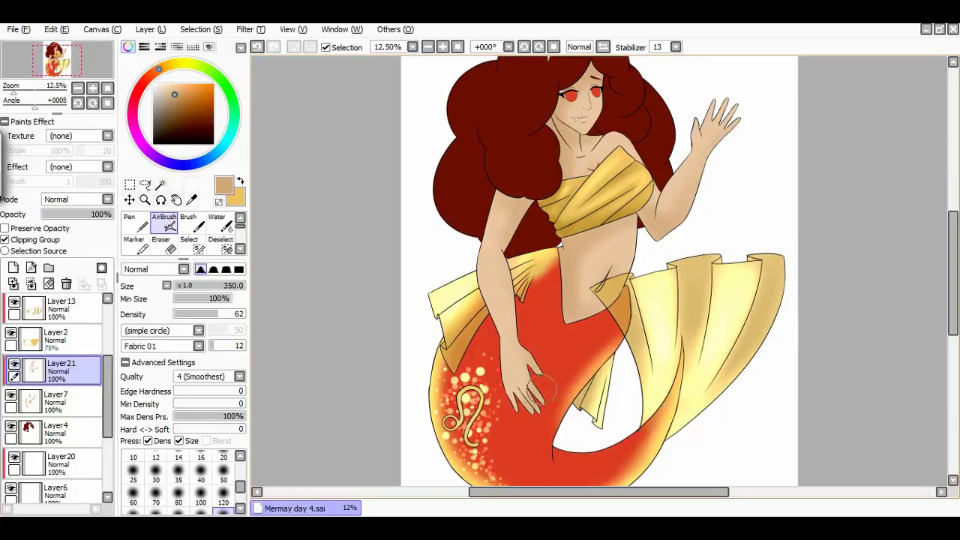
pyautogui.click(13, 268)
pyautogui.moveTo(56, 304); pyautogui.dragTo(57, 420)
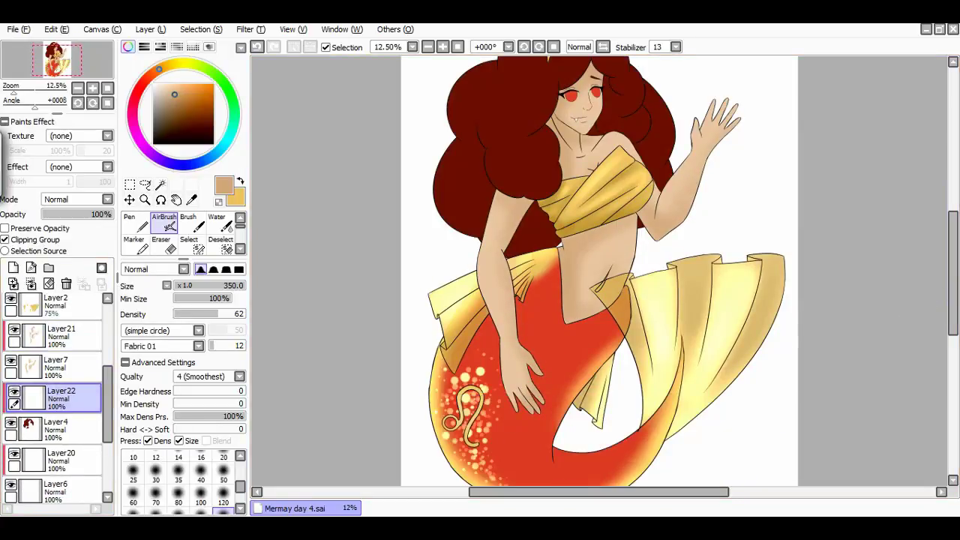
pyautogui.rightClick(432, 107)
pyautogui.scroll(3, 814, 236)
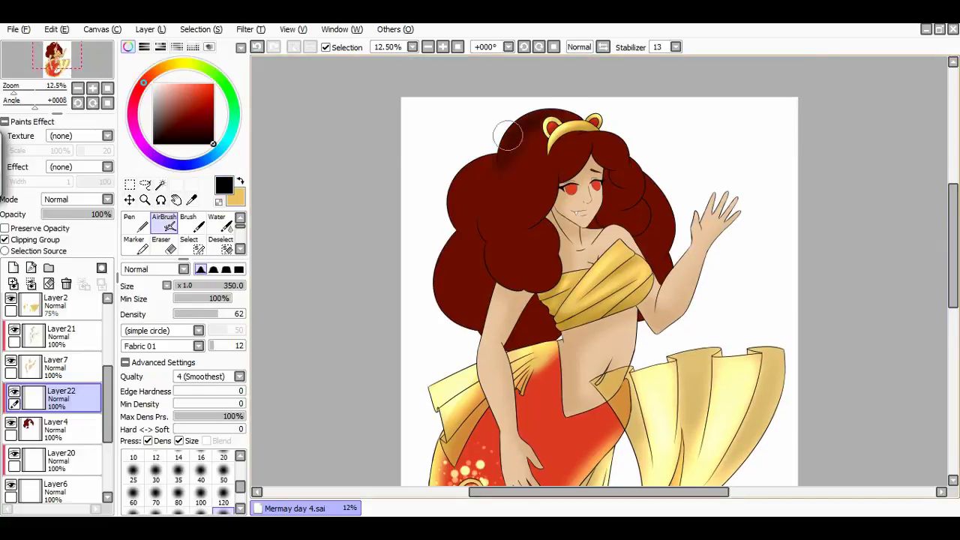
pyautogui.moveTo(511, 162); pyautogui.dragTo(542, 174)
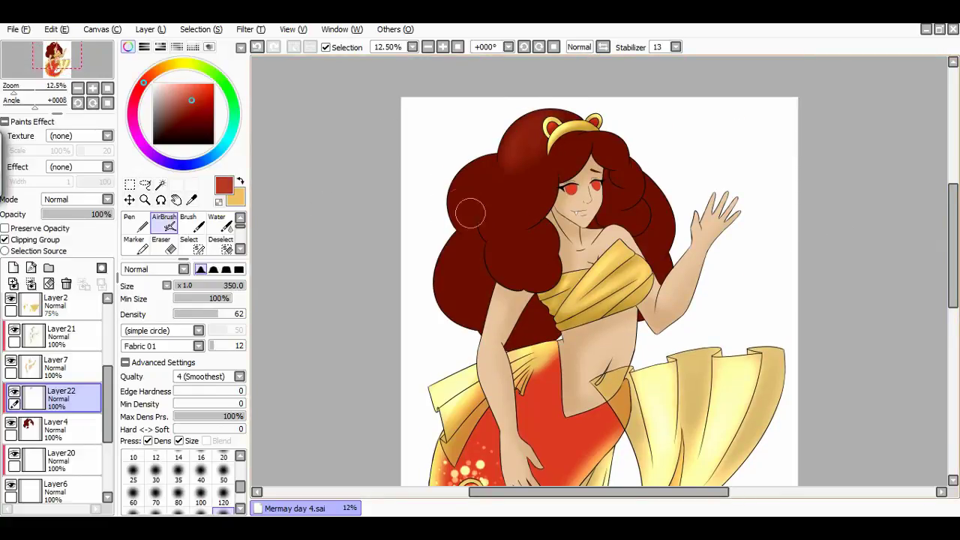
pyautogui.moveTo(471, 213)
pyautogui.mouseDown()
pyautogui.moveTo(461, 260)
pyautogui.moveTo(527, 268)
pyautogui.moveTo(501, 212)
pyautogui.moveTo(562, 186)
pyautogui.moveTo(540, 114)
pyautogui.moveTo(604, 138)
pyautogui.moveTo(631, 194)
pyautogui.moveTo(666, 210)
pyautogui.moveTo(662, 271)
pyautogui.mouseUp()
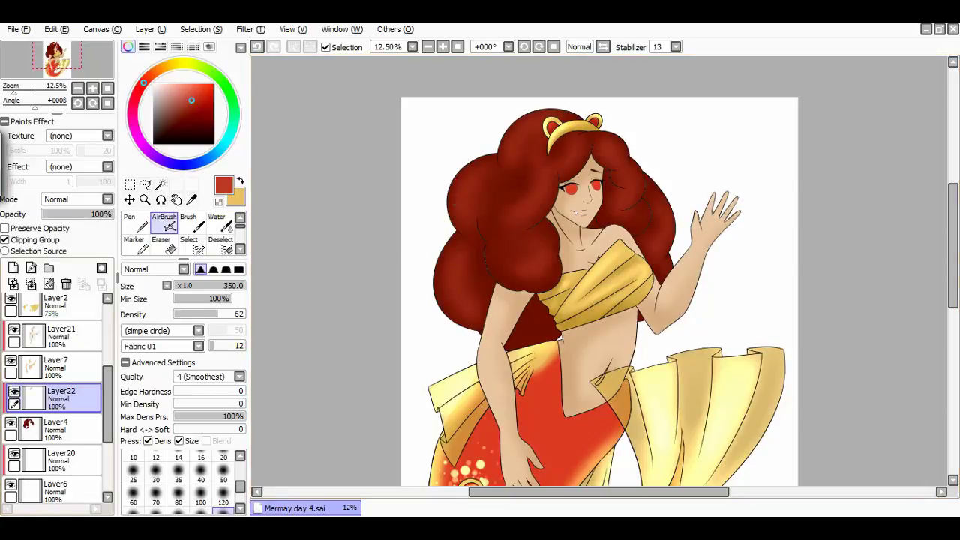
# Step: Add another clipping layer set to Luminosity for the hair and airbrush brighter red highlights over the curls
pyautogui.click(13, 267)
pyautogui.click(76, 199)
pyautogui.click(72, 256)
pyautogui.moveTo(194, 87); pyautogui.dragTo(204, 93)
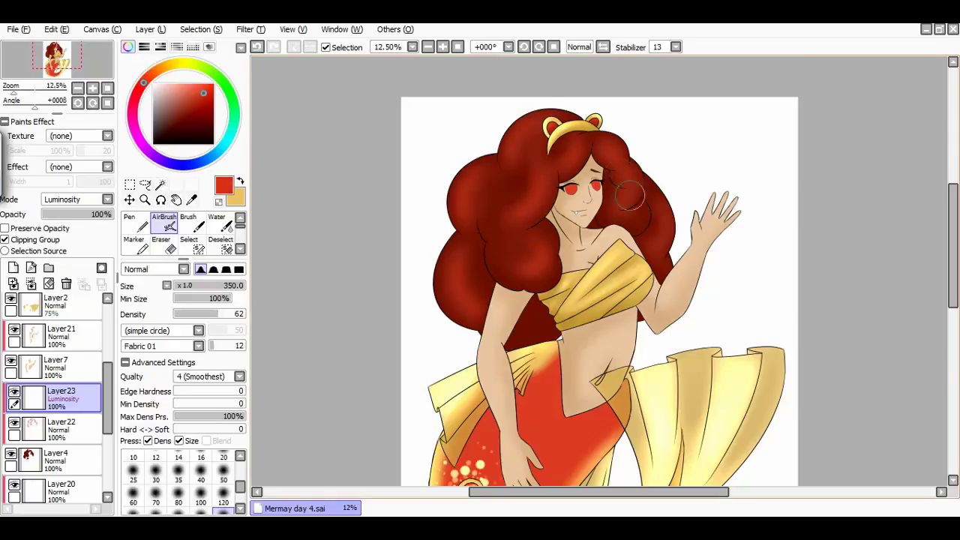
# Step: Add a Normal clipping layer above the hair highlights and airbrush dark red shadows between the curls and behind the arm
pyautogui.click(13, 268)
pyautogui.click(196, 118)
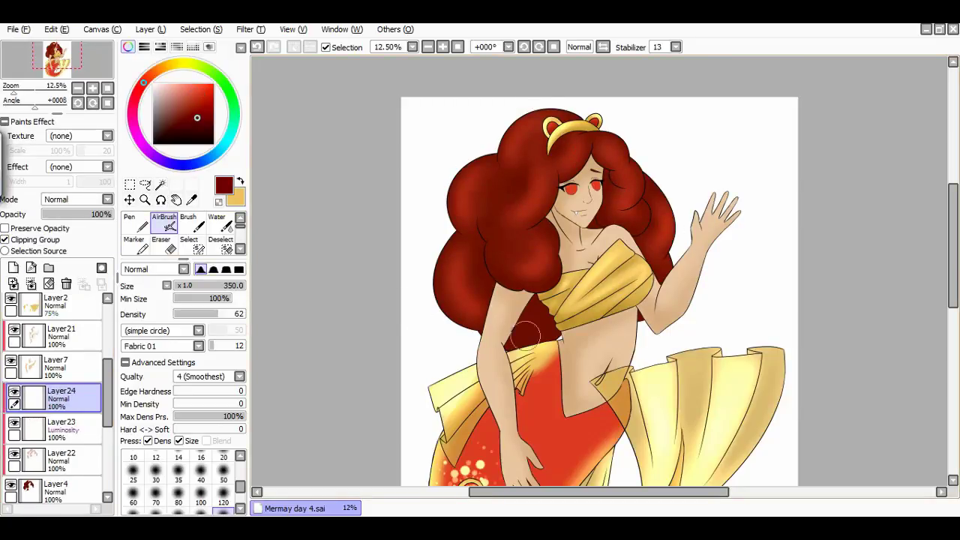
pyautogui.moveTo(547, 312)
pyautogui.mouseDown()
pyautogui.moveTo(483, 275)
pyautogui.moveTo(488, 326)
pyautogui.moveTo(519, 294)
pyautogui.moveTo(529, 315)
pyautogui.mouseUp()
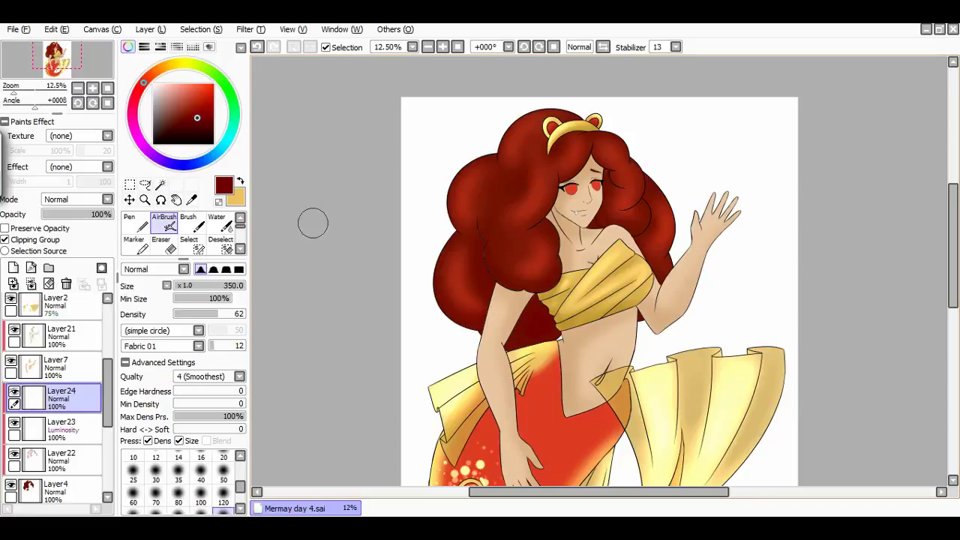
pyautogui.keyDown('alt'); pyautogui.click(514, 323); pyautogui.keyUp('alt')
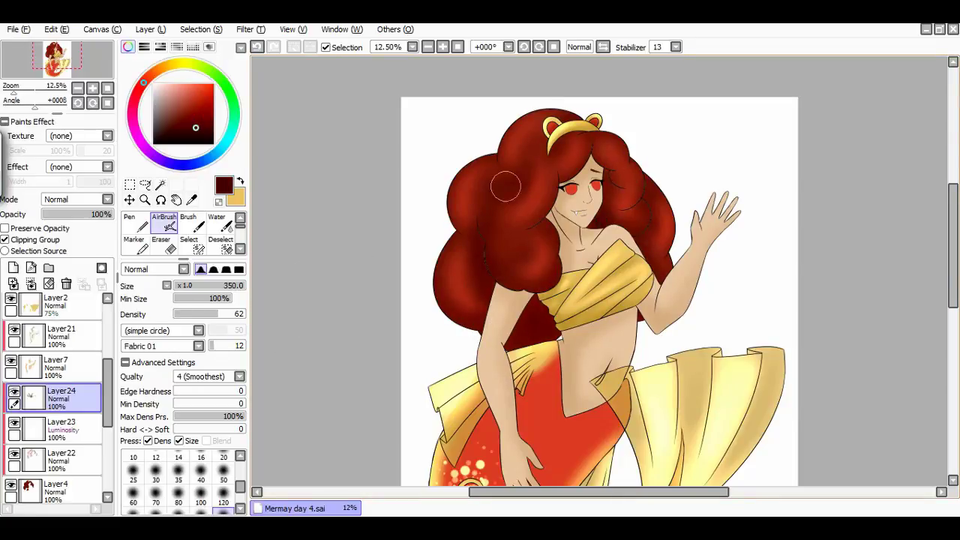
# Step: Add a clipping layer above the eye colour layer, Layer8
pyautogui.scroll(5, 56, 397)
pyautogui.click(57, 372)
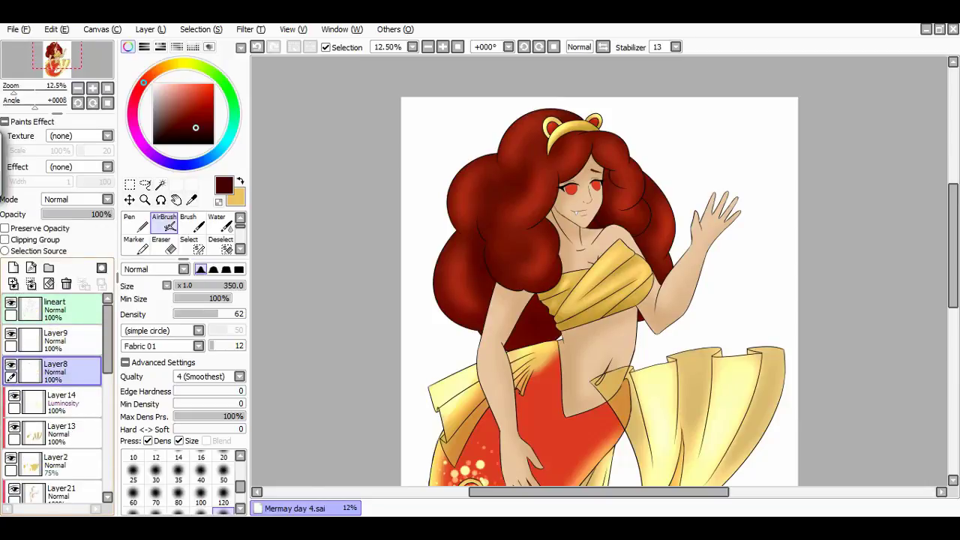
pyautogui.click(13, 268)
pyautogui.click(5, 239)
# Step: Paint a dark red oval pupil in the middle of each iris with the Pen
pyautogui.scroll(5, 364, 247)
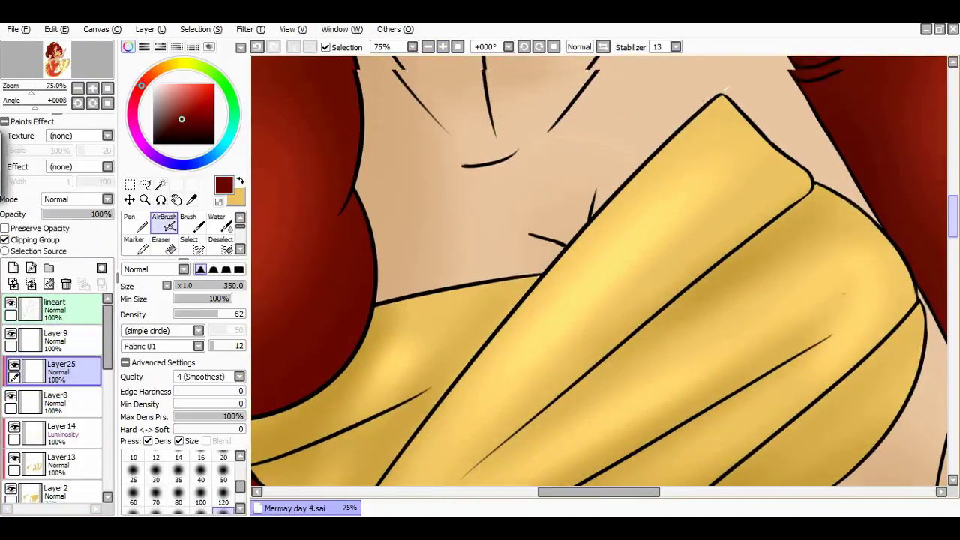
pyautogui.scroll(3, 408, 193)
pyautogui.scroll(2, 407, 193)
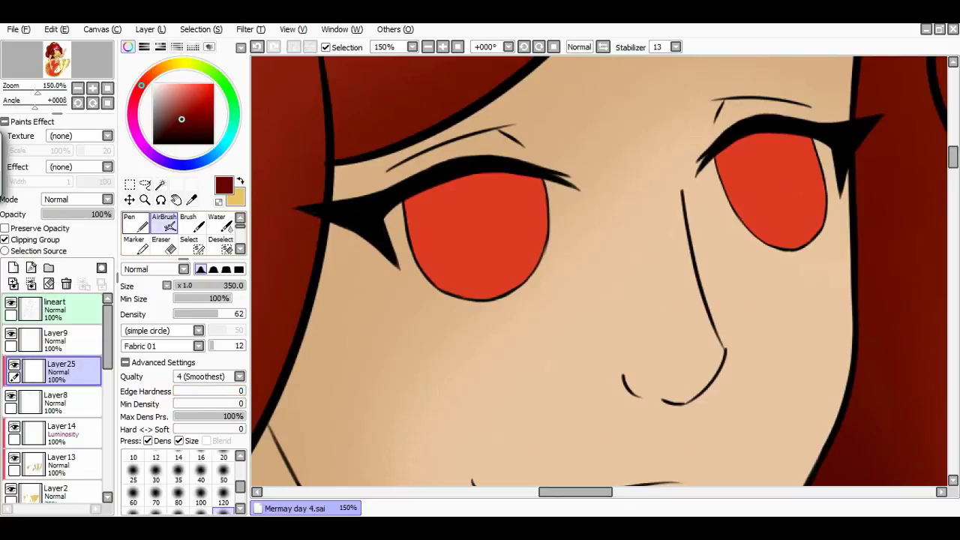
pyautogui.press('n')
pyautogui.moveTo(480, 234)
pyautogui.mouseDown()
pyautogui.moveTo(473, 219)
pyautogui.moveTo(479, 241)
pyautogui.moveTo(484, 213)
pyautogui.mouseUp()
pyautogui.click(776, 177)
pyautogui.moveTo(777, 177); pyautogui.dragTo(780, 171)
# Step: Shade the upper half of both irises in dark red with the size 50 AirBrush
pyautogui.press('v')
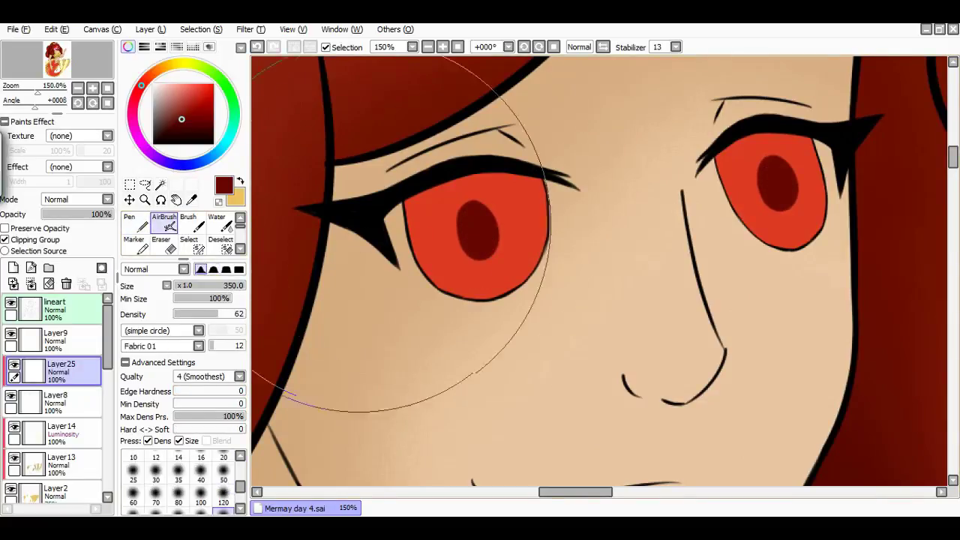
pyautogui.moveTo(525, 188)
pyautogui.mouseDown()
pyautogui.moveTo(422, 214)
pyautogui.moveTo(529, 197)
pyautogui.moveTo(439, 197)
pyautogui.moveTo(428, 225)
pyautogui.mouseUp()
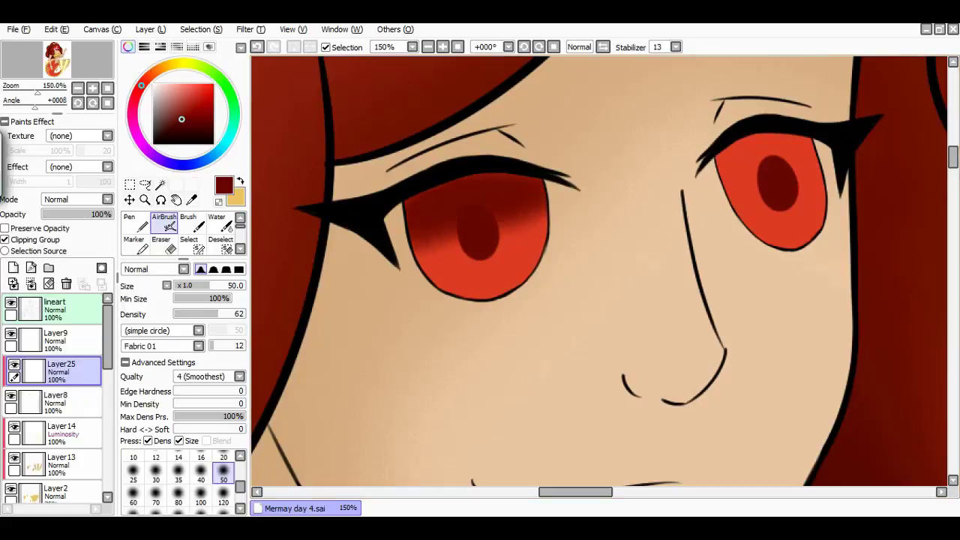
pyautogui.keyDown('alt'); pyautogui.click(525, 188); pyautogui.keyUp('alt')
pyautogui.moveTo(525, 188); pyautogui.dragTo(489, 200)
pyautogui.moveTo(774, 157)
pyautogui.mouseDown()
pyautogui.moveTo(822, 158)
pyautogui.moveTo(793, 138)
pyautogui.moveTo(730, 151)
pyautogui.moveTo(782, 154)
pyautogui.mouseUp()
# Step: Add a clipping layer beneath the pupil layer and edge both irises in dark red with the size 20 Pen
pyautogui.press('n')
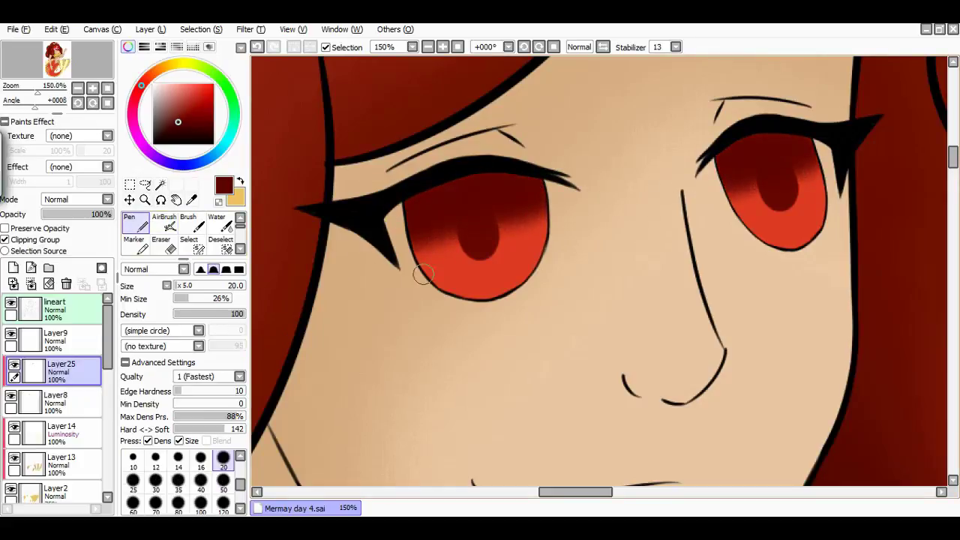
pyautogui.hotkey('ctrl', 'shift', 'n')
pyautogui.moveTo(399, 234)
pyautogui.mouseDown()
pyautogui.moveTo(465, 293)
pyautogui.moveTo(530, 274)
pyautogui.mouseUp()
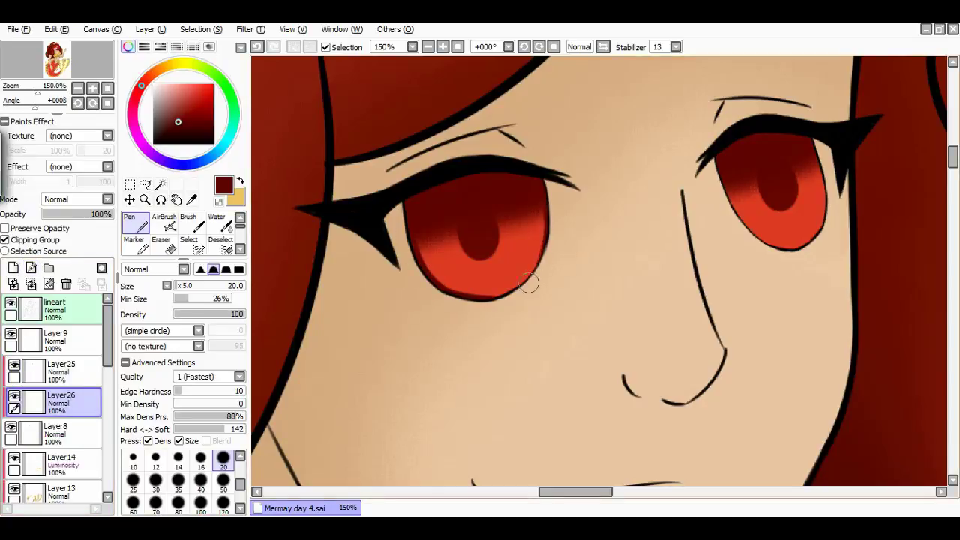
pyautogui.moveTo(727, 189)
pyautogui.mouseDown()
pyautogui.moveTo(735, 215)
pyautogui.moveTo(819, 156)
pyautogui.mouseUp()
# Step: Draw dark red rings around both pupils with the size 10 Pen, and break them into short dashes with the size 9 Eraser
pyautogui.press('[')
pyautogui.press('[')
pyautogui.press('[')
pyautogui.press('[')
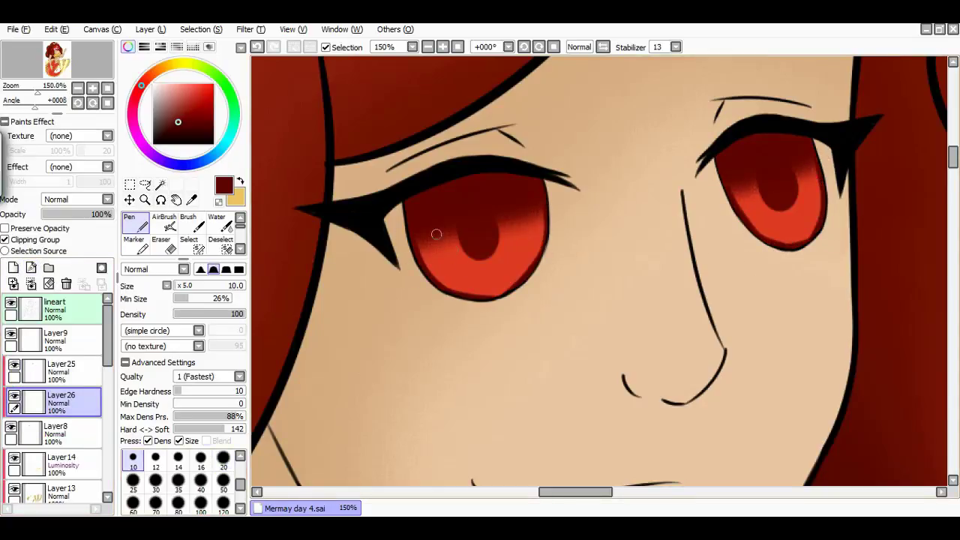
pyautogui.moveTo(435, 231); pyautogui.dragTo(517, 217)
pyautogui.moveTo(741, 187)
pyautogui.mouseDown()
pyautogui.moveTo(787, 227)
pyautogui.moveTo(812, 166)
pyautogui.mouseUp()
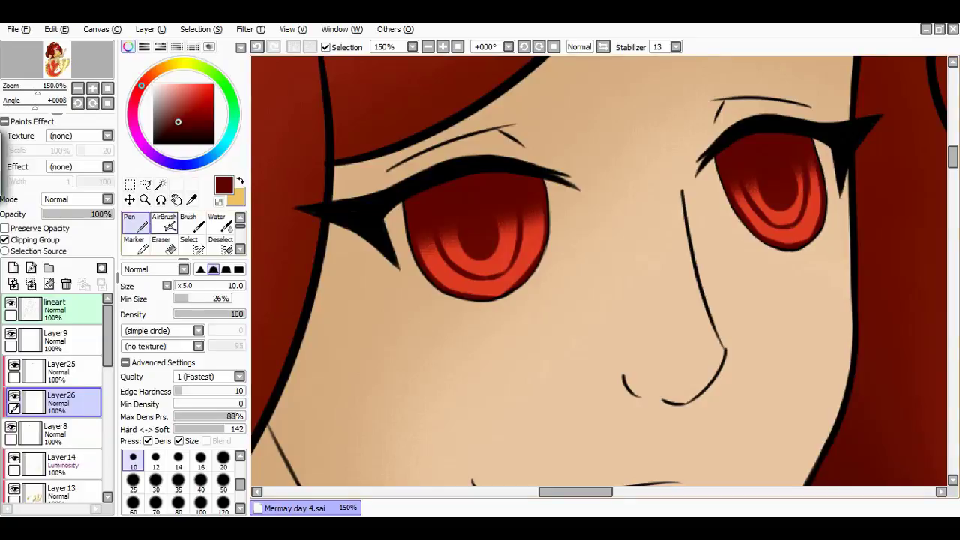
pyautogui.press('e')
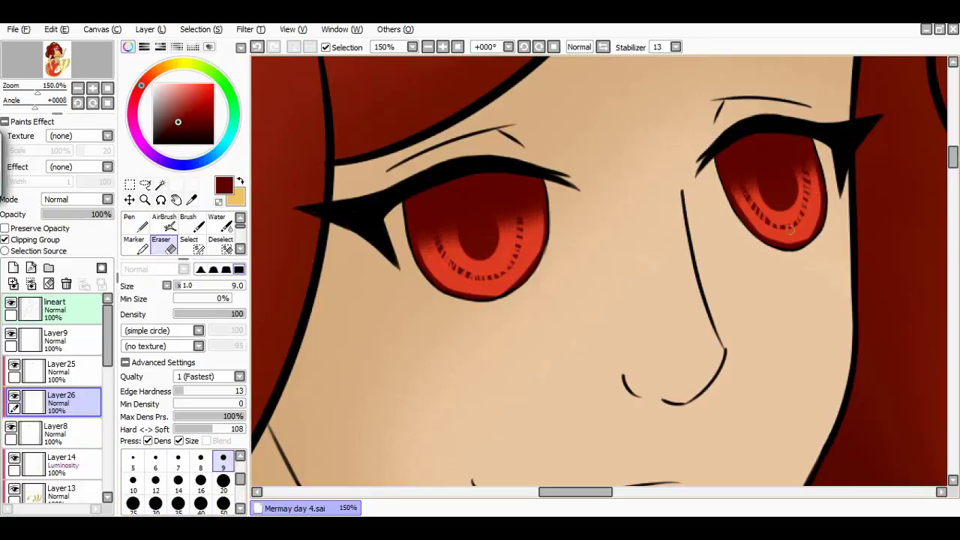
# Step: Add a clipping layer set to Luminosity above the eye shading and airbrush a light red glow on the lower irises
pyautogui.click(13, 267)
pyautogui.click(75, 199)
pyautogui.click(57, 253)
pyautogui.click(197, 88)
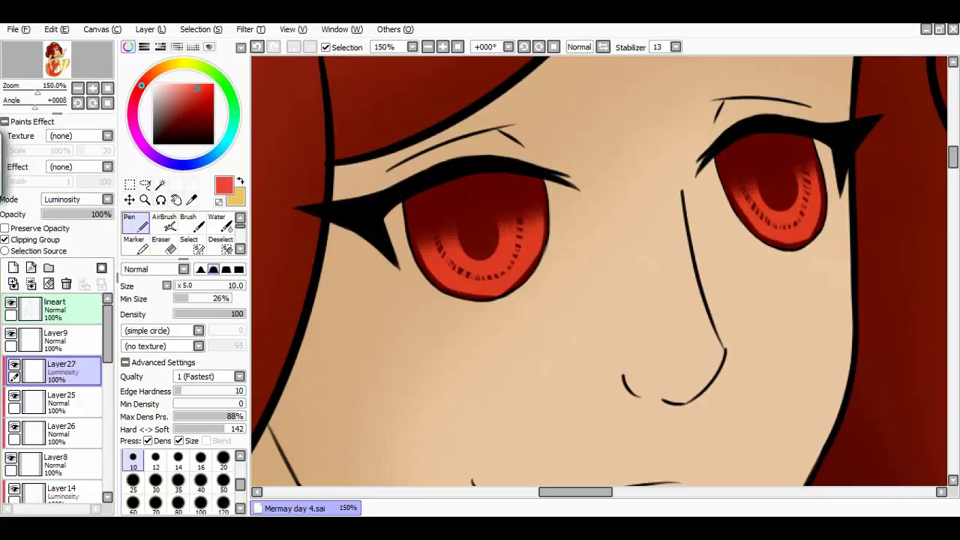
pyautogui.click(163, 223)
pyautogui.moveTo(491, 262); pyautogui.dragTo(517, 240)
pyautogui.moveTo(780, 240); pyautogui.dragTo(810, 197)
# Step: Paint a large white oval highlight in the upper part of each iris on Layer9 with the size 20 Pen
pyautogui.click(56, 339)
pyautogui.click(129, 223)
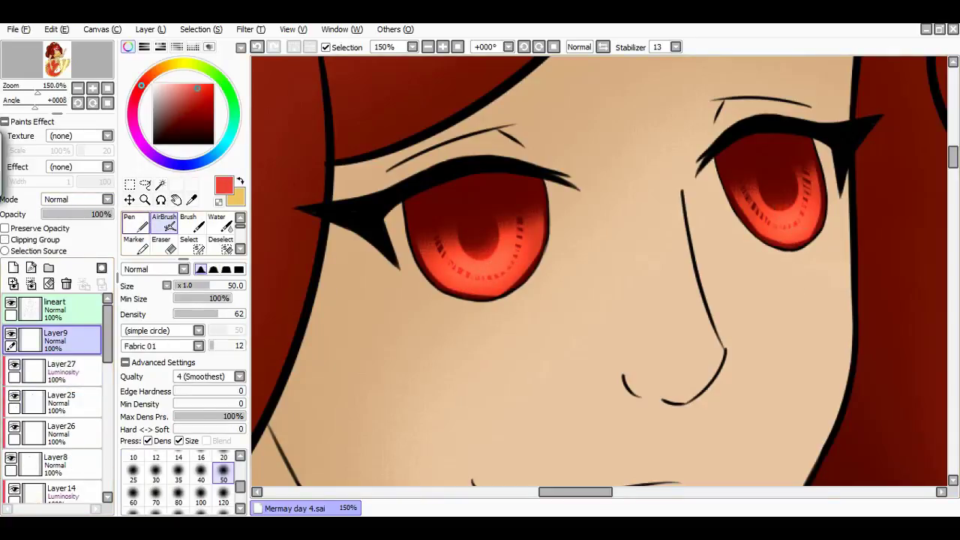
pyautogui.click(153, 84)
pyautogui.press(']')
pyautogui.press(']')
pyautogui.press(']')
pyautogui.press(']')
pyautogui.moveTo(500, 194); pyautogui.dragTo(501, 208)
pyautogui.moveTo(791, 153); pyautogui.dragTo(792, 165)
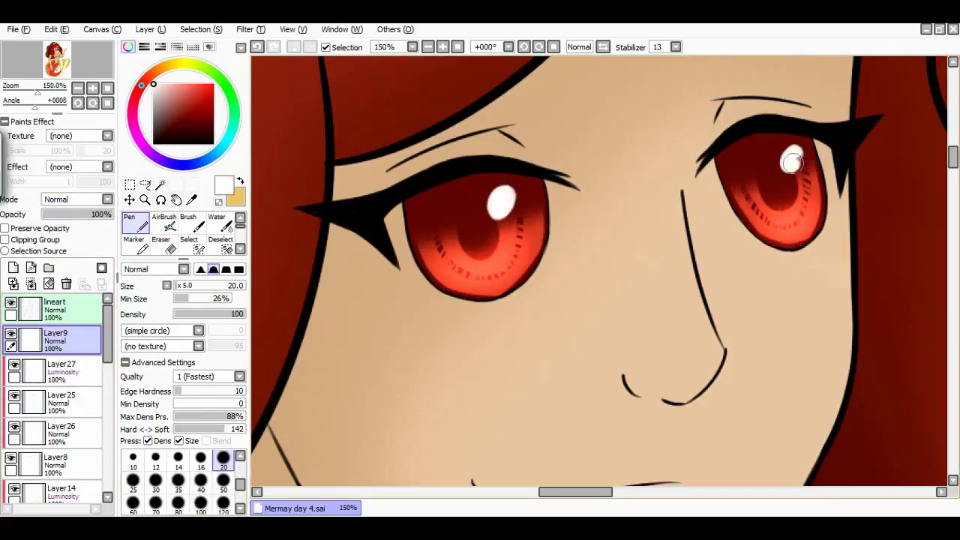
# Step: Add small white highlight dots on each pupil and at the lower edge of each iris
pyautogui.click(482, 235)
pyautogui.click(780, 192)
pyautogui.click(437, 262)
pyautogui.click(753, 217)
# Step: Paint the whites on both sides of each iris, reducing the Pen to size 10 for the narrow edges
pyautogui.moveTo(395, 208)
pyautogui.mouseDown()
pyautogui.moveTo(404, 252)
pyautogui.moveTo(395, 249)
pyautogui.moveTo(435, 289)
pyautogui.mouseUp()
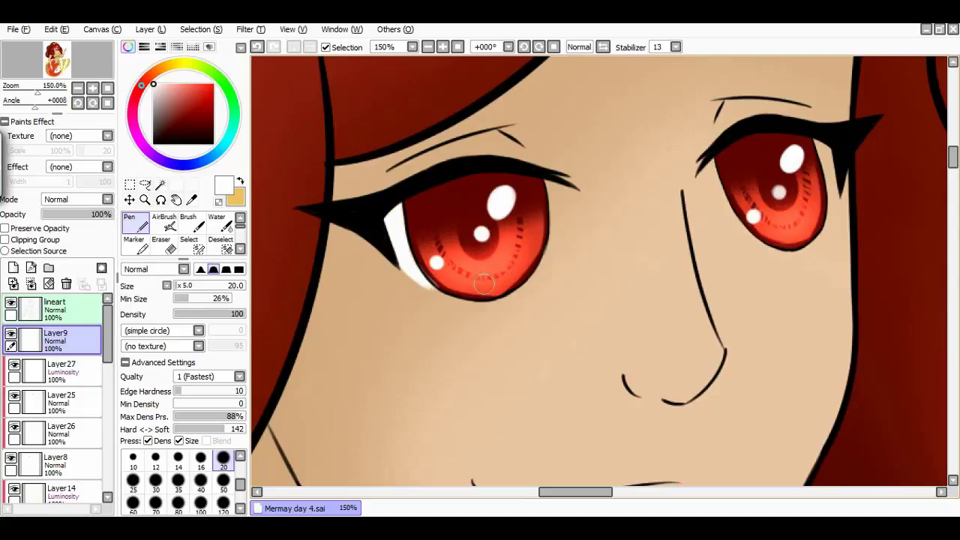
pyautogui.hotkey('ctrl', 'z')
pyautogui.click(133, 459)
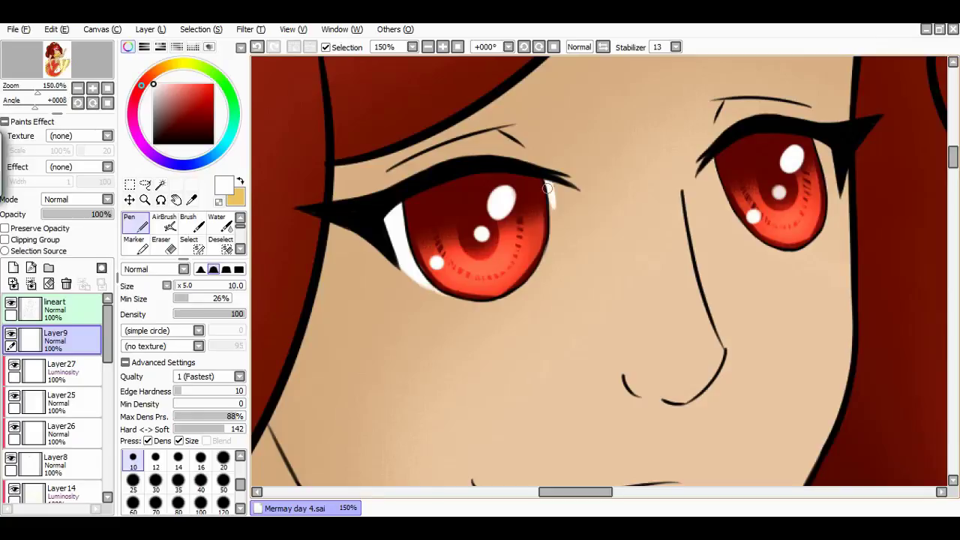
pyautogui.moveTo(547, 189)
pyautogui.mouseDown()
pyautogui.moveTo(543, 247)
pyautogui.moveTo(519, 289)
pyautogui.mouseUp()
pyautogui.moveTo(710, 174)
pyautogui.mouseDown()
pyautogui.moveTo(750, 232)
pyautogui.moveTo(701, 170)
pyautogui.moveTo(771, 248)
pyautogui.moveTo(723, 203)
pyautogui.mouseUp()
pyautogui.moveTo(814, 132)
pyautogui.mouseDown()
pyautogui.moveTo(823, 216)
pyautogui.moveTo(829, 164)
pyautogui.mouseUp()
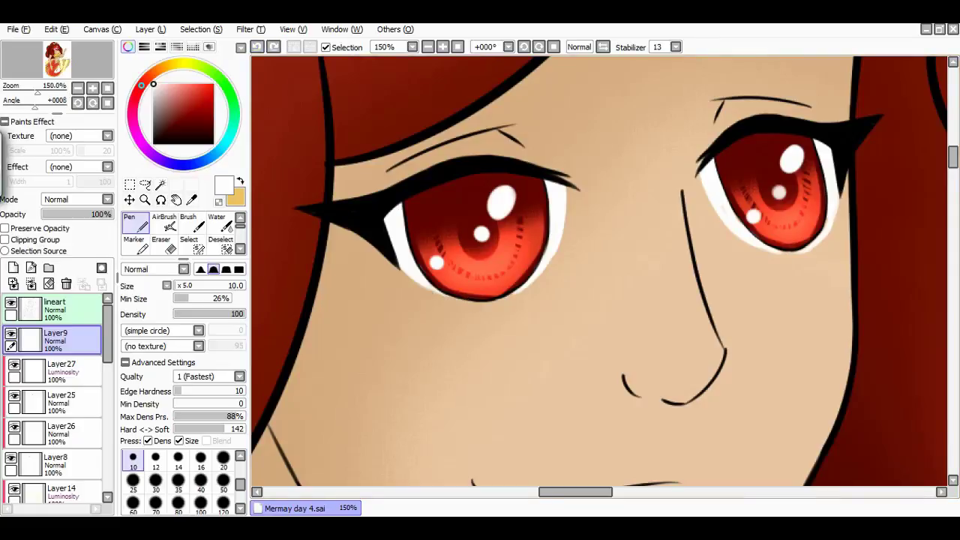
pyautogui.scroll(-8, 471, 303)
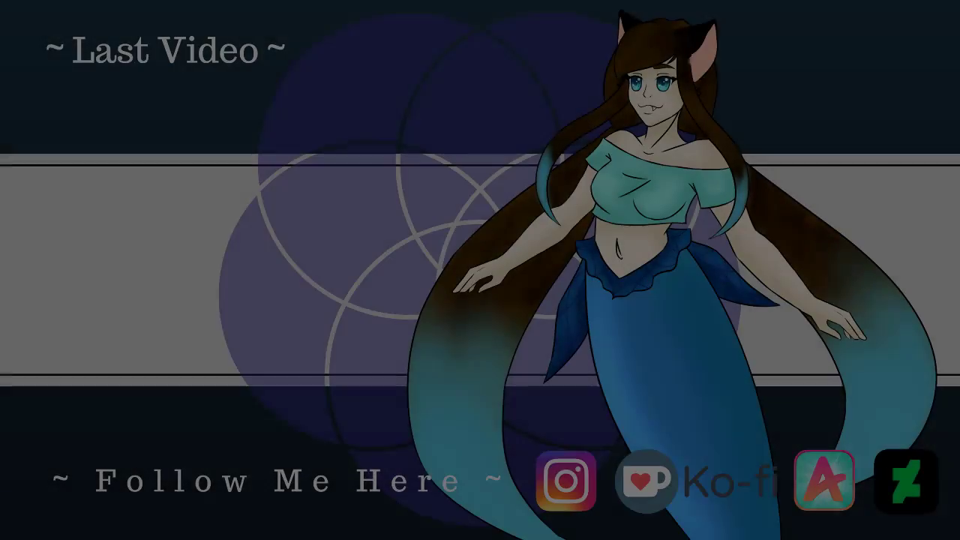